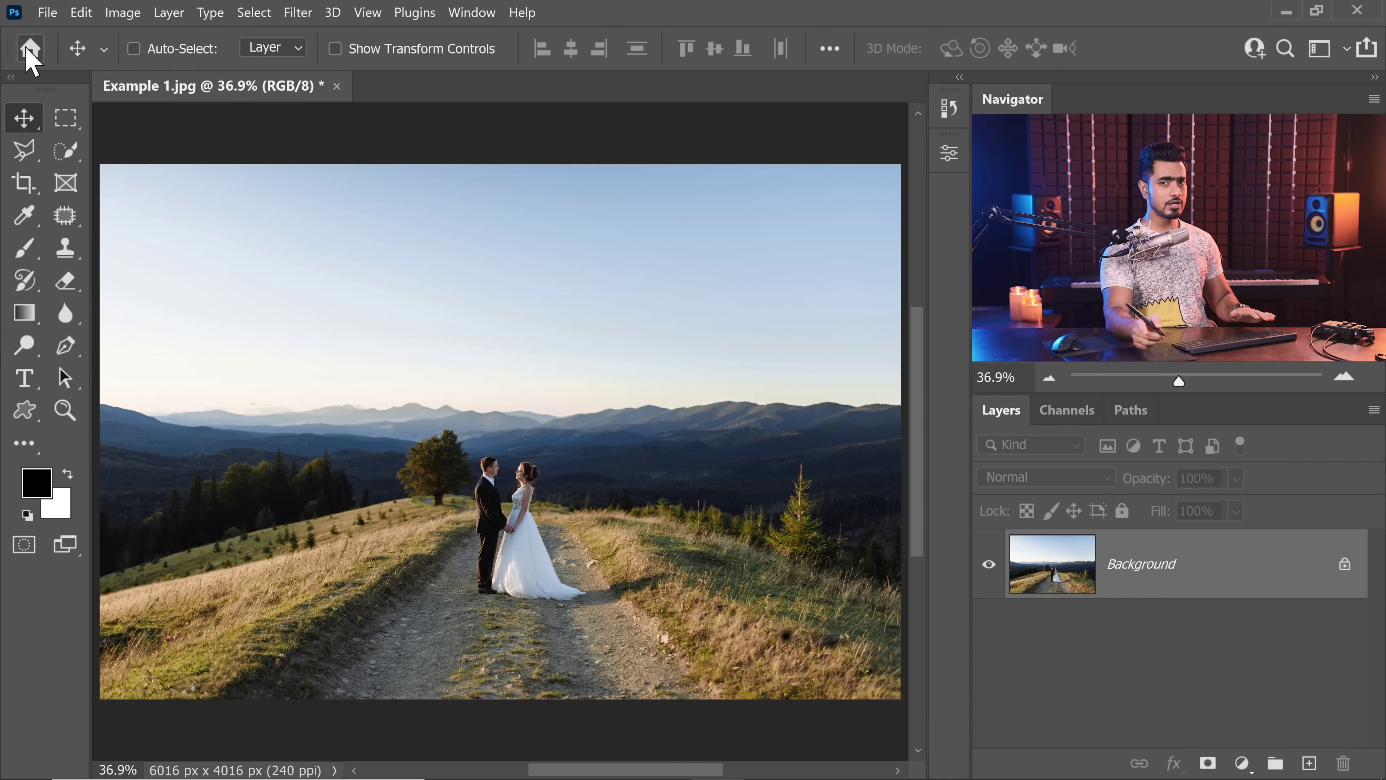
Step: Start Sky Replacement on the mountain photo and choose Get More Skies from the preset gear menu
{"action": "left_click", "coordinate": [82, 13]}
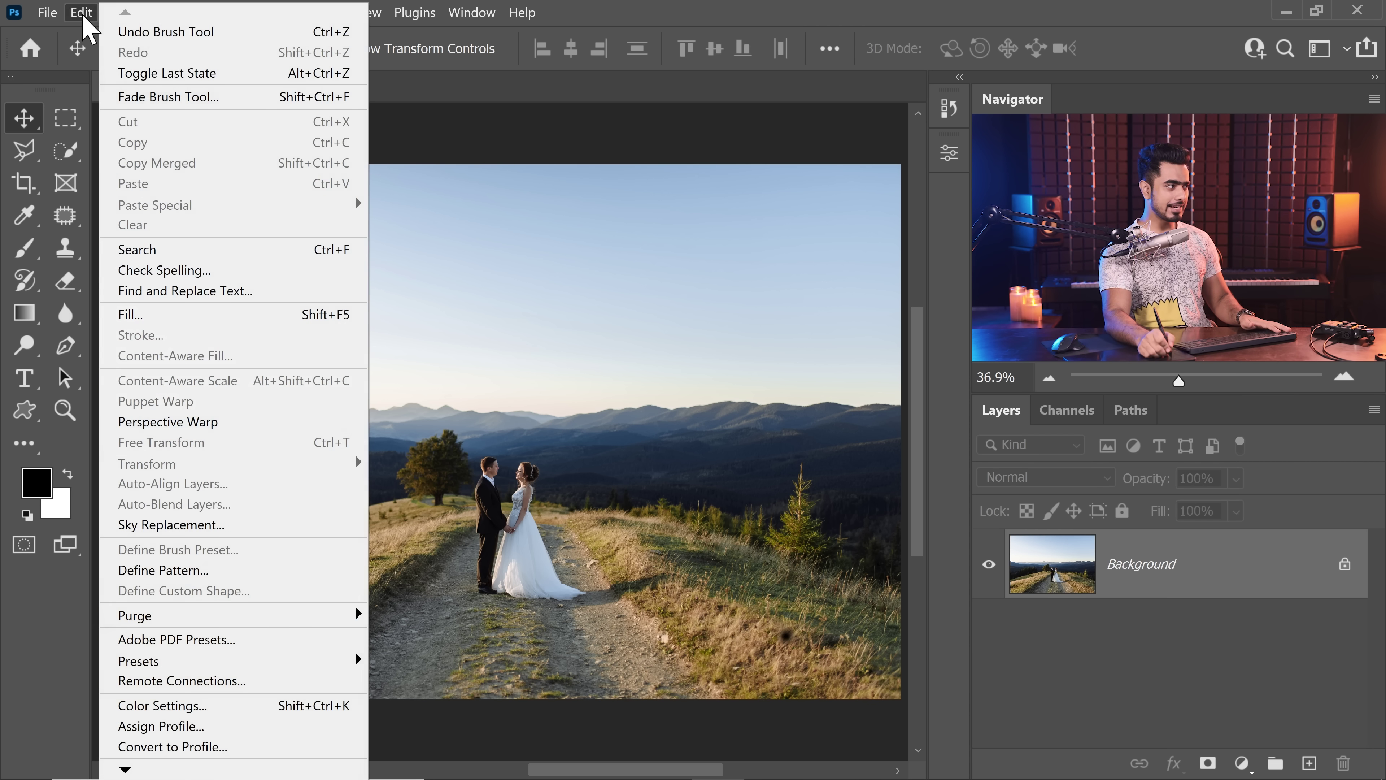
{"action": "left_click", "coordinate": [180, 524]}
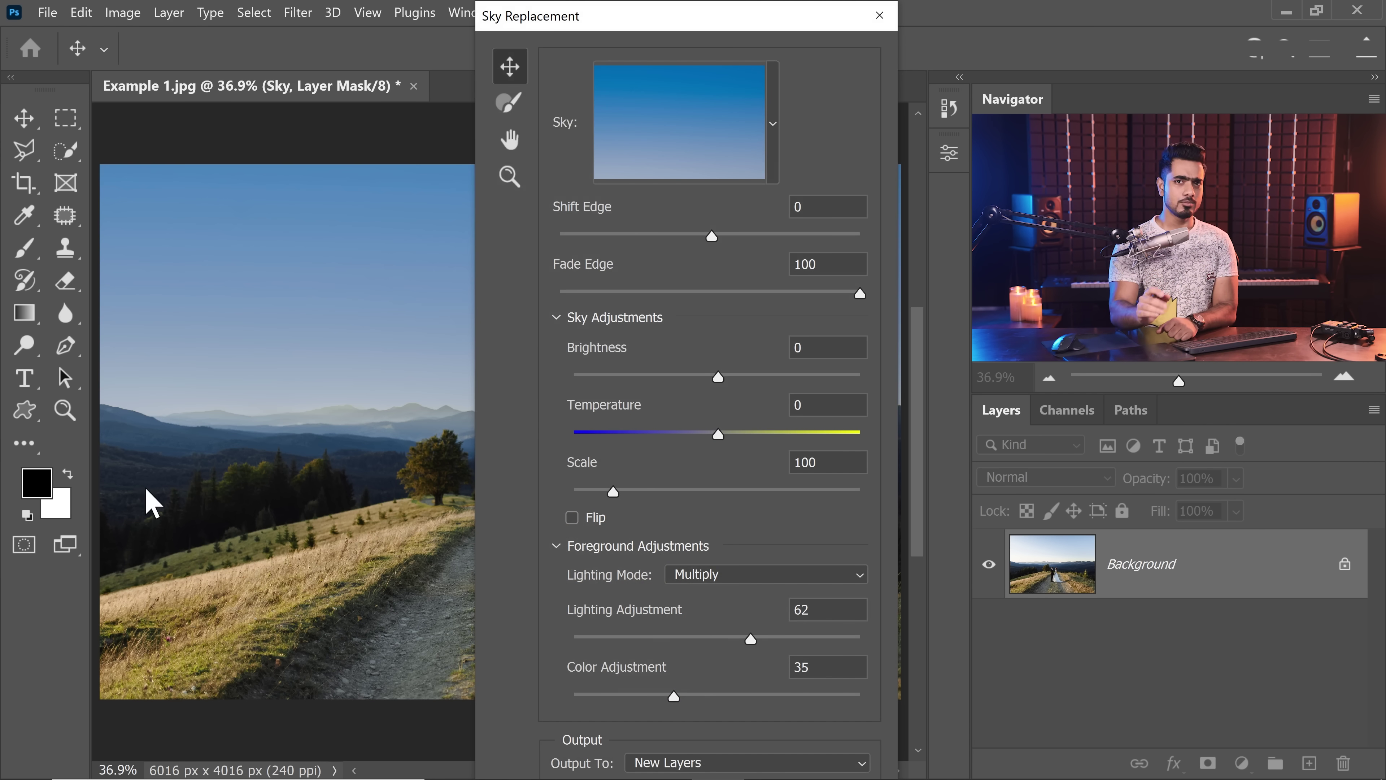
{"action": "left_click", "coordinate": [773, 125]}
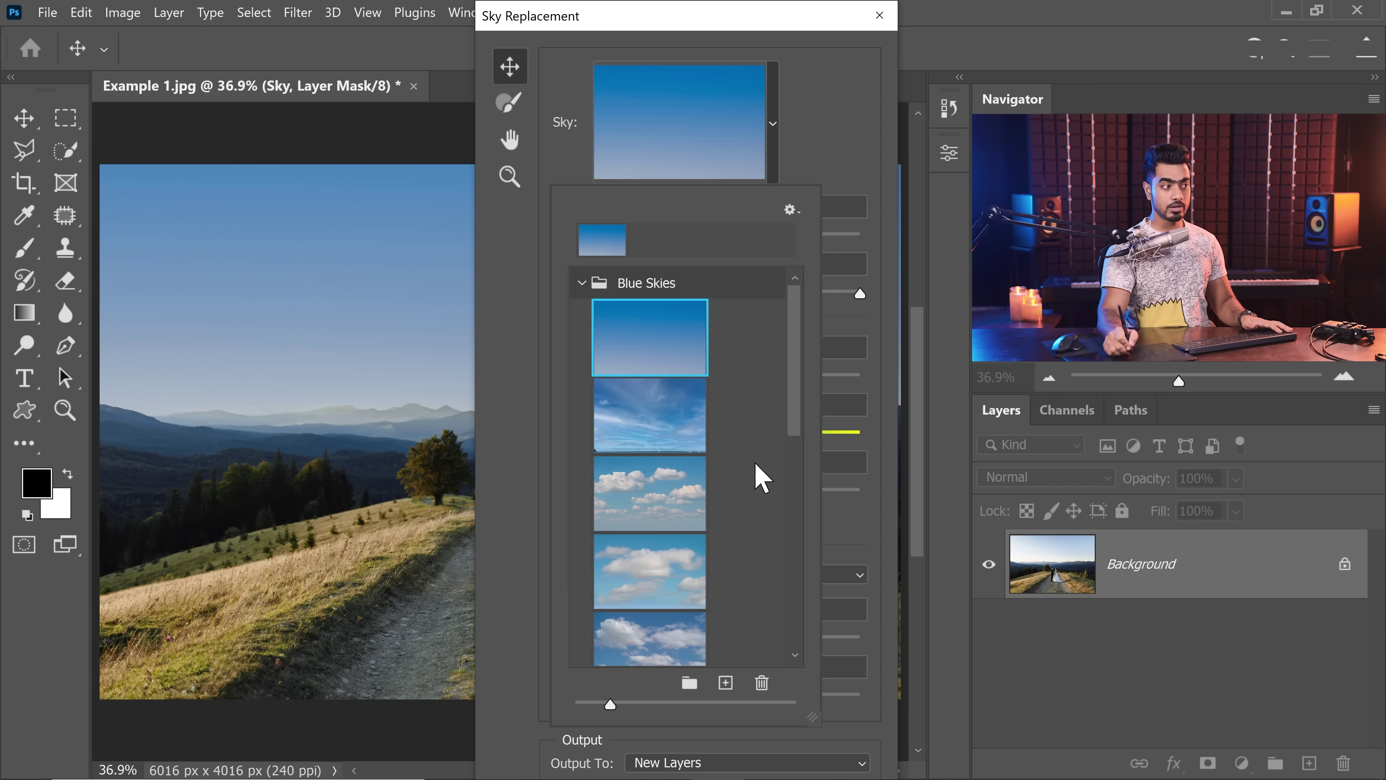
{"action": "left_click", "coordinate": [792, 209]}
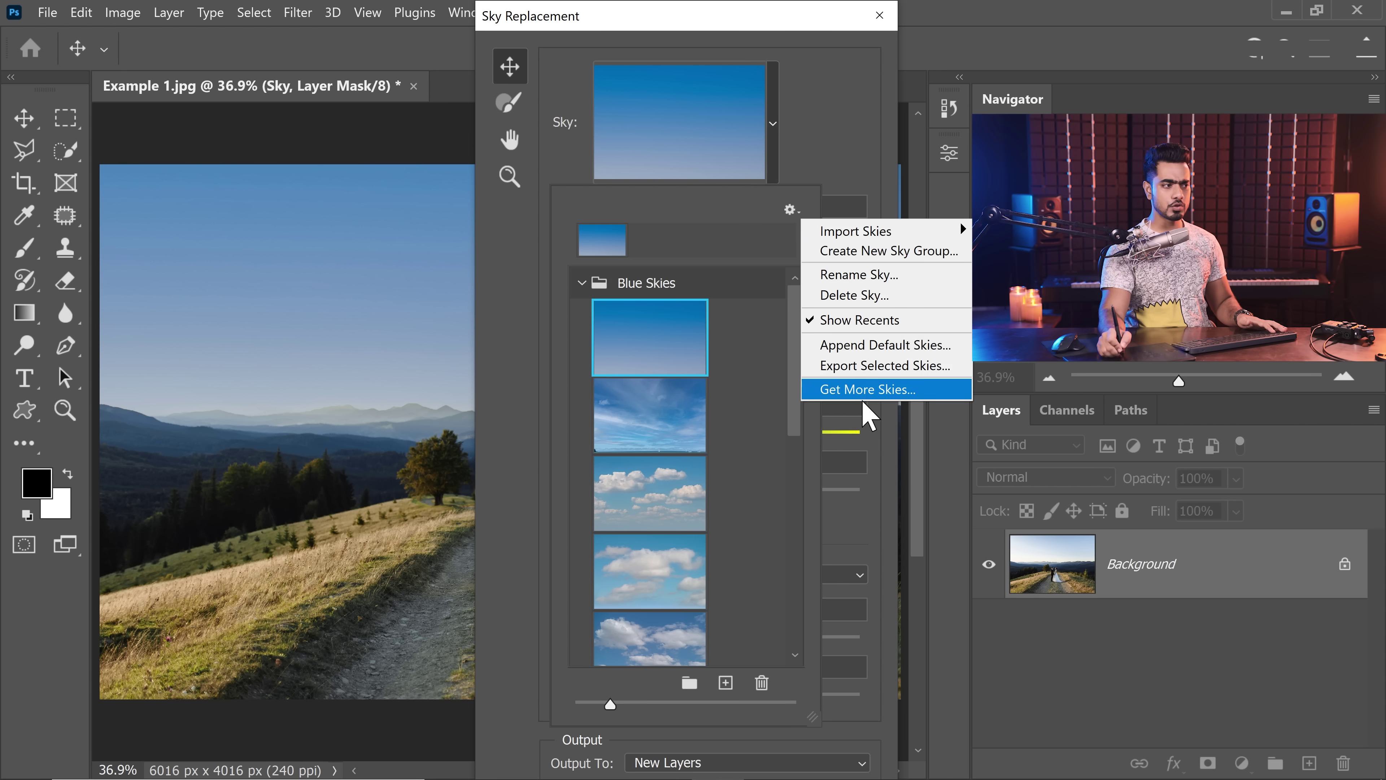
{"action": "left_click", "coordinate": [869, 390]}
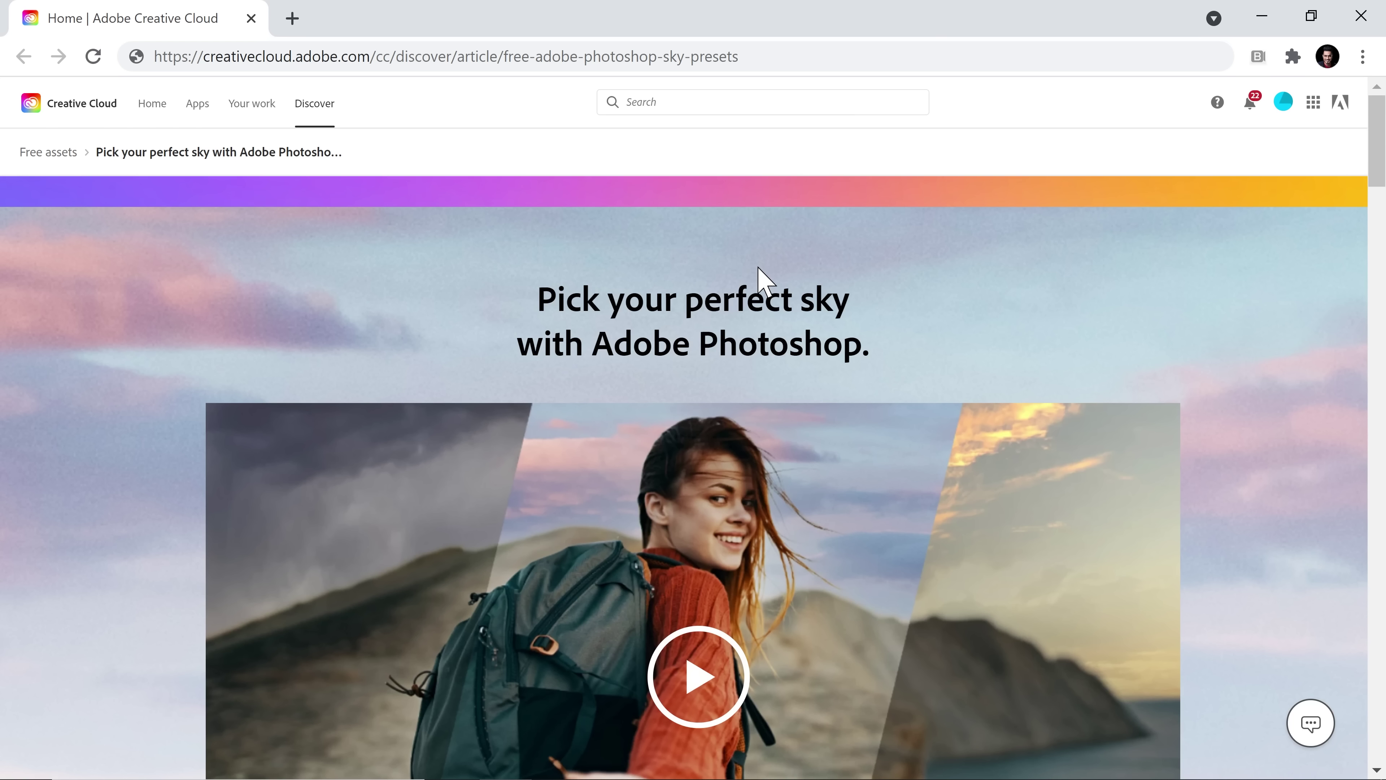
Step: Browse the Creative Cloud free sky preset packs, then reopen Photoshop's sky preset list
{"action": "left_click_drag", "start_coordinate": [1376, 139], "coordinate": [1352, 300]}
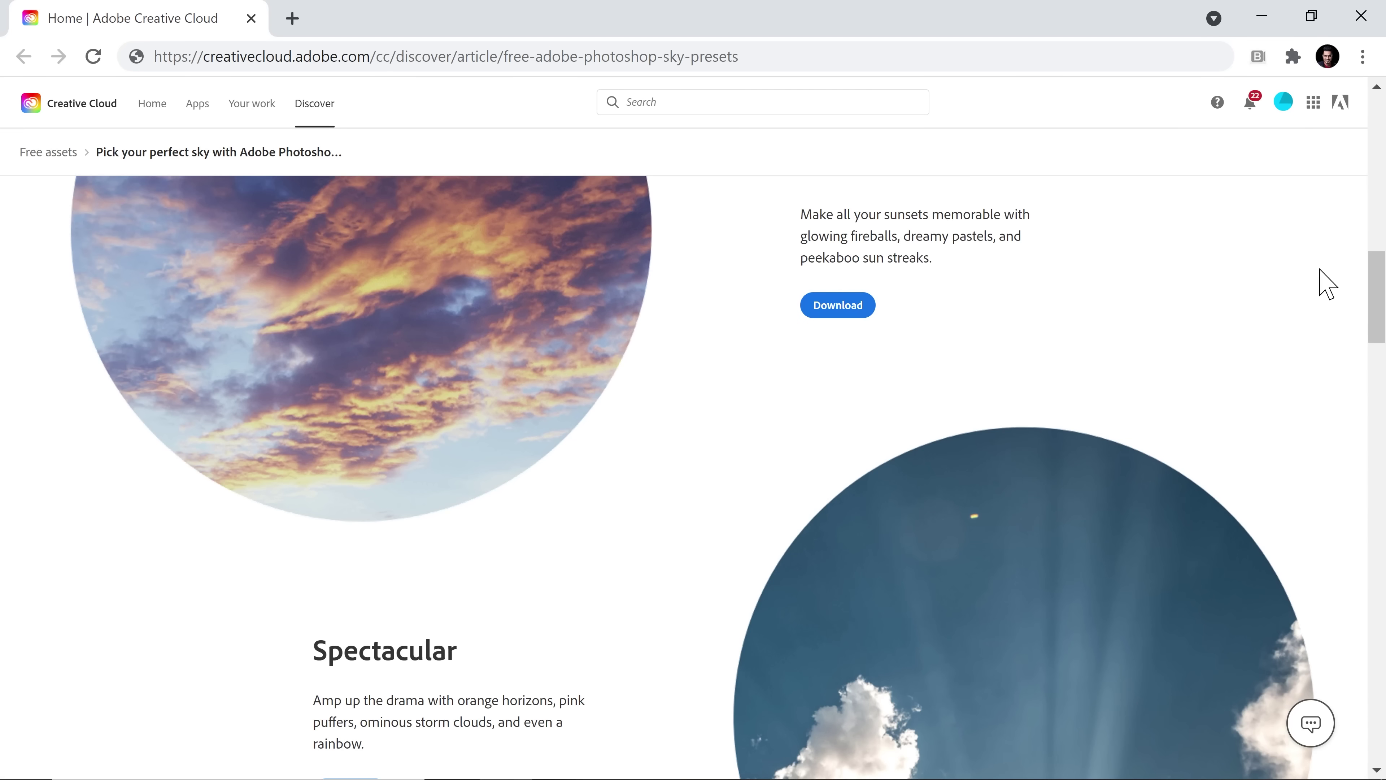
{"action": "scroll", "coordinate": [1379, 287], "scroll_direction": "up", "scroll_amount": 1}
{"action": "left_click_drag", "start_coordinate": [1379, 287], "coordinate": [1364, 403]}
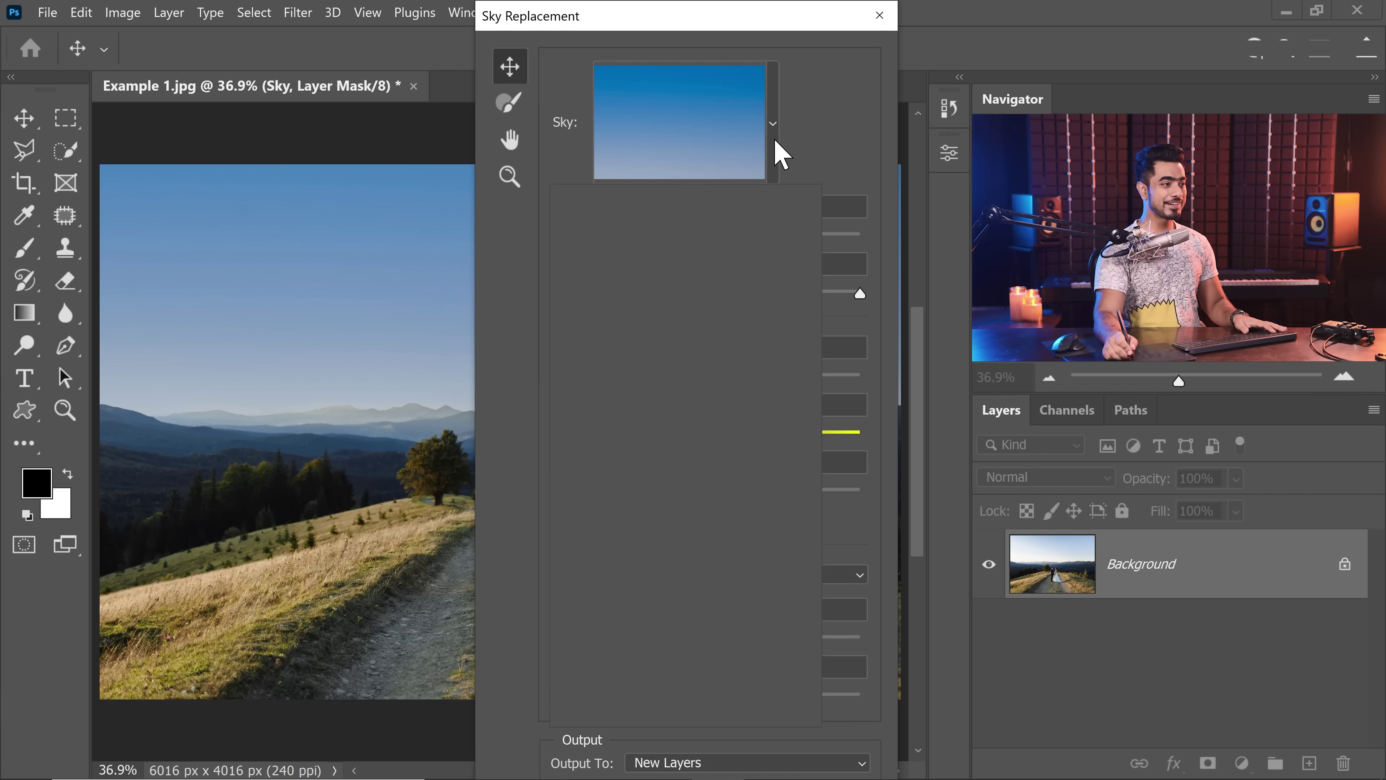
{"action": "left_click", "coordinate": [777, 159]}
Step: Import all five .sky packs from the Sky Packs folder via Import Skies > From Sky Presets
{"action": "left_click", "coordinate": [792, 214]}
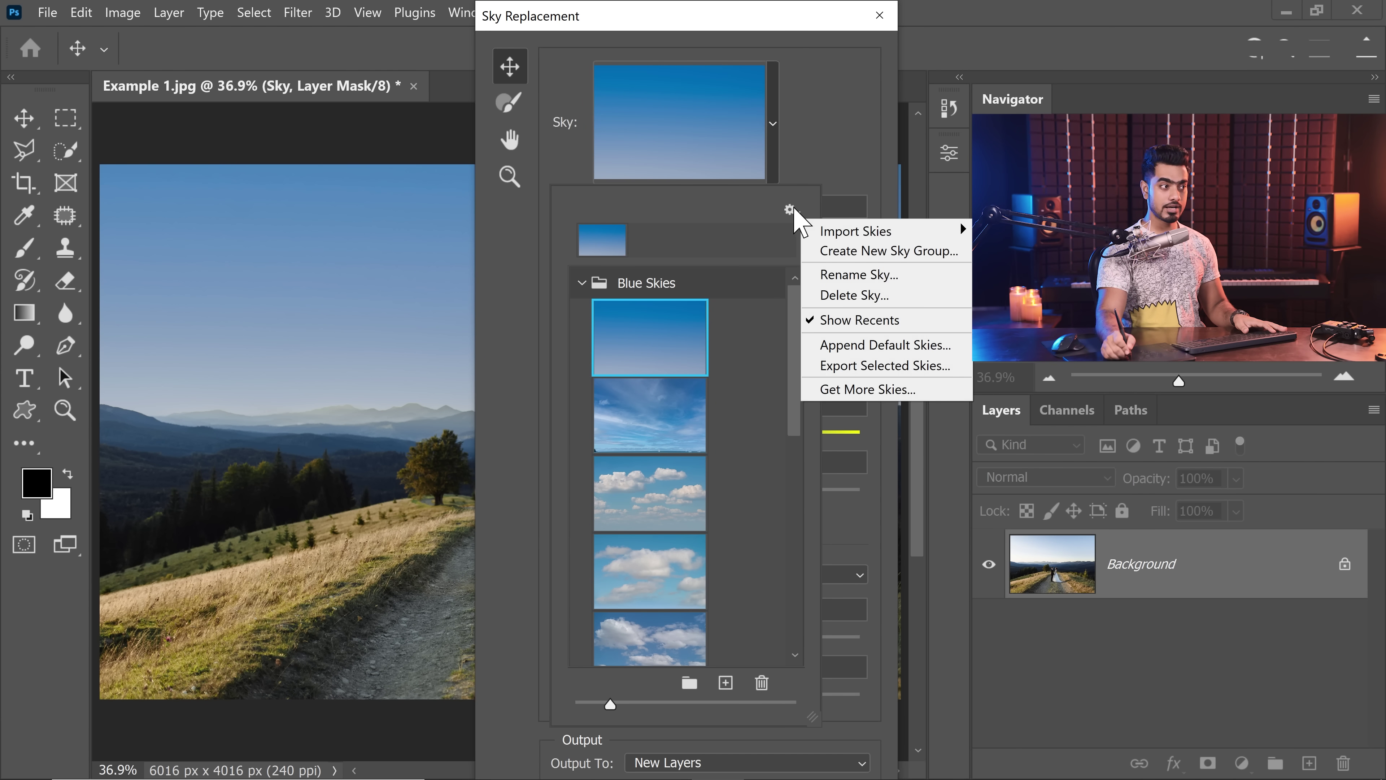
{"action": "mouse_move", "coordinate": [896, 233]}
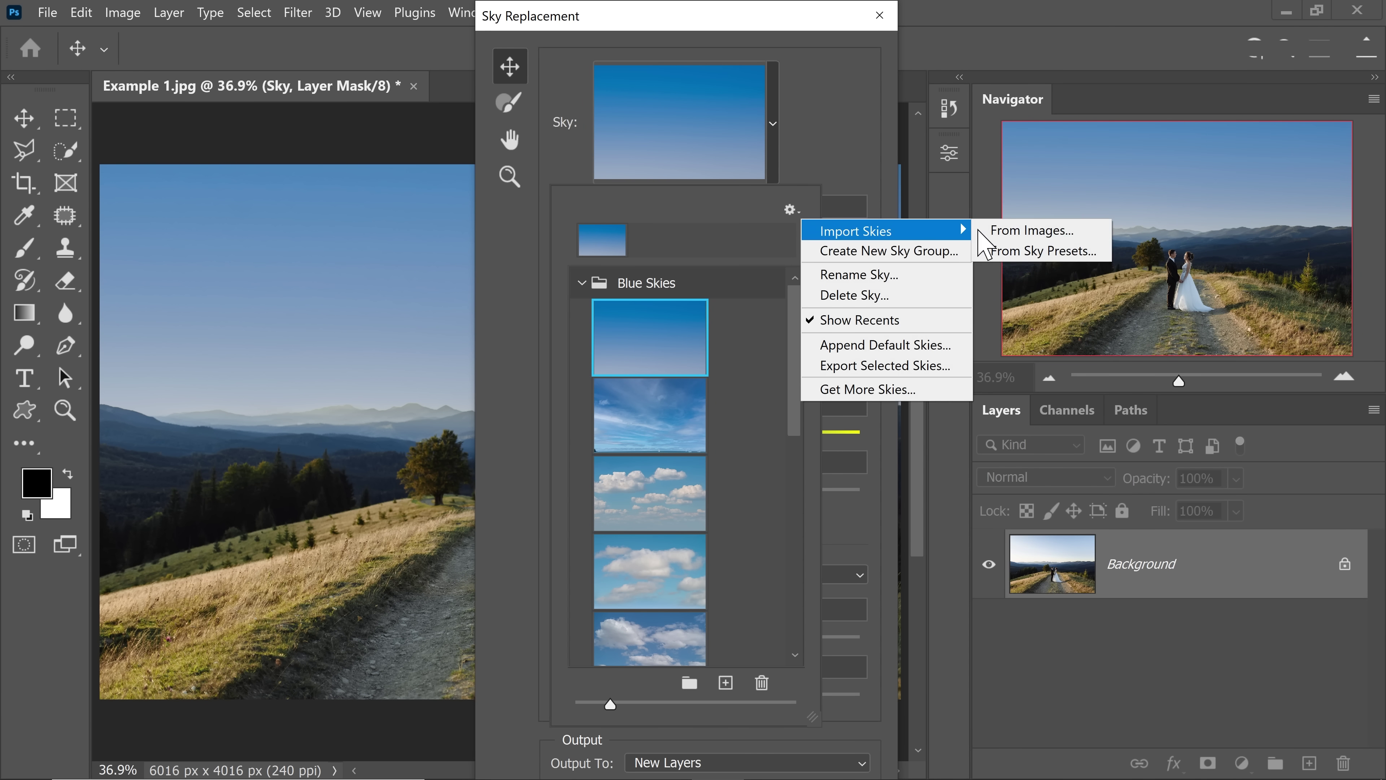
{"action": "left_click", "coordinate": [1039, 255]}
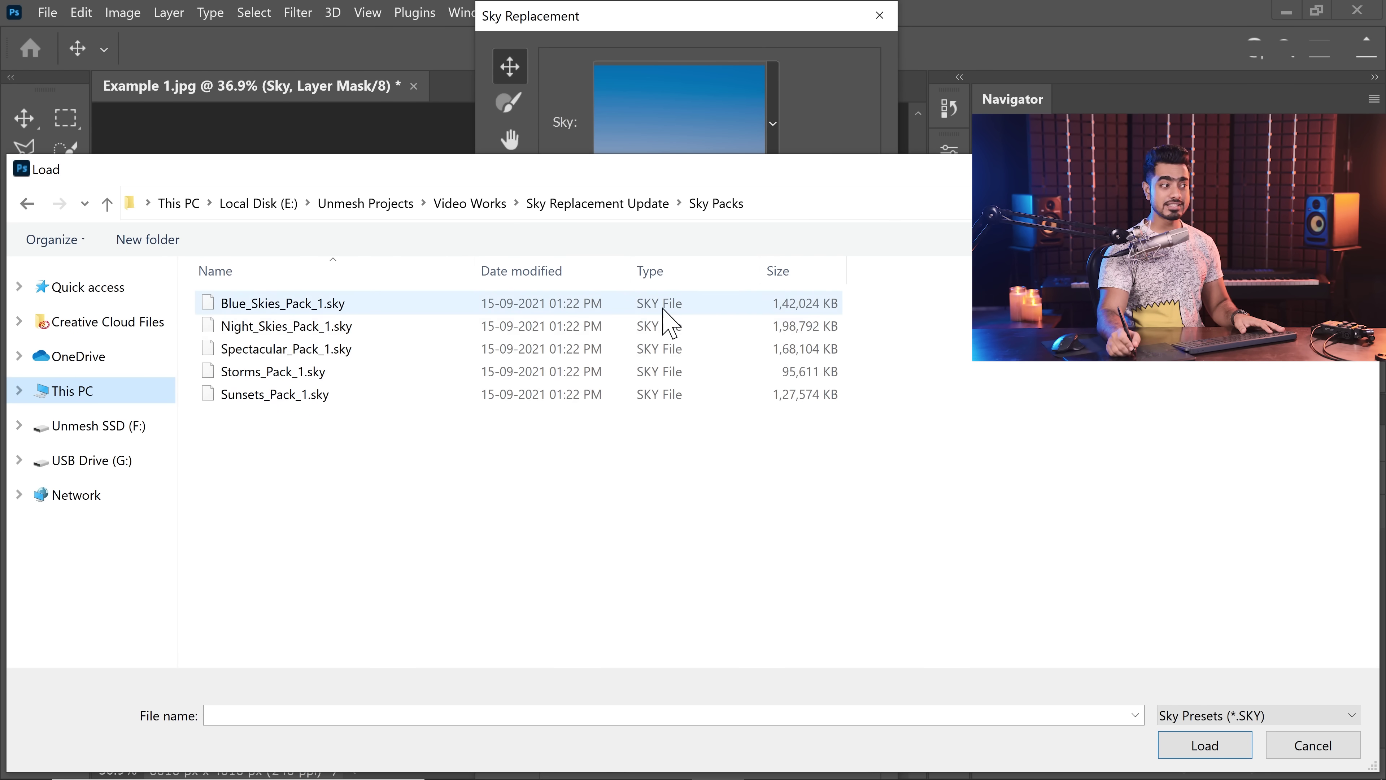
{"action": "left_click", "coordinate": [308, 437]}
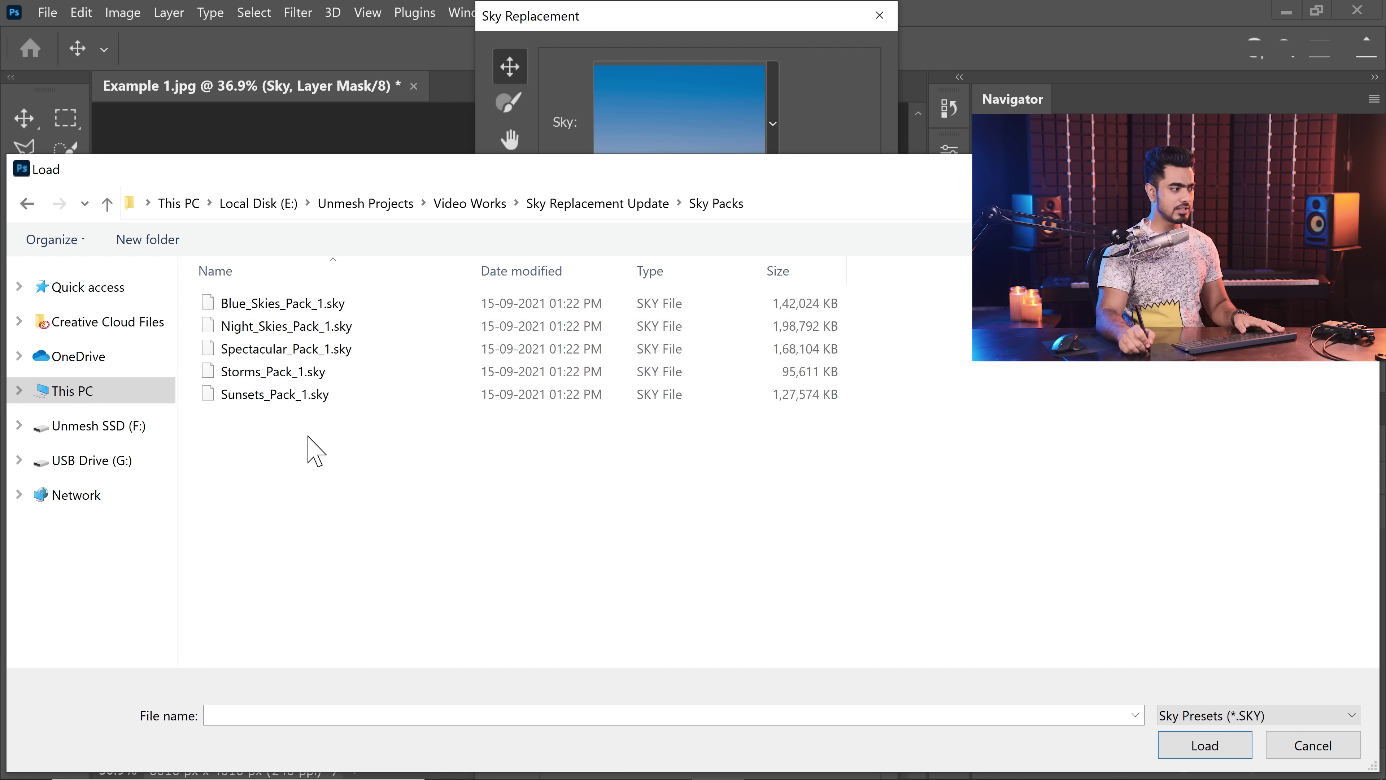
{"action": "left_click_drag", "start_coordinate": [308, 437], "coordinate": [202, 295]}
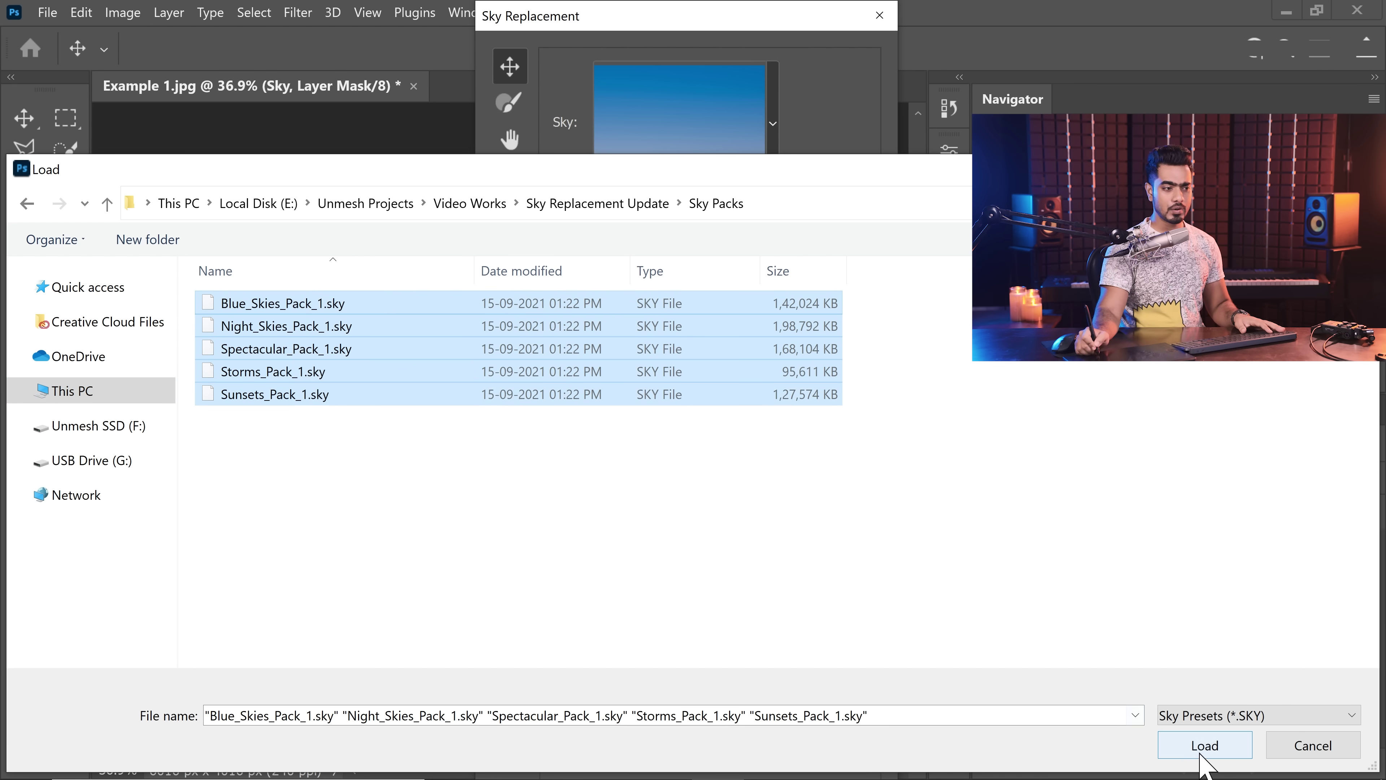
{"action": "left_click", "coordinate": [1203, 751]}
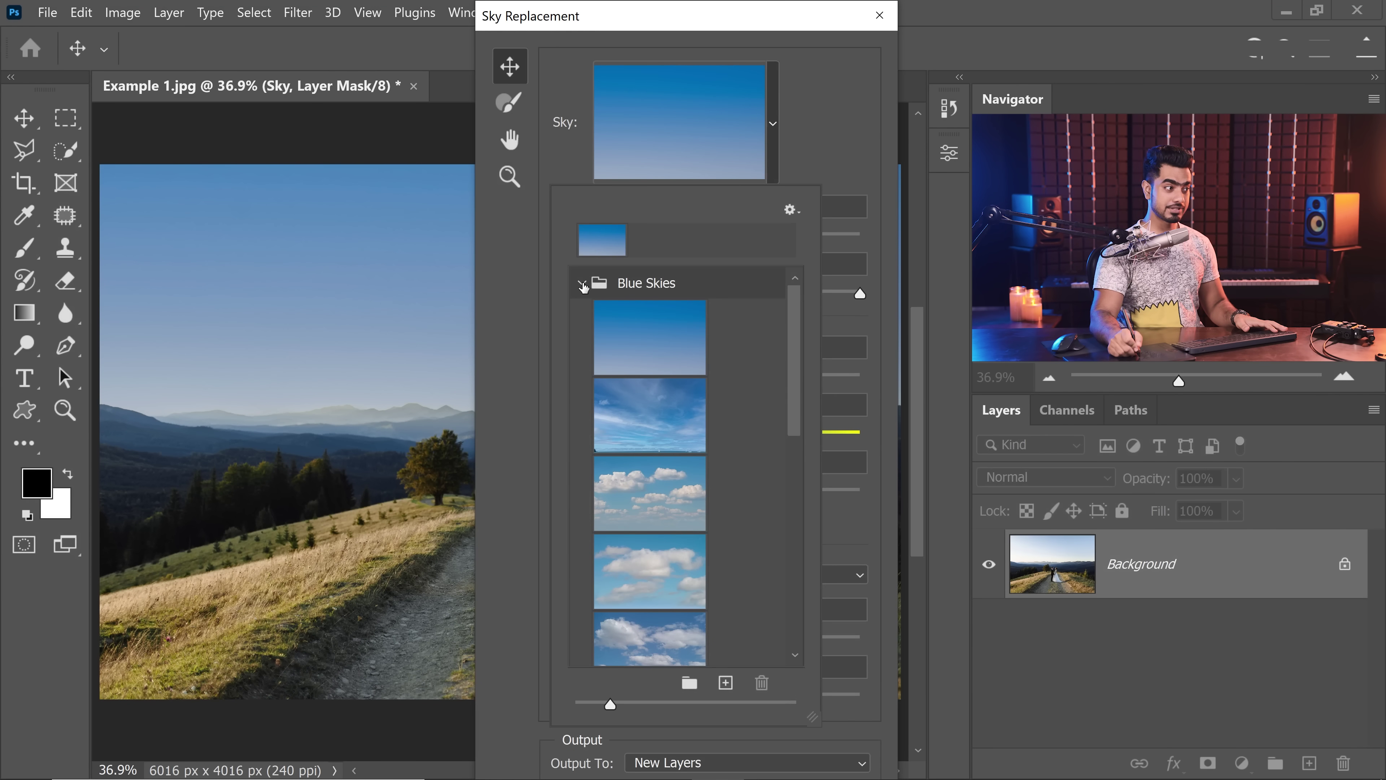
{"action": "left_click", "coordinate": [582, 284]}
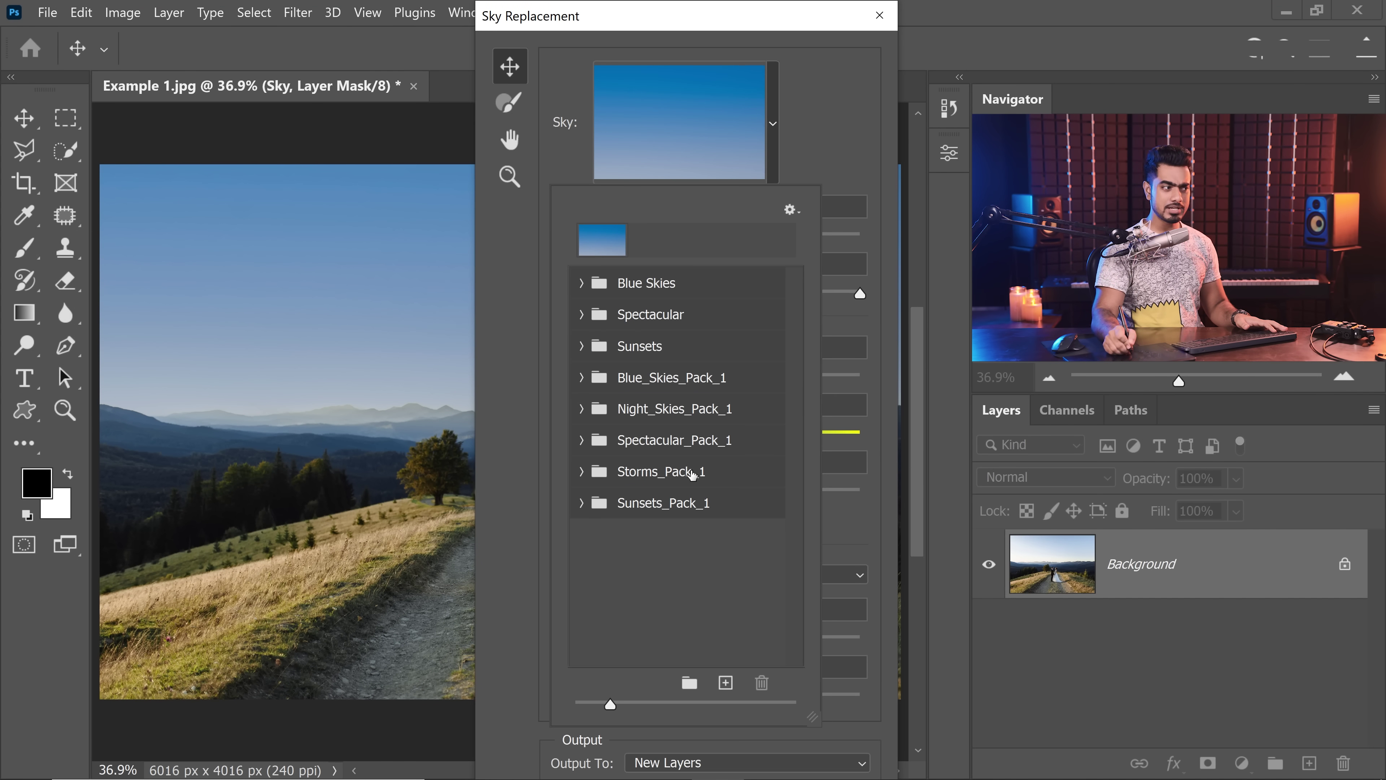
Step: Expand and collapse Blue_Skies_Pack_1 to preview its skies, then start creating skies from images
{"action": "left_click", "coordinate": [582, 377]}
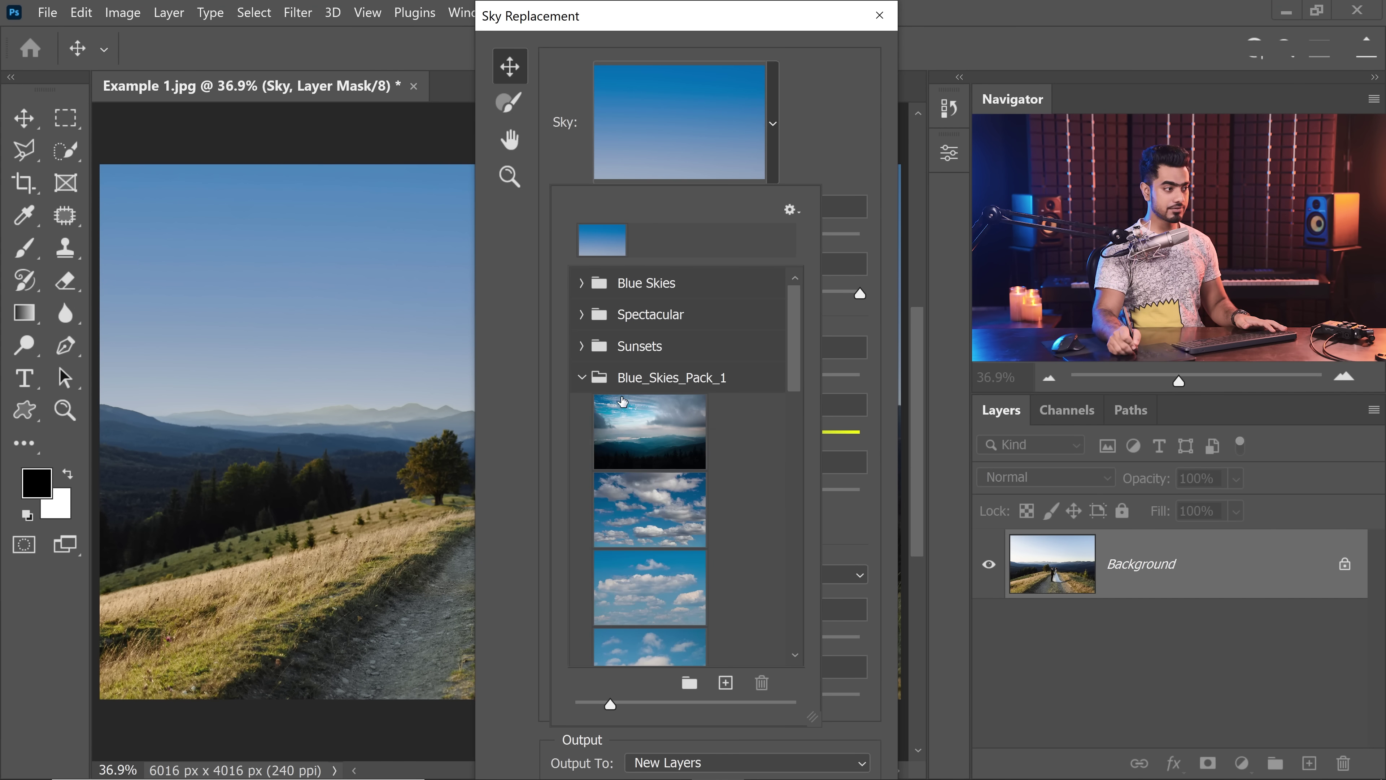
{"action": "left_click", "coordinate": [582, 377]}
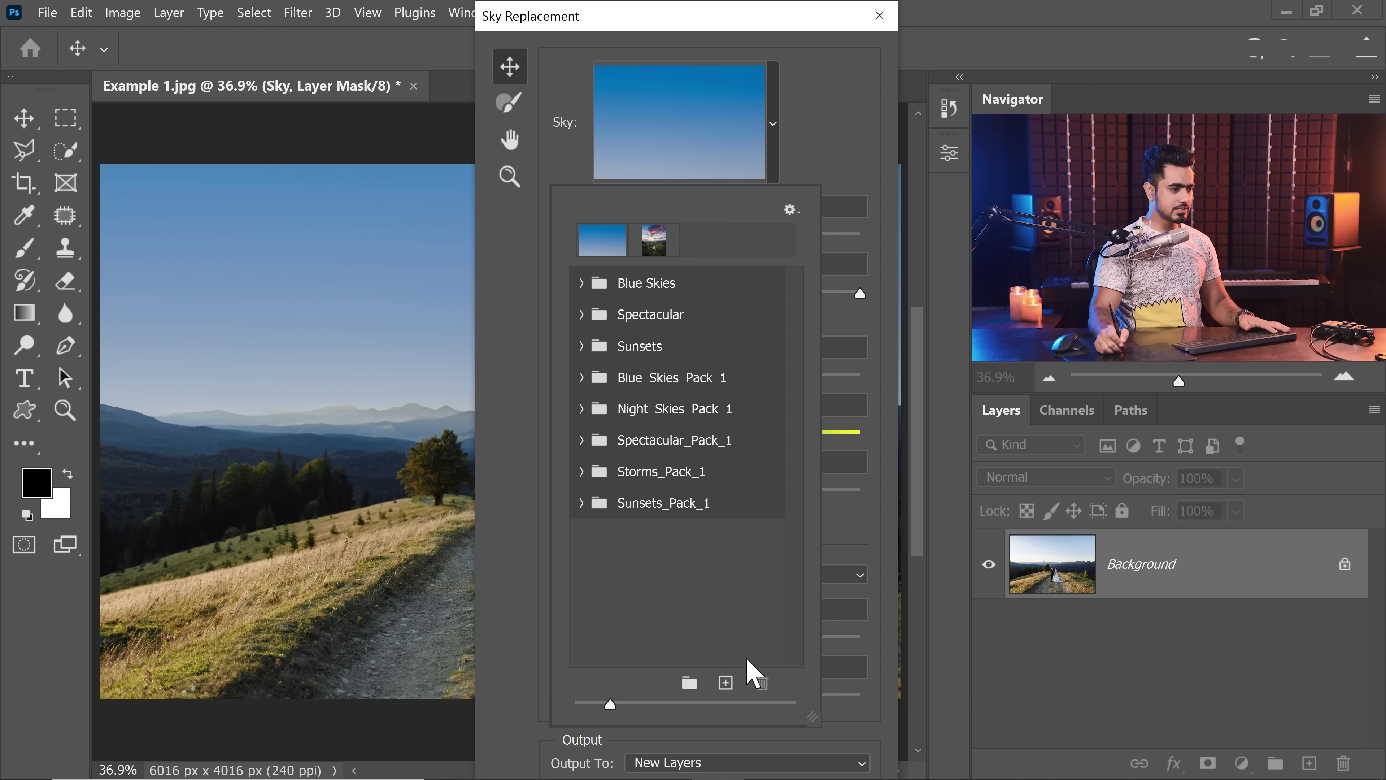
{"action": "left_click", "coordinate": [726, 683]}
Step: Add the four ssk-fire JPGs as sky presets, apply the first and select all four
{"action": "left_click_drag", "start_coordinate": [257, 409], "coordinate": [745, 276]}
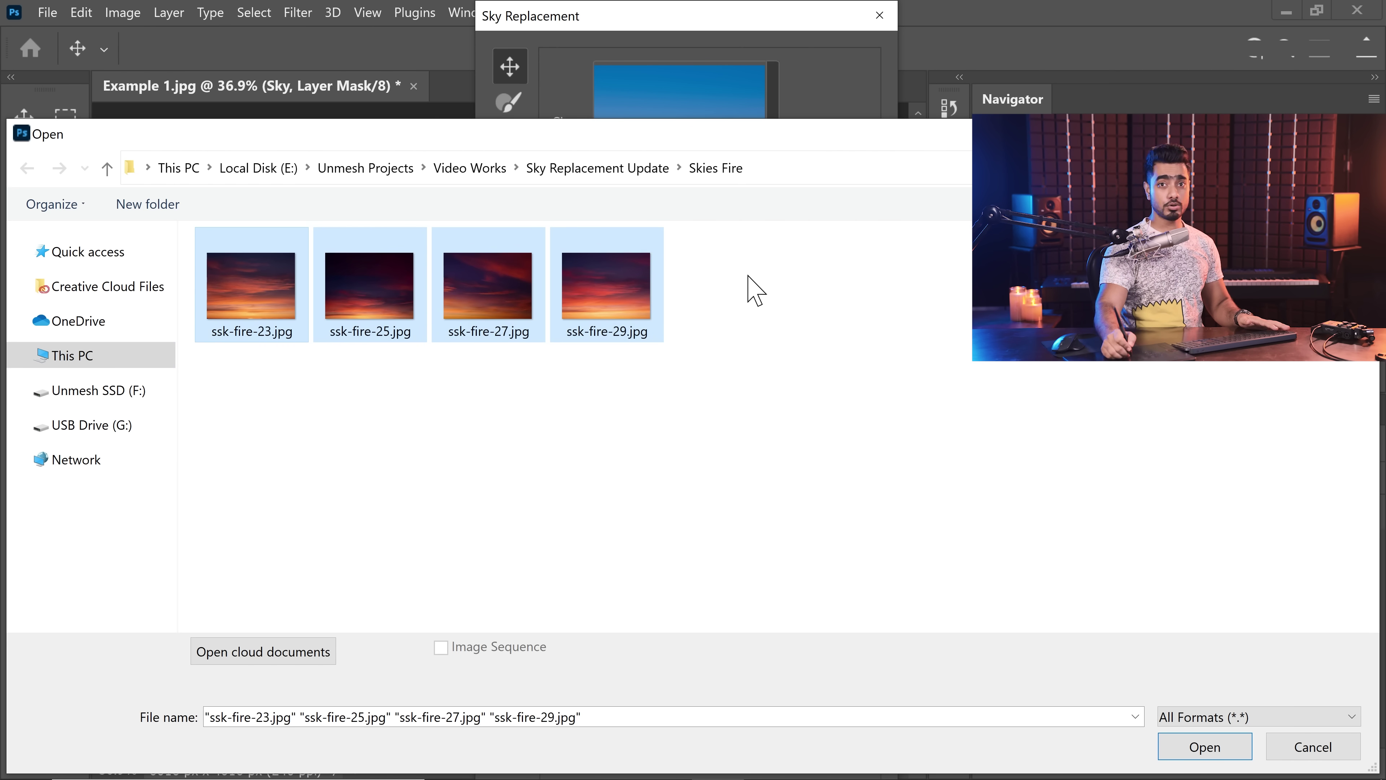
{"action": "left_click", "coordinate": [1200, 748]}
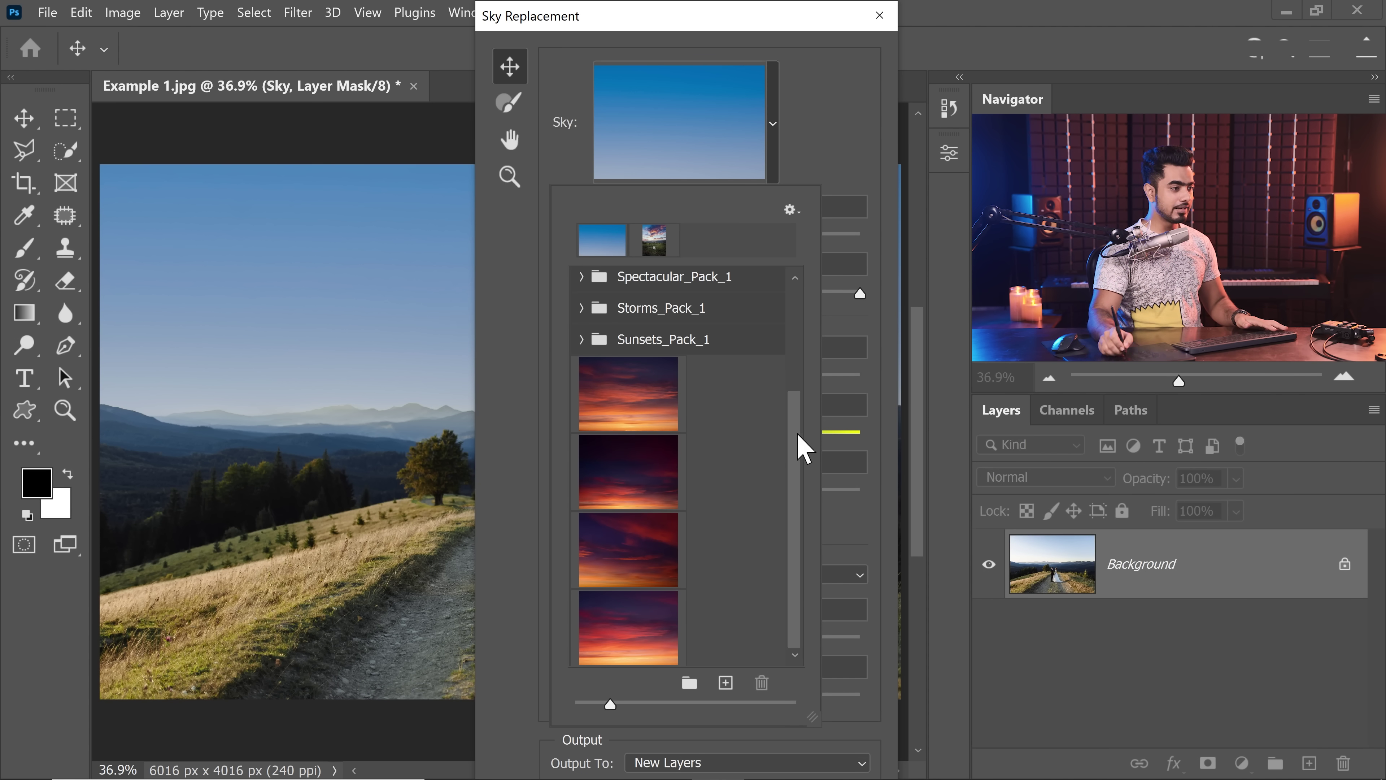
{"action": "left_click", "coordinate": [656, 401]}
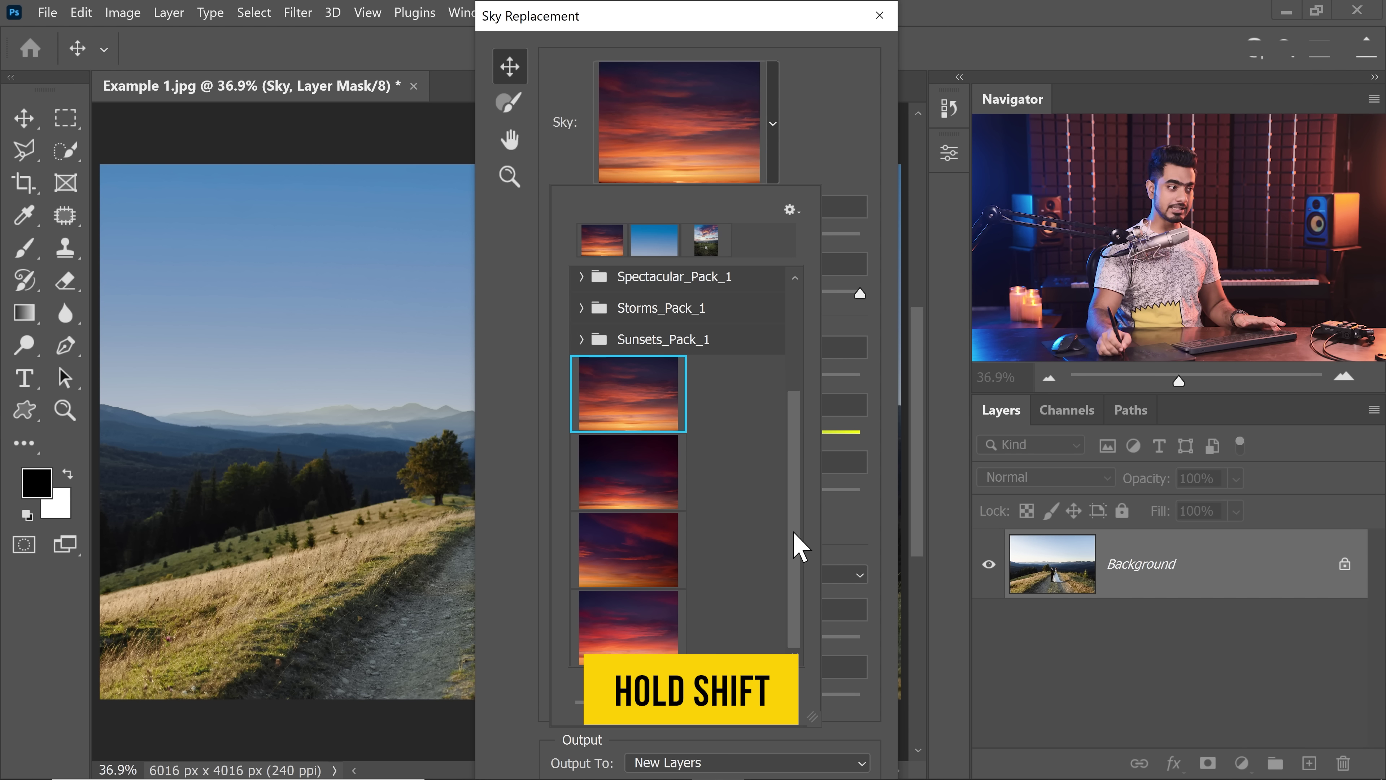
{"action": "left_click", "coordinate": [655, 634], "text": "shift"}
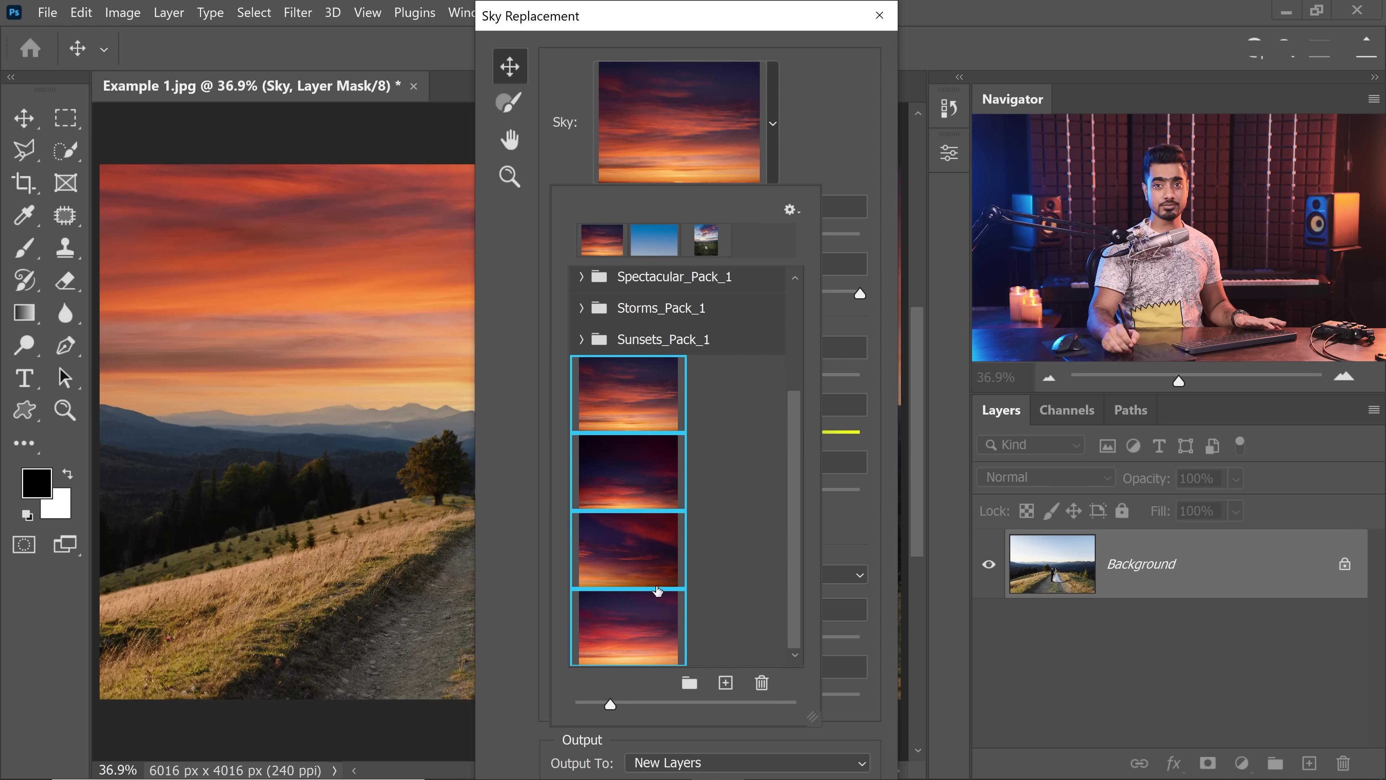
Step: Begin exporting the selected sunset skies, cancel it, and bring up their thumbnail context menu
{"action": "left_click", "coordinate": [791, 211]}
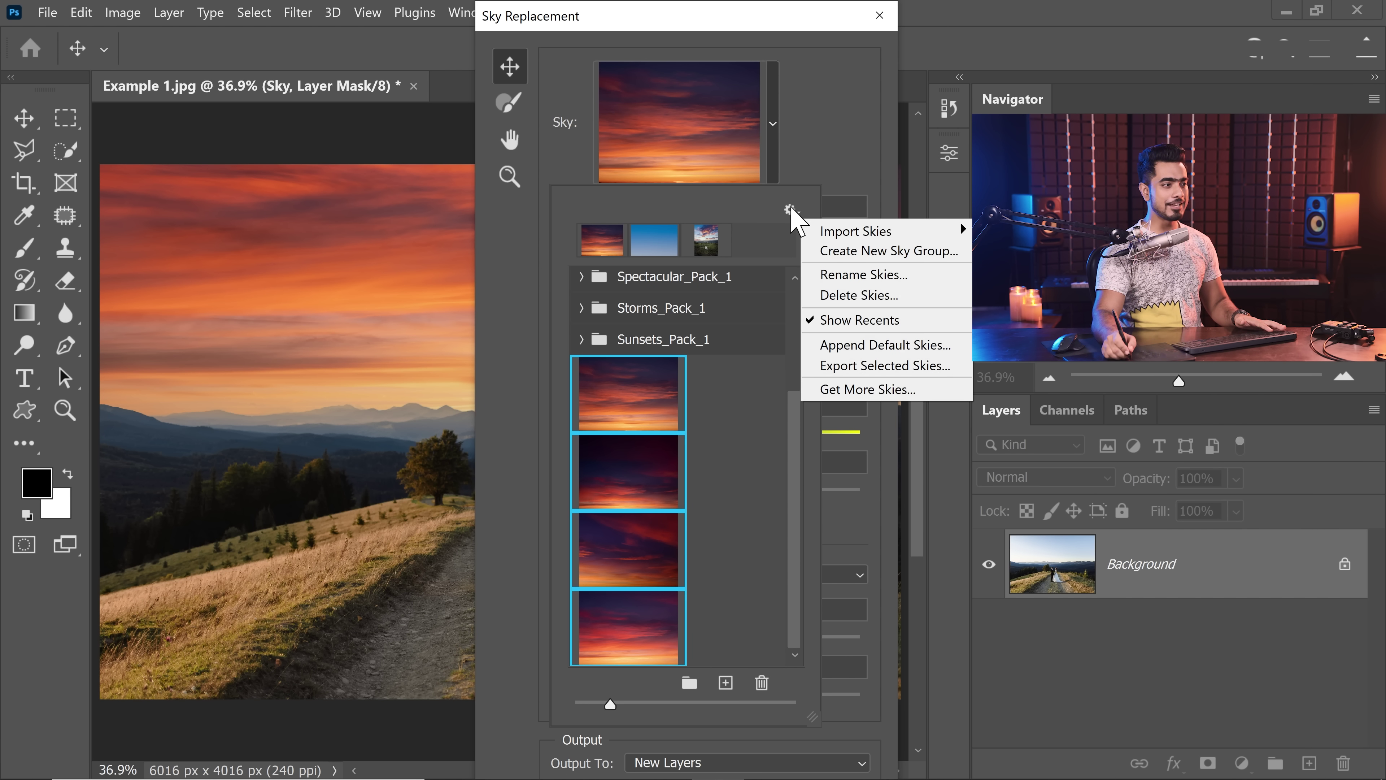
{"action": "left_click", "coordinate": [868, 367]}
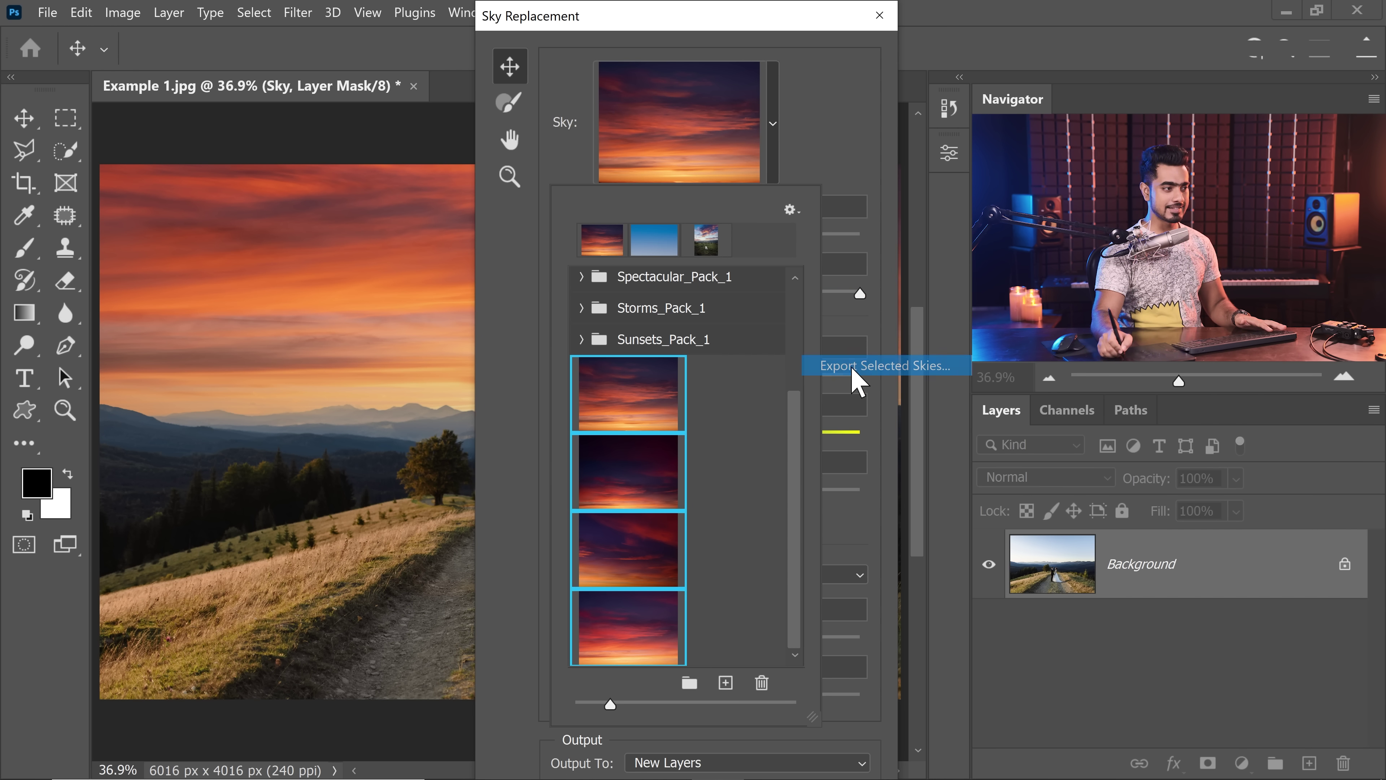
{"action": "left_click", "coordinate": [1312, 592]}
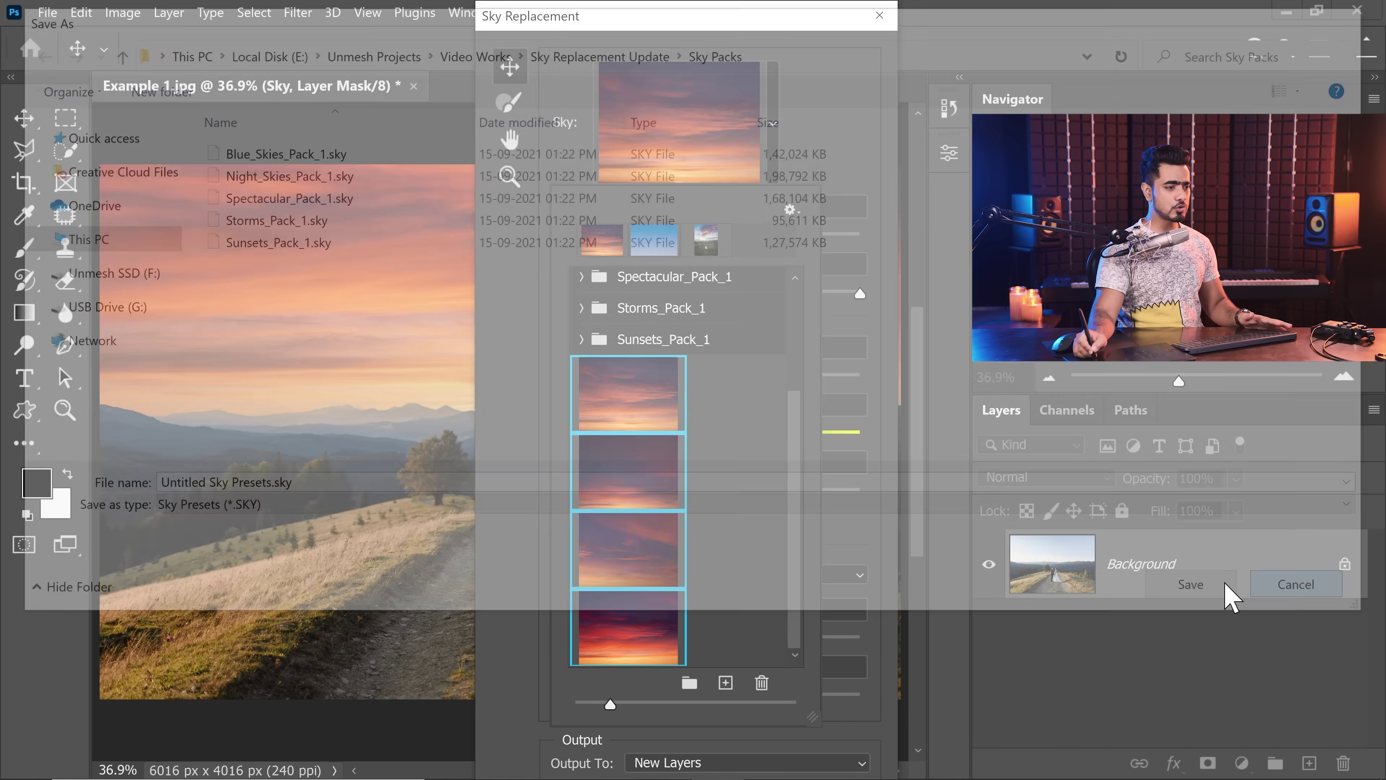
{"action": "right_click", "coordinate": [639, 389]}
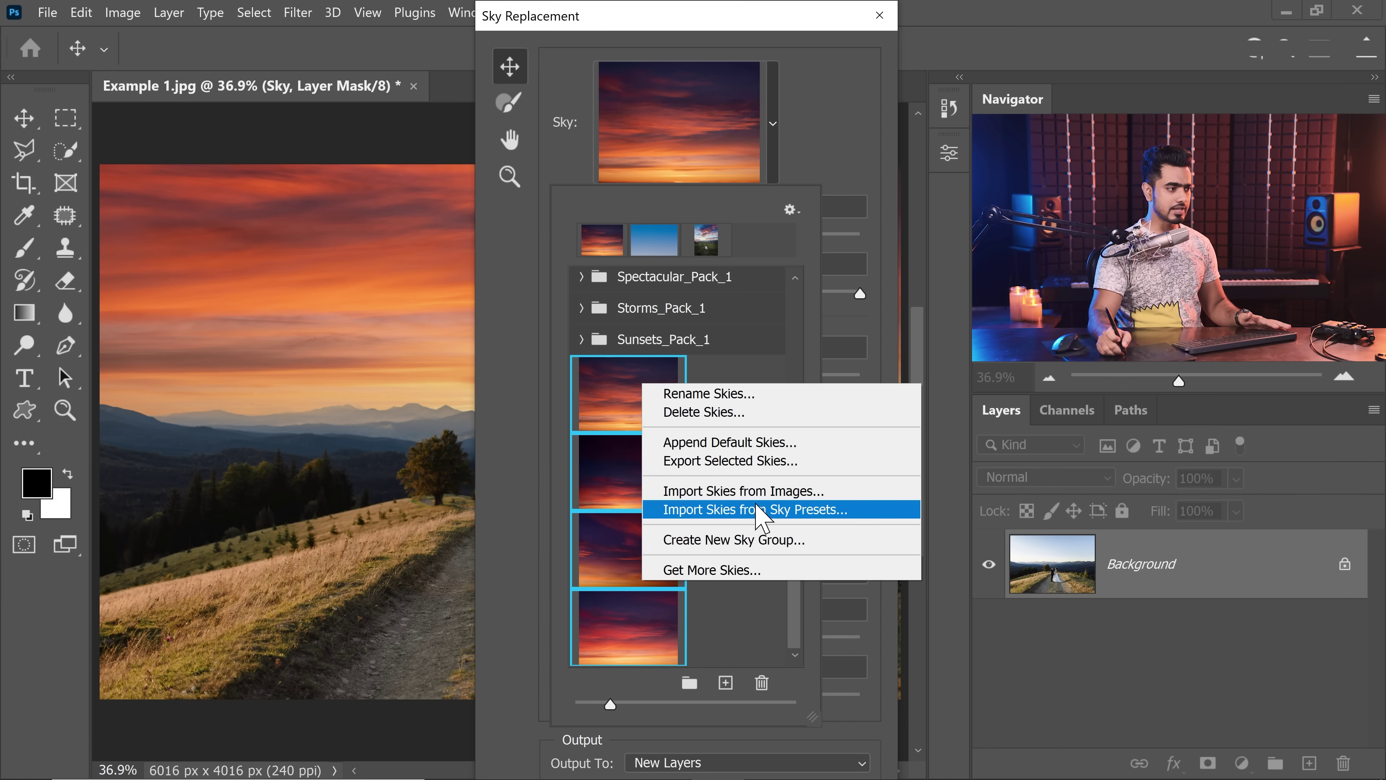
Step: Export the four selected sunset skies as the Fire preset file, then delete them from the list
{"action": "left_click", "coordinate": [755, 465]}
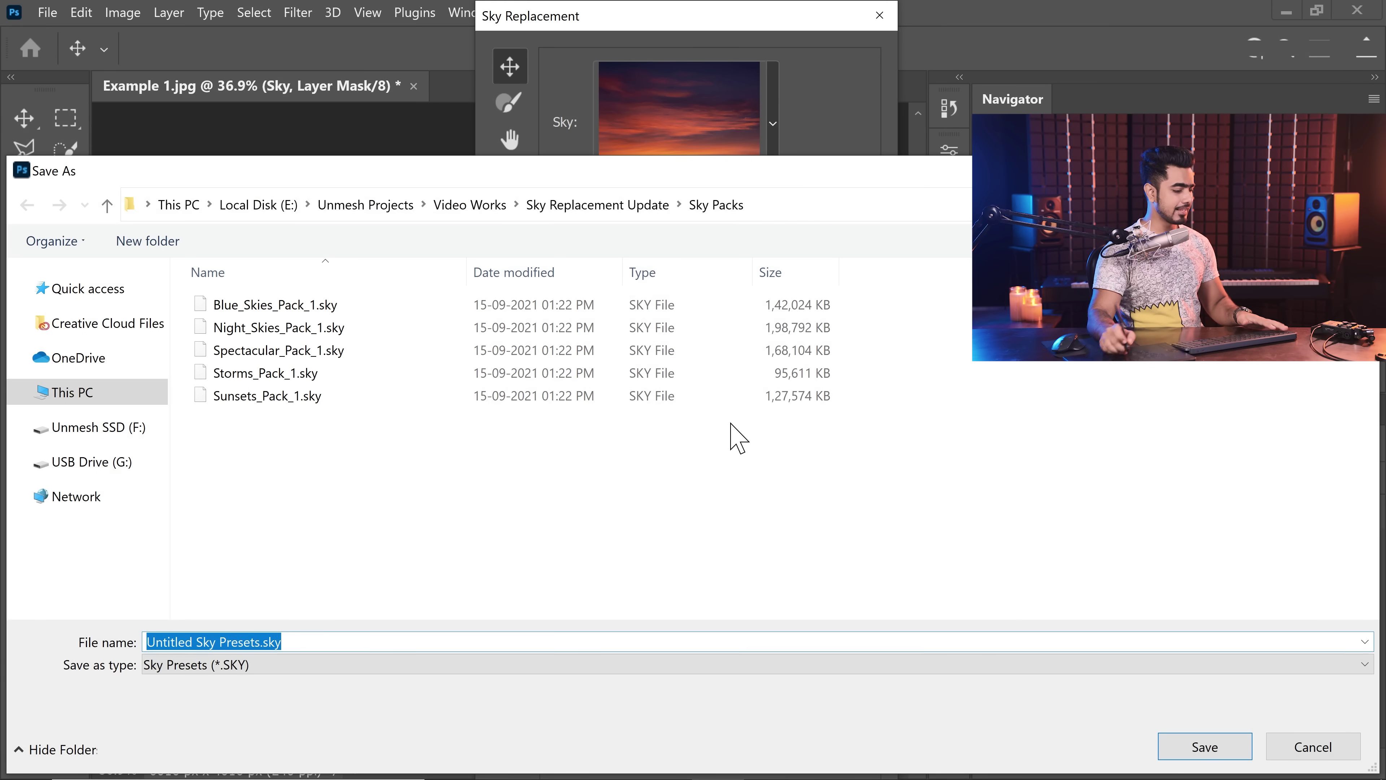
{"action": "type", "text": "Fire"}
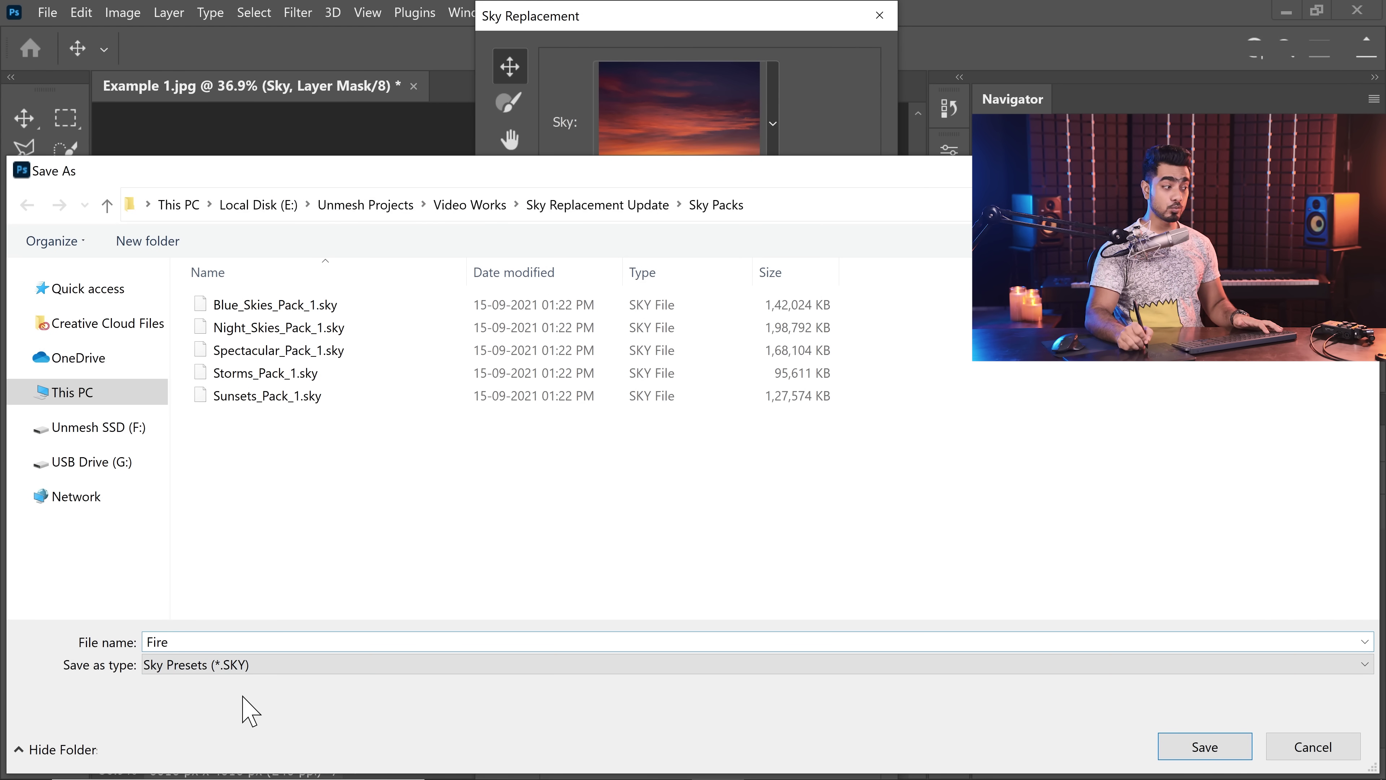
{"action": "left_click", "coordinate": [1210, 752]}
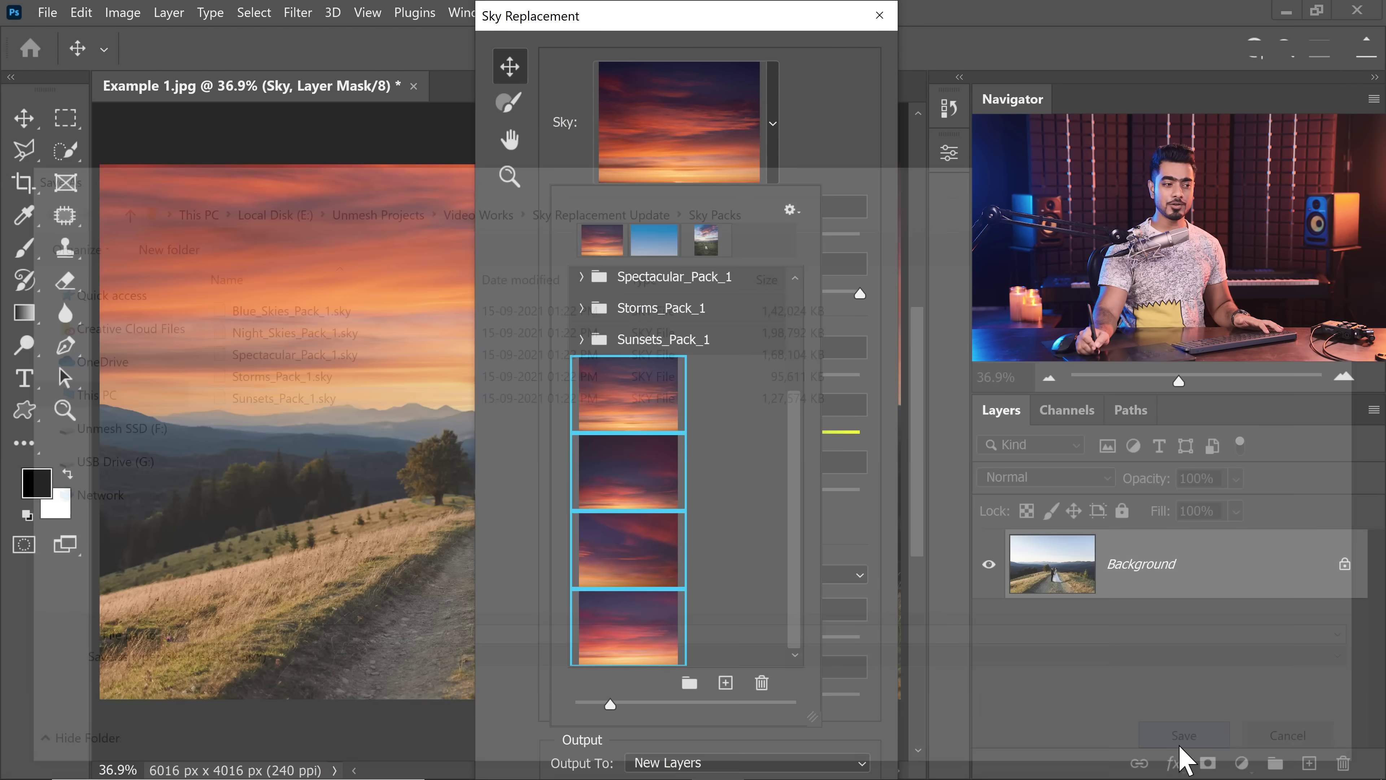
{"action": "left_click_drag", "start_coordinate": [640, 408], "coordinate": [762, 682]}
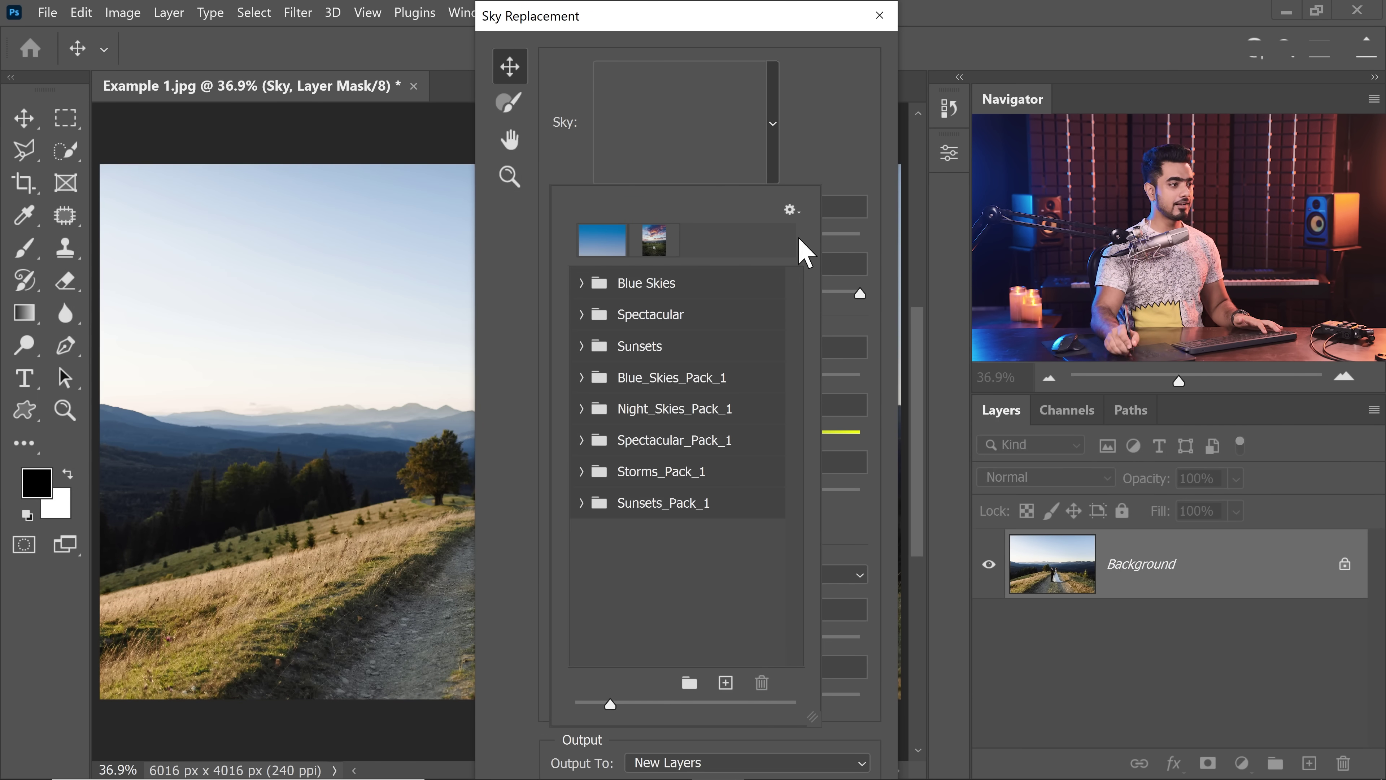
Step: Import Fire.sky via Import Skies > From Sky Presets and expand the new Fire group
{"action": "left_click", "coordinate": [792, 211]}
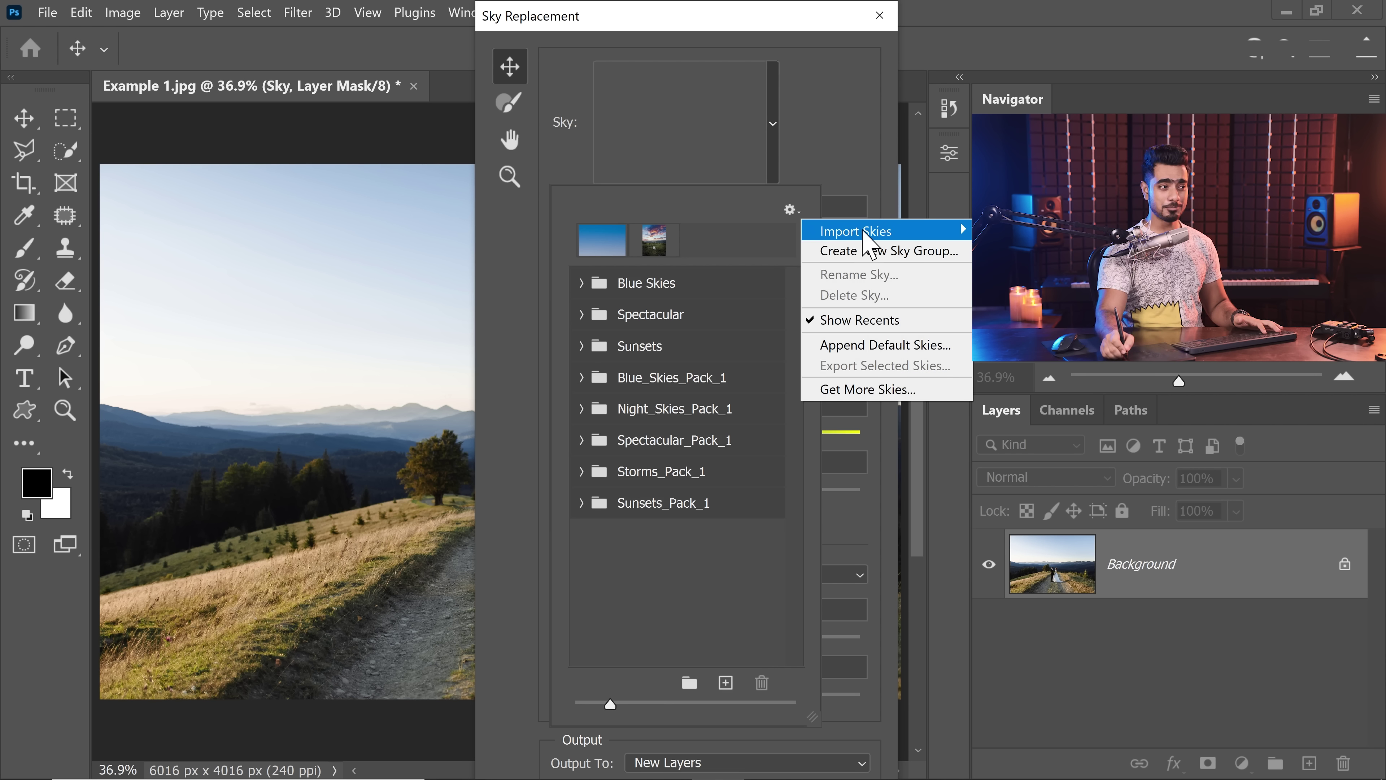
{"action": "mouse_move", "coordinate": [928, 231]}
{"action": "left_click", "coordinate": [1035, 254]}
{"action": "left_click", "coordinate": [257, 330]}
{"action": "left_click", "coordinate": [1195, 746]}
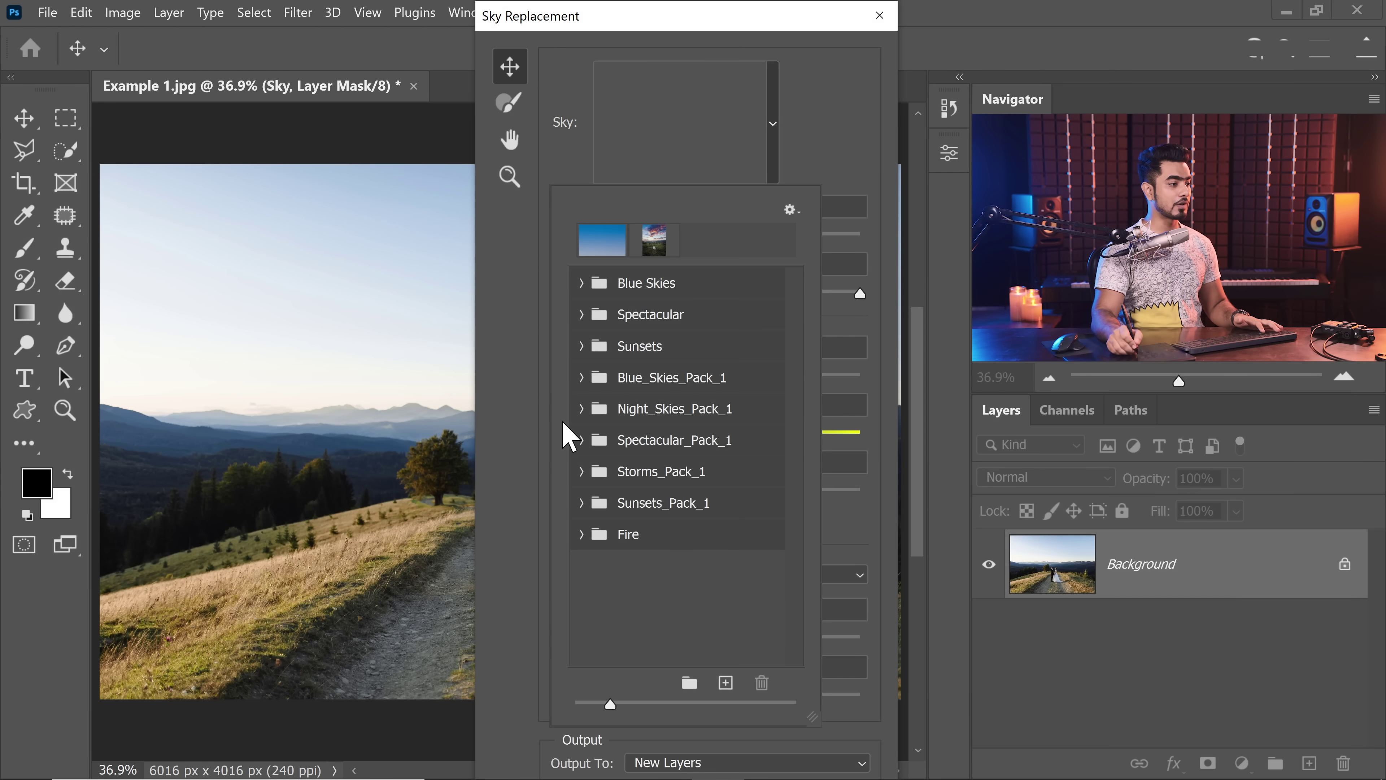
{"action": "left_click", "coordinate": [592, 539]}
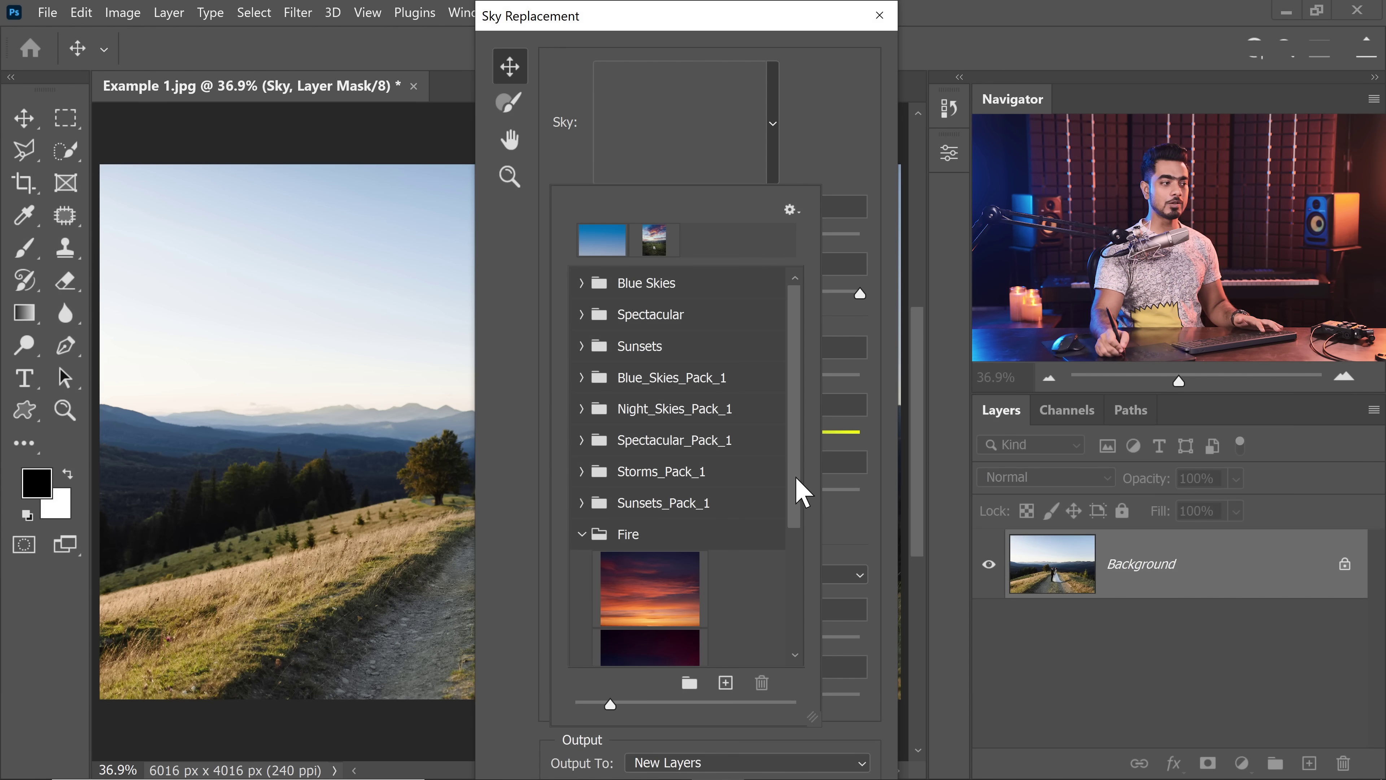
{"action": "left_click_drag", "start_coordinate": [801, 492], "coordinate": [795, 610]}
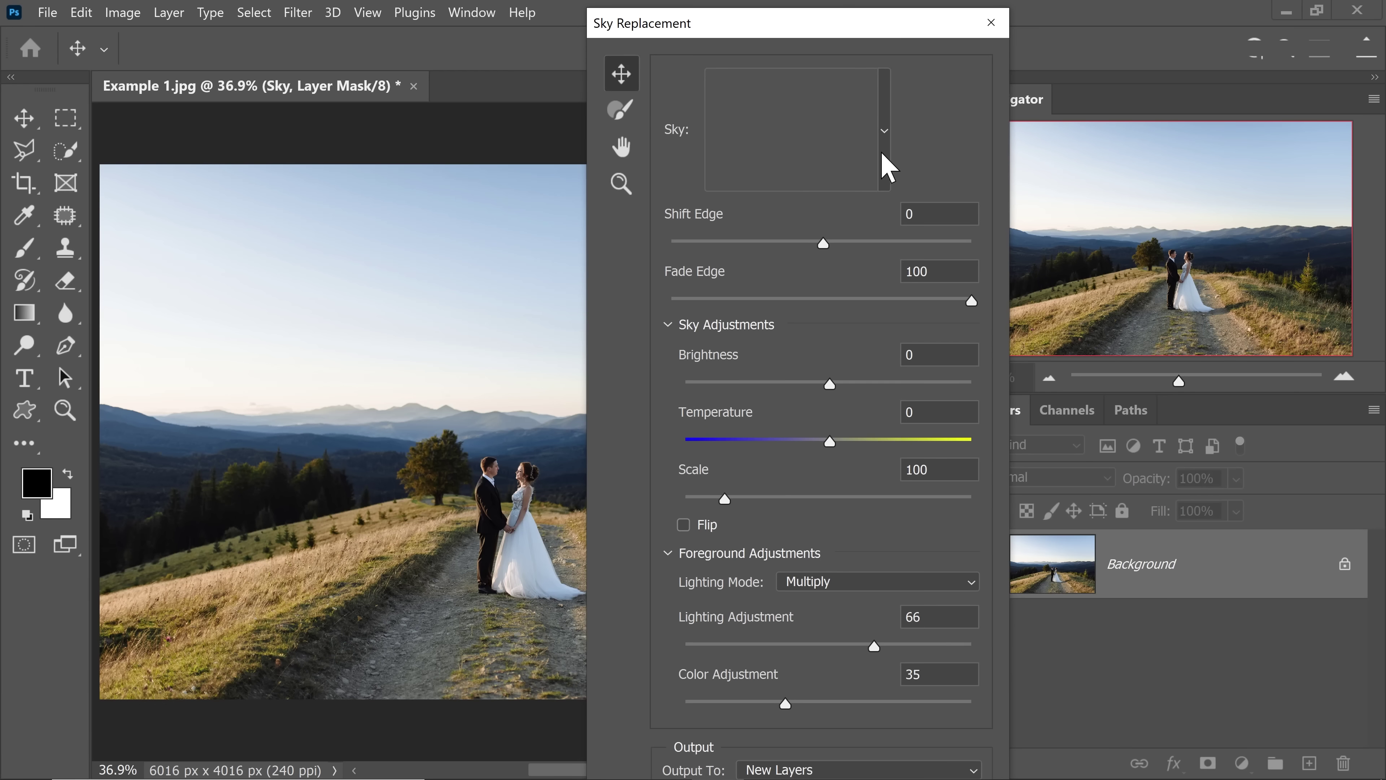
{"action": "left_click", "coordinate": [883, 160]}
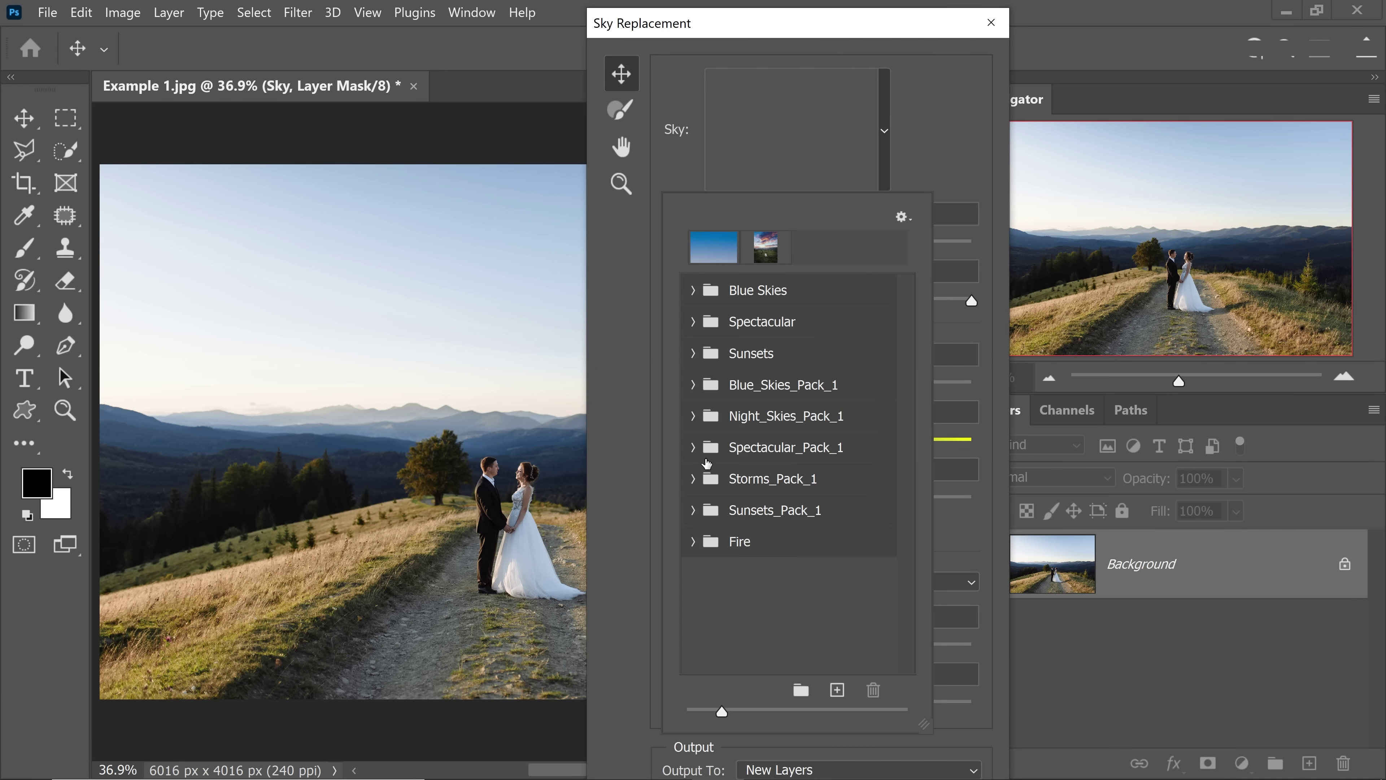
Step: Apply the pink sunset sky with birds from Spectacular_Pack_1
{"action": "left_click", "coordinate": [692, 449]}
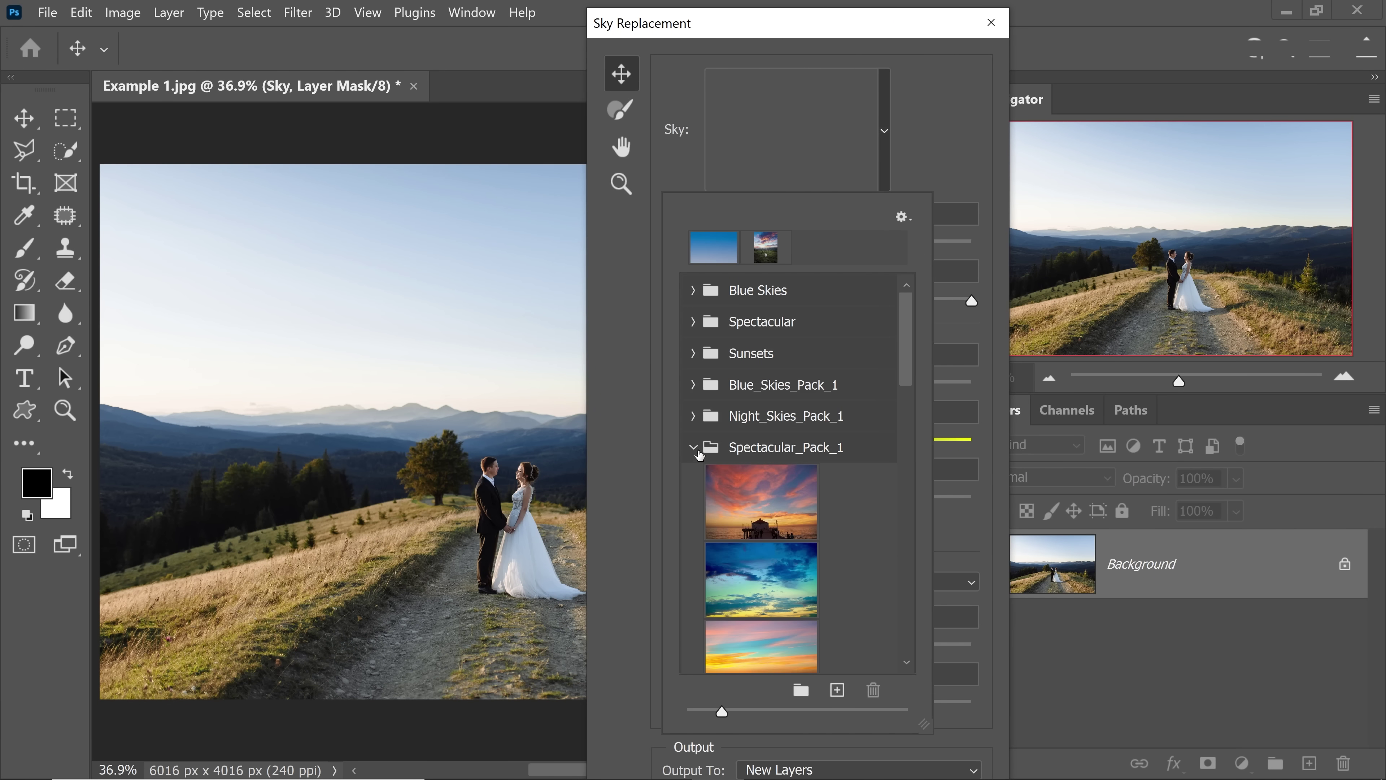
{"action": "left_click_drag", "start_coordinate": [912, 363], "coordinate": [915, 557]}
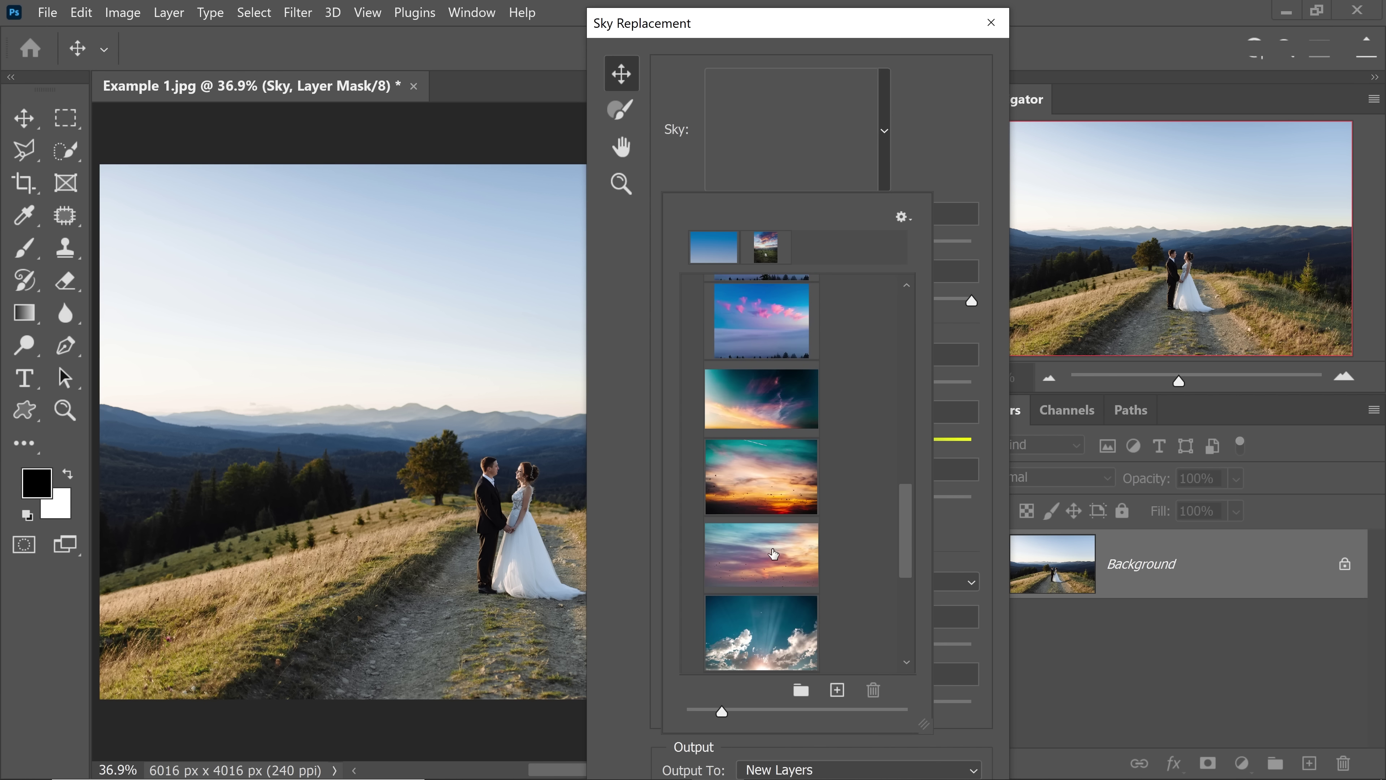
{"action": "left_click", "coordinate": [775, 563]}
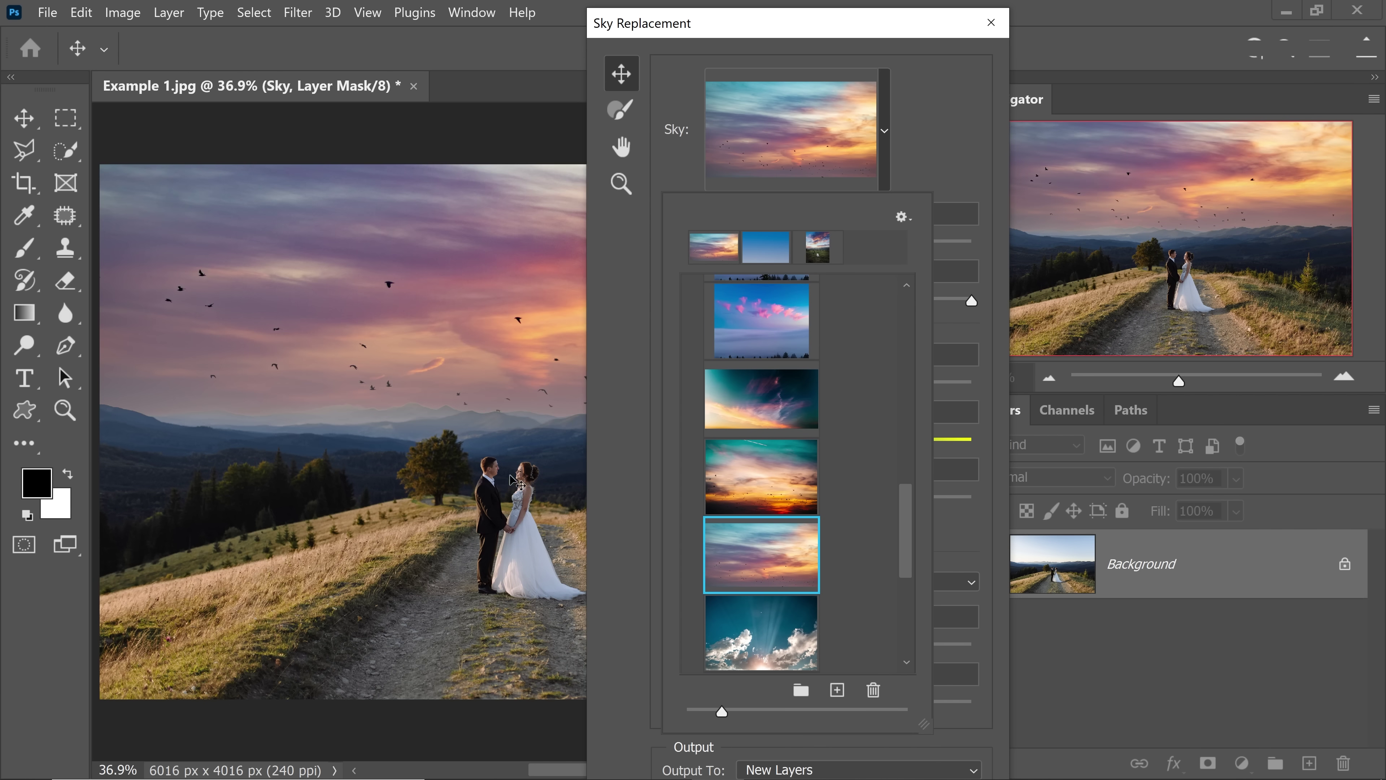
{"action": "left_click", "coordinate": [528, 445]}
{"action": "left_click_drag", "start_coordinate": [528, 446], "coordinate": [474, 476]}
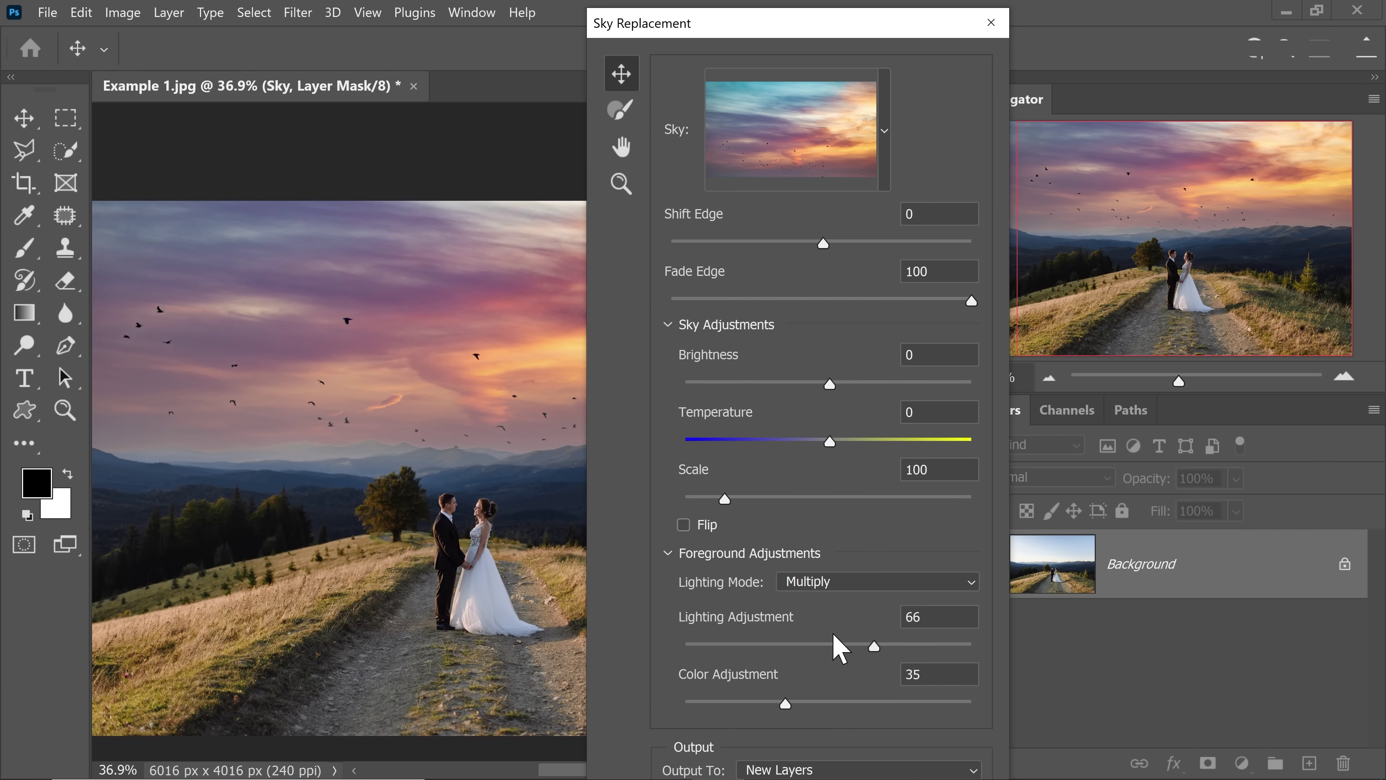
Step: Set Color Adjustment 100, Lighting Adjustment 86 and Shift Edge -17
{"action": "left_click_drag", "start_coordinate": [786, 704], "coordinate": [1007, 710]}
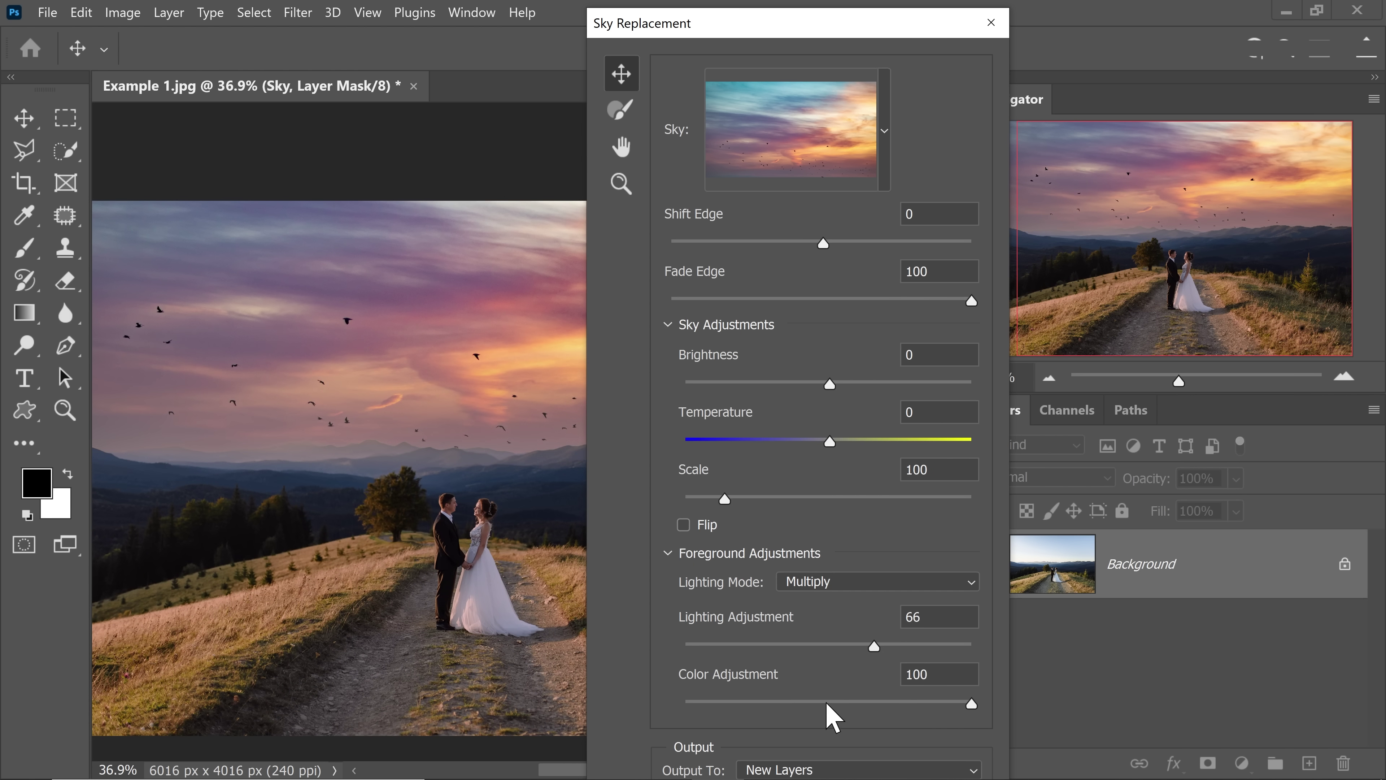
{"action": "left_click_drag", "start_coordinate": [874, 646], "coordinate": [919, 652]}
{"action": "left_click_drag", "start_coordinate": [466, 433], "coordinate": [480, 527]}
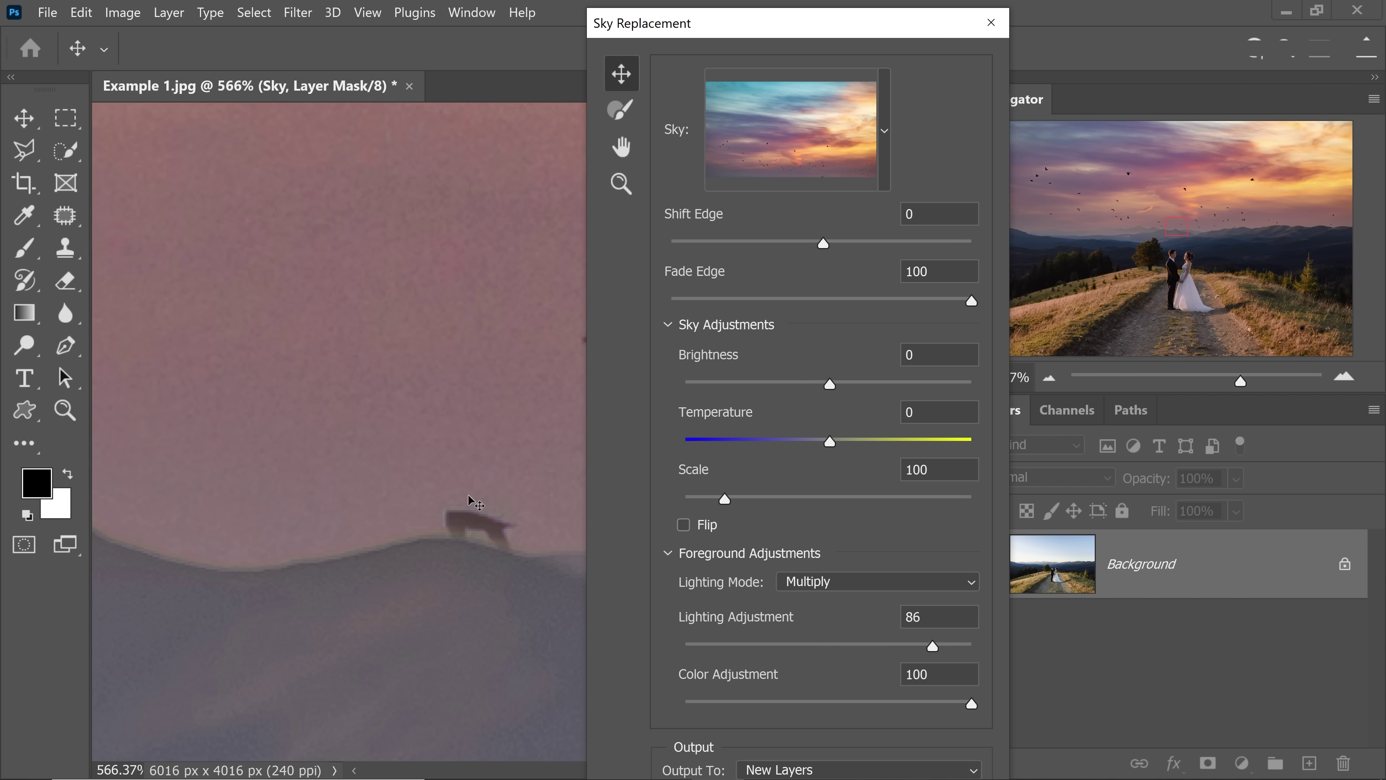
{"action": "scroll", "coordinate": [474, 502], "scroll_direction": "down", "scroll_amount": 10}
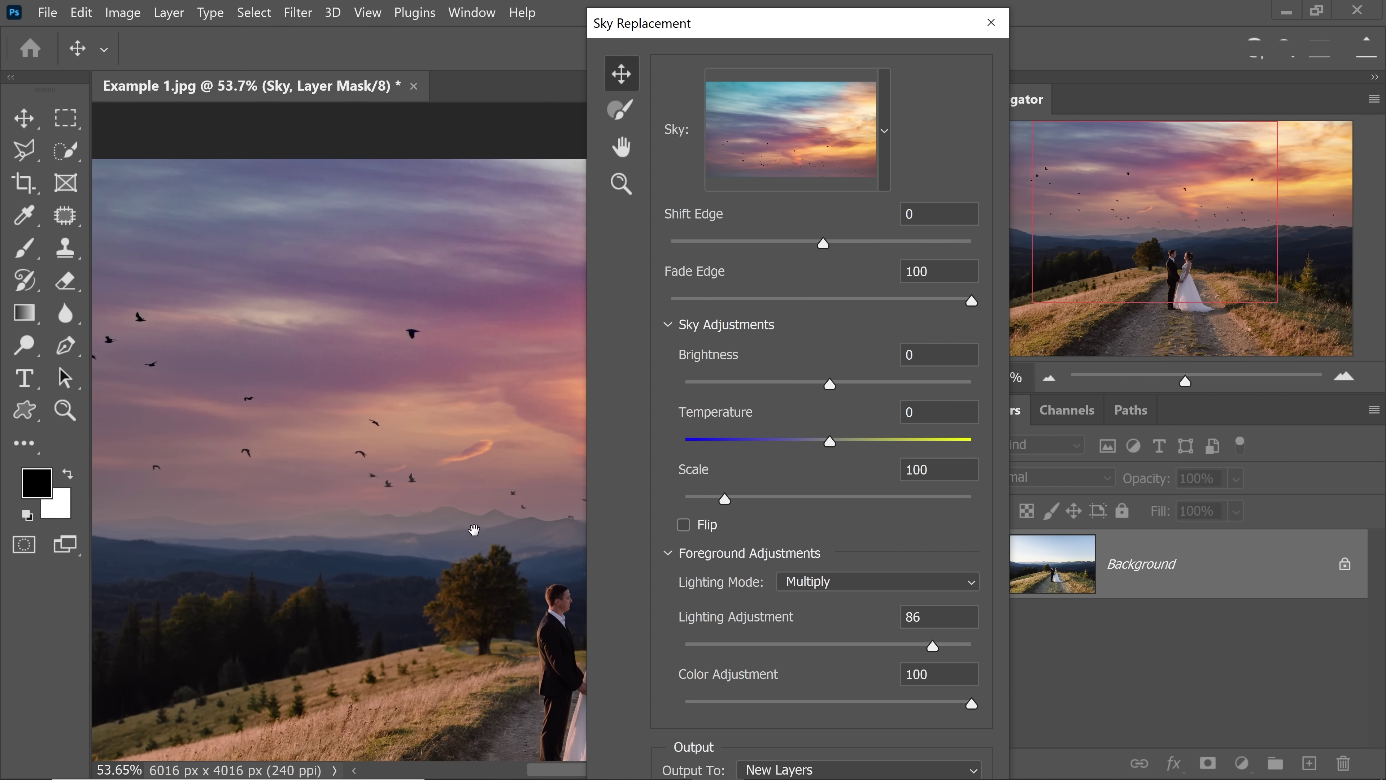
{"action": "scroll", "coordinate": [474, 530], "scroll_direction": "down", "scroll_amount": 4}
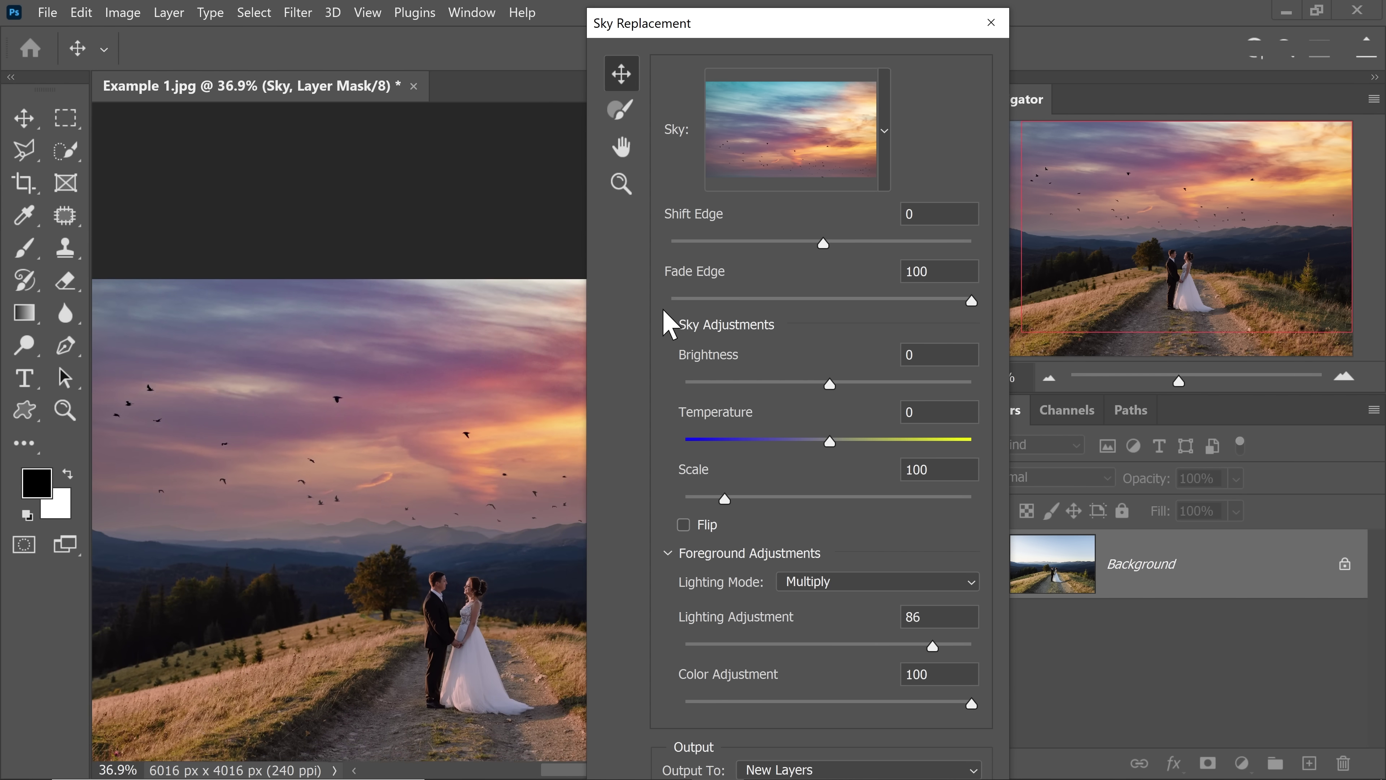
{"action": "left_click_drag", "start_coordinate": [822, 244], "coordinate": [796, 252]}
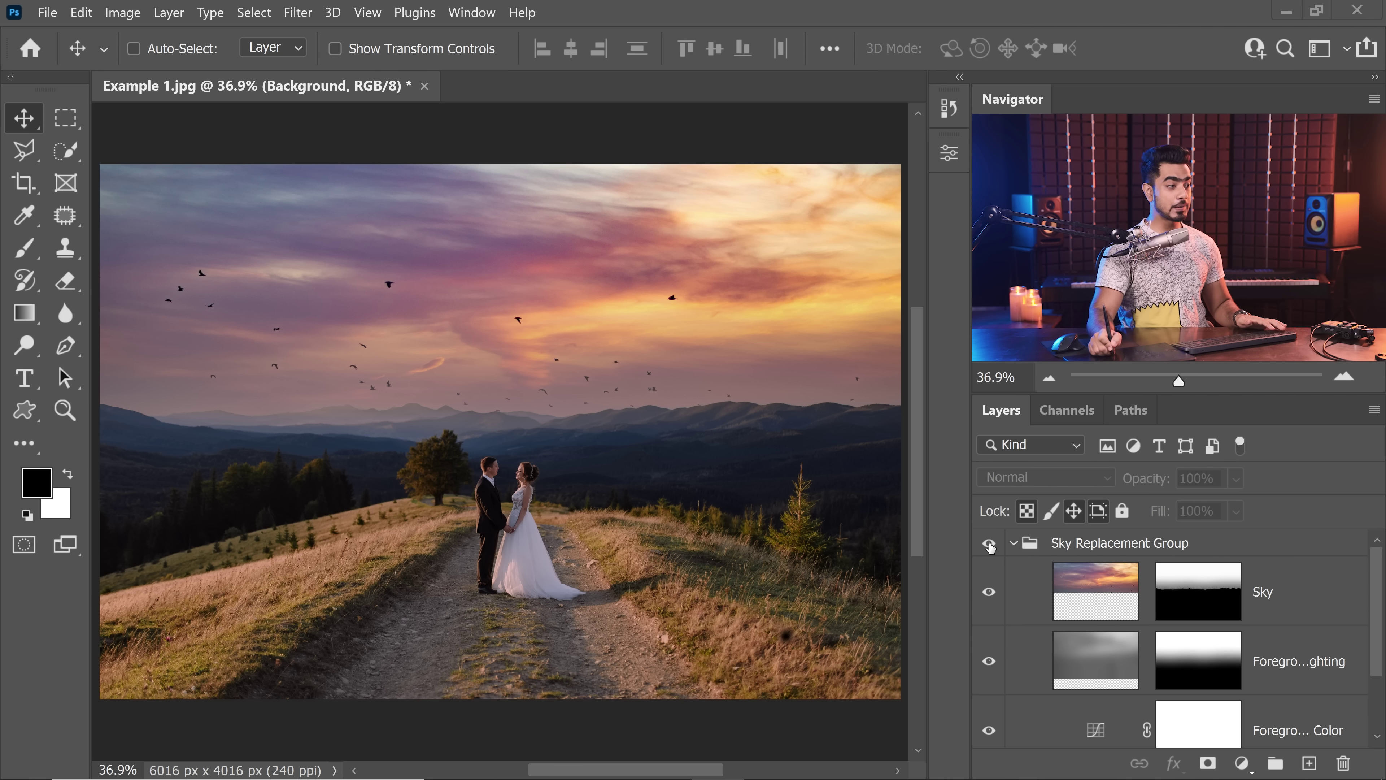
Step: Toggle the new sky off and on to compare, then select the Sky layer
{"action": "left_click", "coordinate": [990, 544]}
{"action": "left_click", "coordinate": [990, 544]}
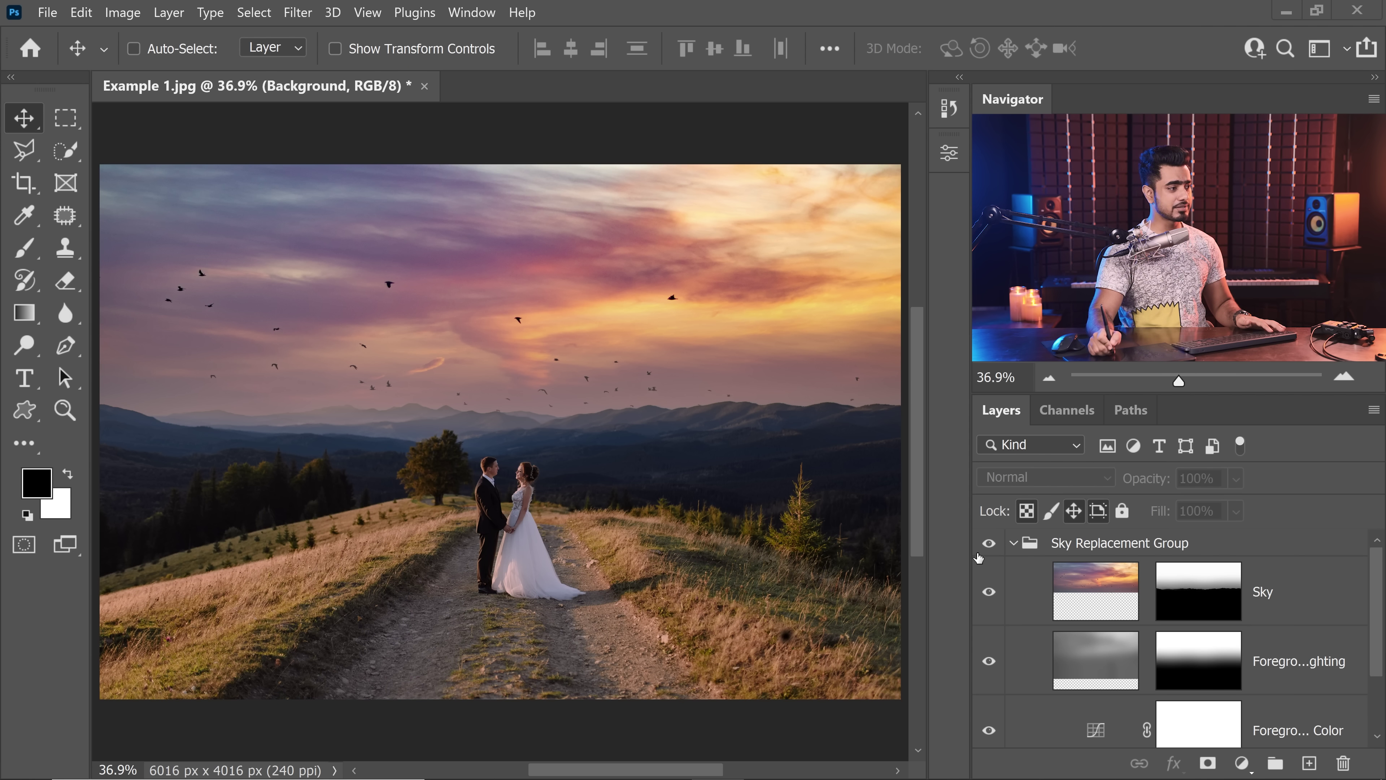
{"action": "left_click", "coordinate": [1103, 598]}
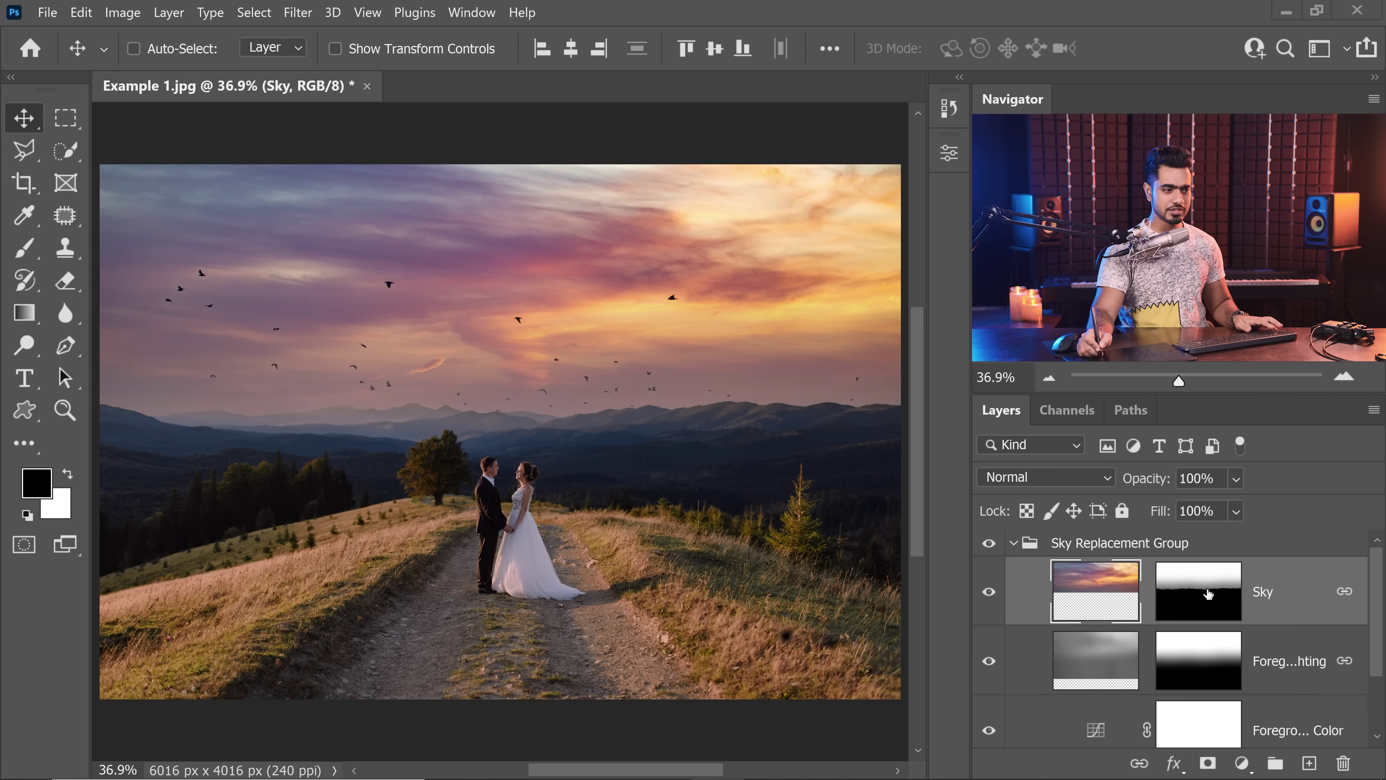
Step: With the Sky mask disabled, patch out the small birds above the horizon, then re-enable the mask
{"action": "left_click", "coordinate": [1210, 601], "text": "shift"}
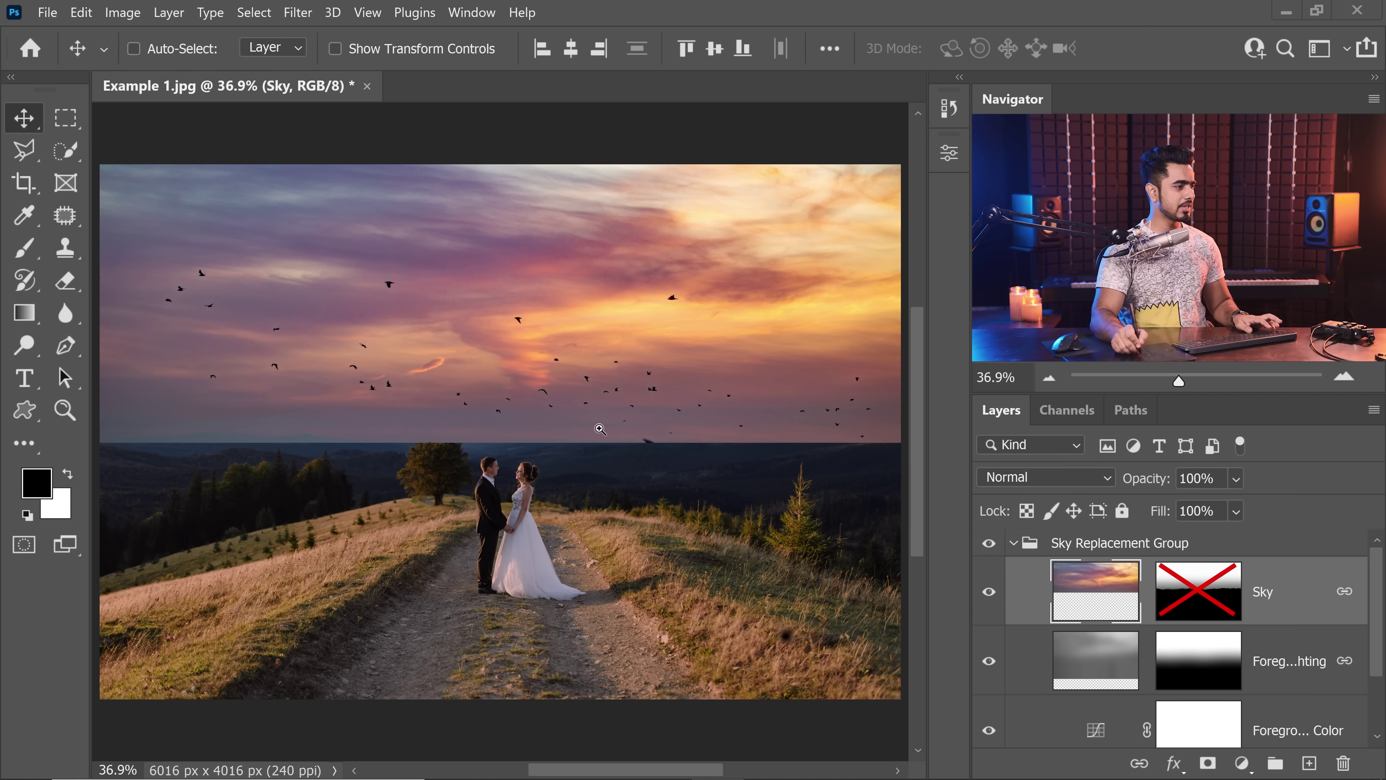
{"action": "left_click_drag", "start_coordinate": [616, 421], "coordinate": [704, 407]}
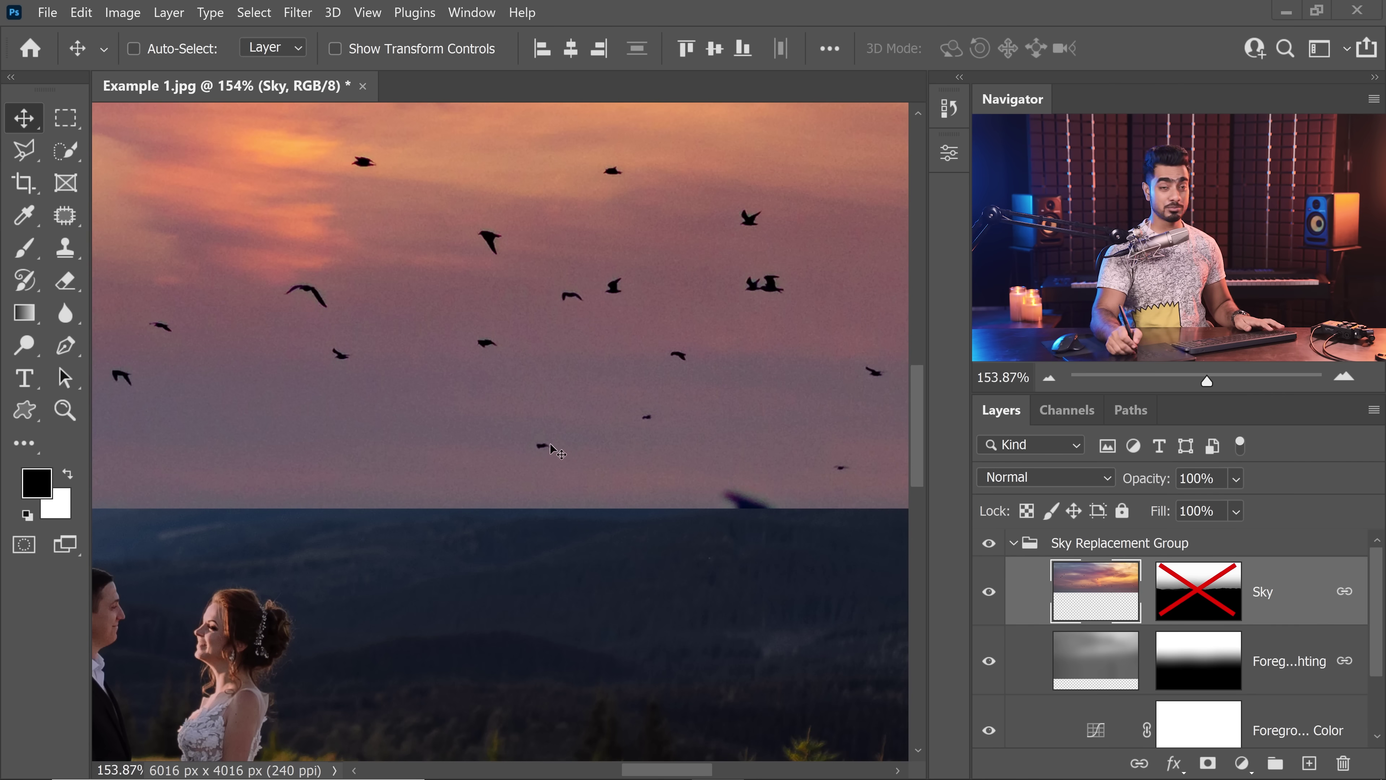
{"action": "left_click", "coordinate": [66, 217]}
{"action": "left_click_drag", "start_coordinate": [552, 445], "coordinate": [581, 421]}
{"action": "scroll", "coordinate": [687, 452], "scroll_direction": "right", "scroll_amount": 3}
{"action": "scroll", "coordinate": [687, 452], "scroll_direction": "up", "scroll_amount": 1}
{"action": "mouse_move", "coordinate": [770, 471]}
{"action": "left_mouse_down"}
{"action": "mouse_move", "coordinate": [756, 487]}
{"action": "mouse_move", "coordinate": [775, 497]}
{"action": "mouse_move", "coordinate": [825, 474]}
{"action": "mouse_move", "coordinate": [806, 494]}
{"action": "mouse_move", "coordinate": [811, 453]}
{"action": "left_mouse_up"}
{"action": "scroll", "coordinate": [597, 473], "scroll_direction": "right", "scroll_amount": 10}
{"action": "scroll", "coordinate": [597, 474], "scroll_direction": "up", "scroll_amount": 2}
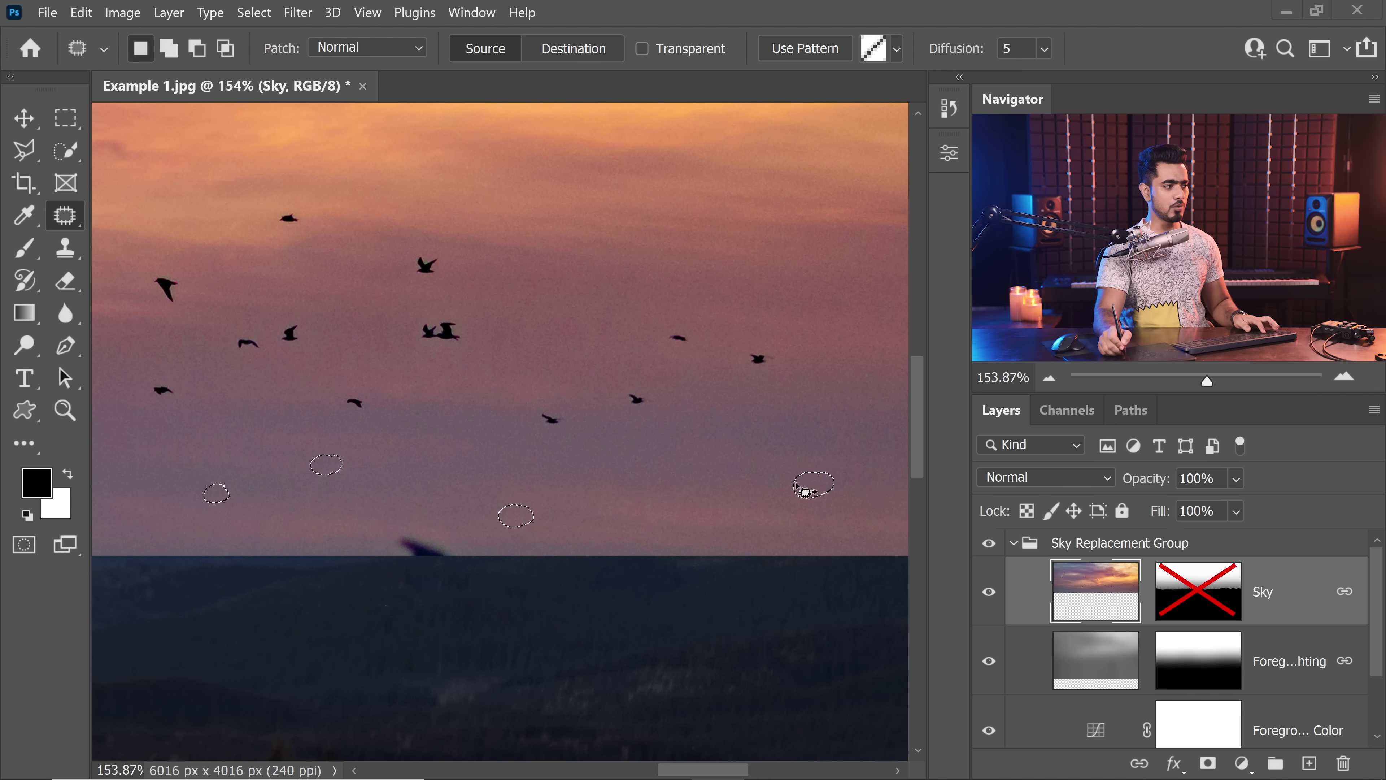
{"action": "key", "text": "ctrl+d"}
{"action": "scroll", "coordinate": [677, 491], "scroll_direction": "down", "scroll_amount": 5}
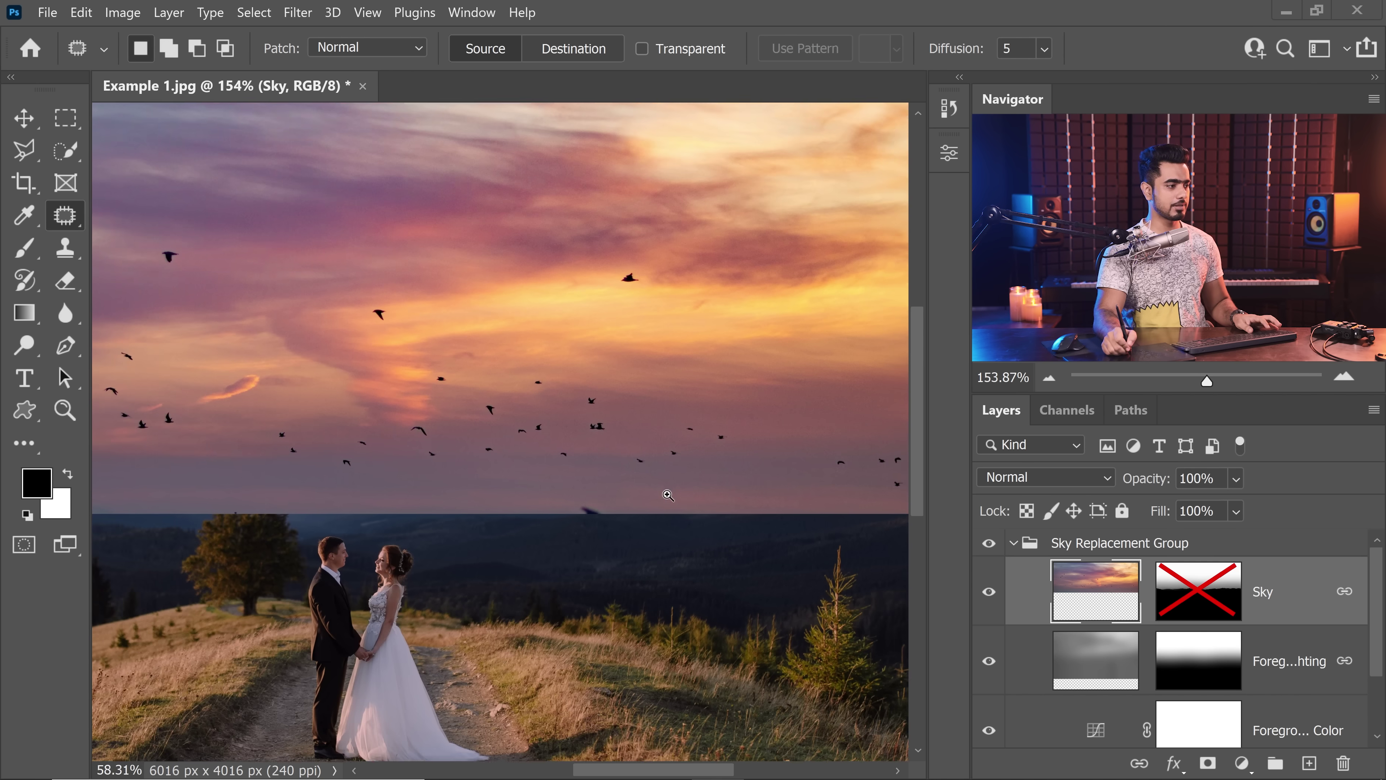
{"action": "left_click", "coordinate": [1197, 600], "text": "shift"}
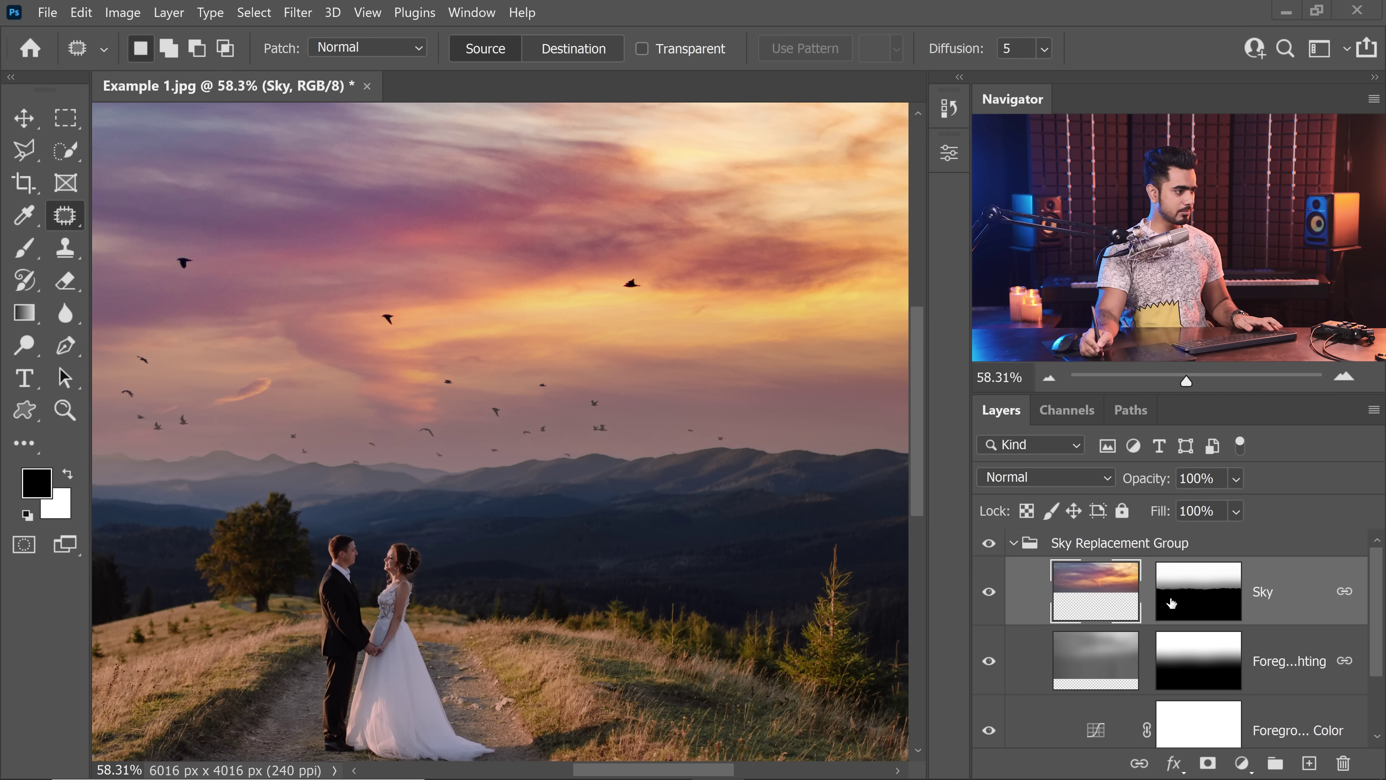
Step: Patch away the bird over the mountain ridge, re-enable the mask and fit the photo to the window
{"action": "left_click_drag", "start_coordinate": [356, 459], "coordinate": [458, 497]}
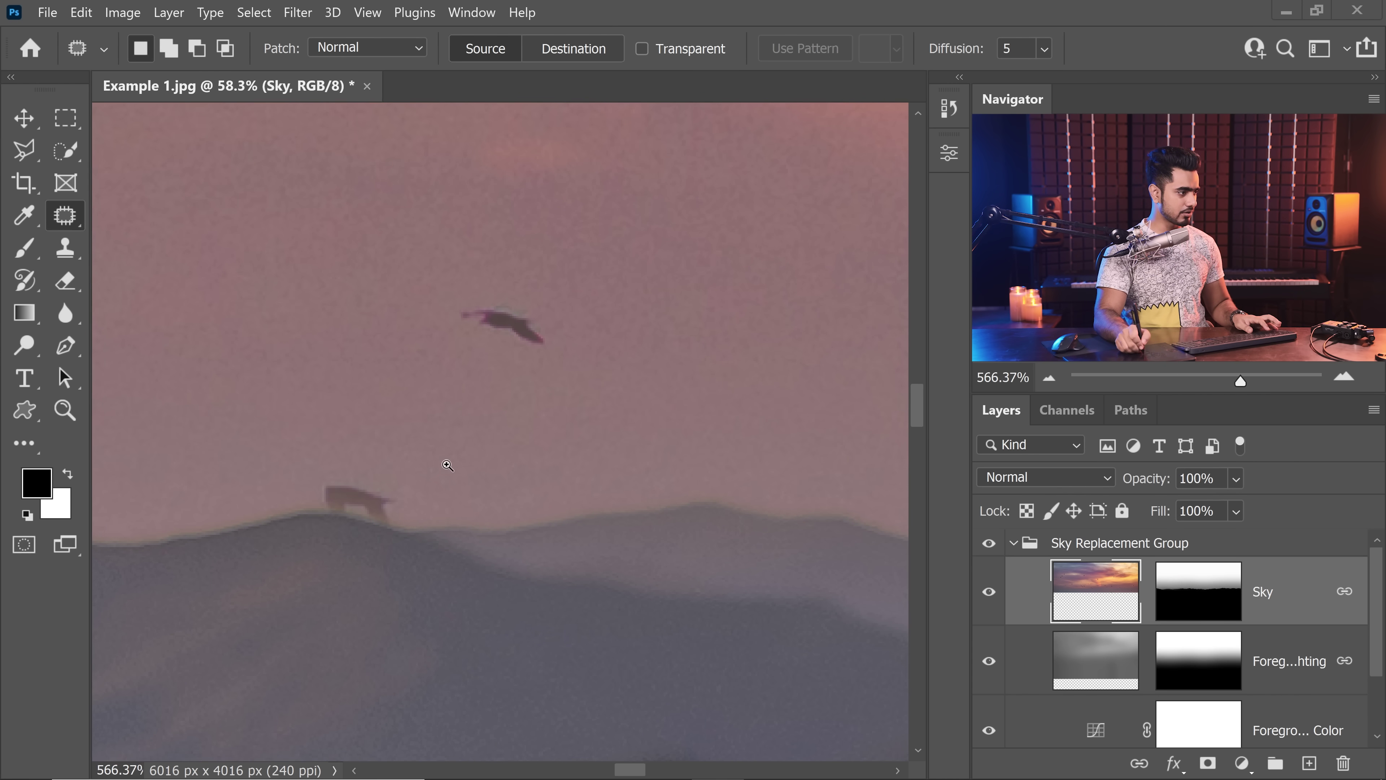
{"action": "left_click", "coordinate": [1187, 601], "text": "shift"}
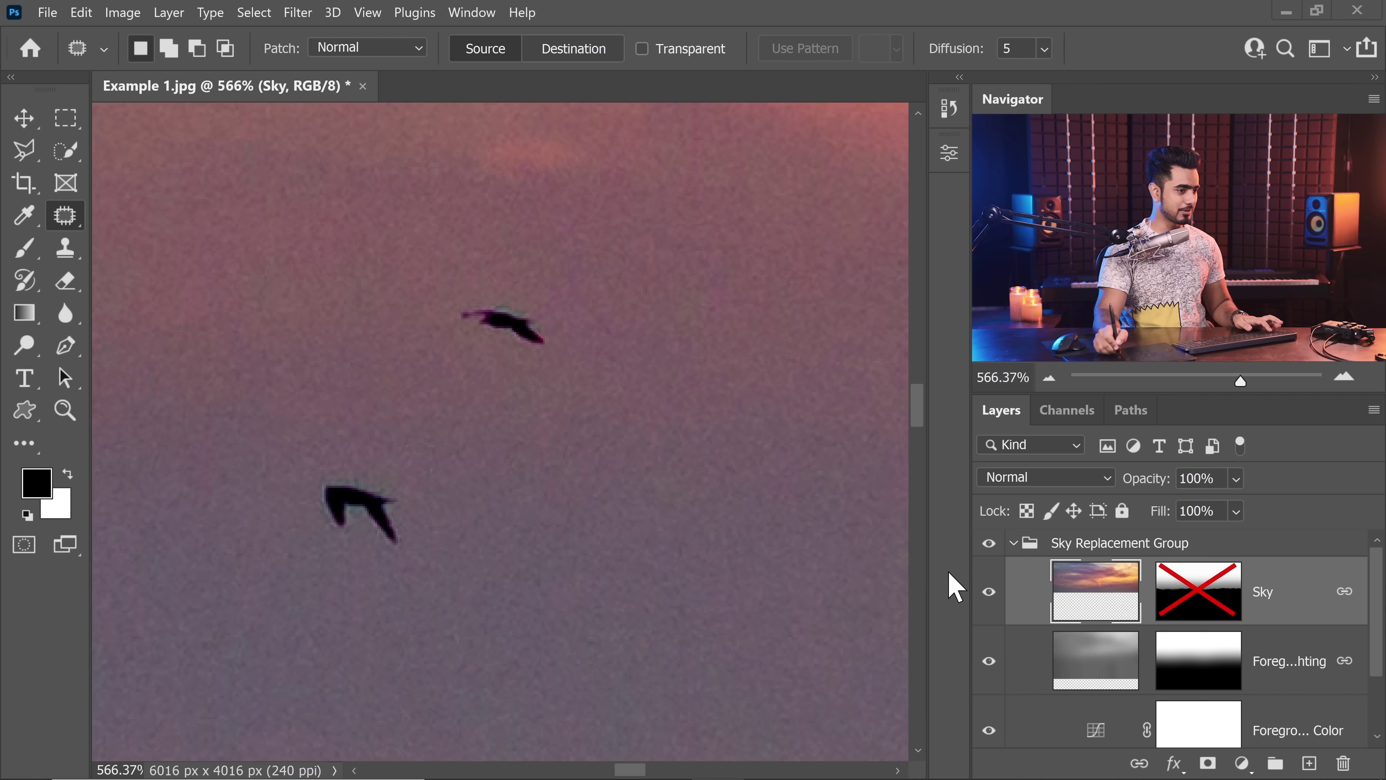
{"action": "mouse_move", "coordinate": [383, 475]}
{"action": "left_mouse_down"}
{"action": "mouse_move", "coordinate": [305, 474]}
{"action": "mouse_move", "coordinate": [382, 476]}
{"action": "mouse_move", "coordinate": [439, 409]}
{"action": "mouse_move", "coordinate": [391, 420]}
{"action": "left_mouse_up"}
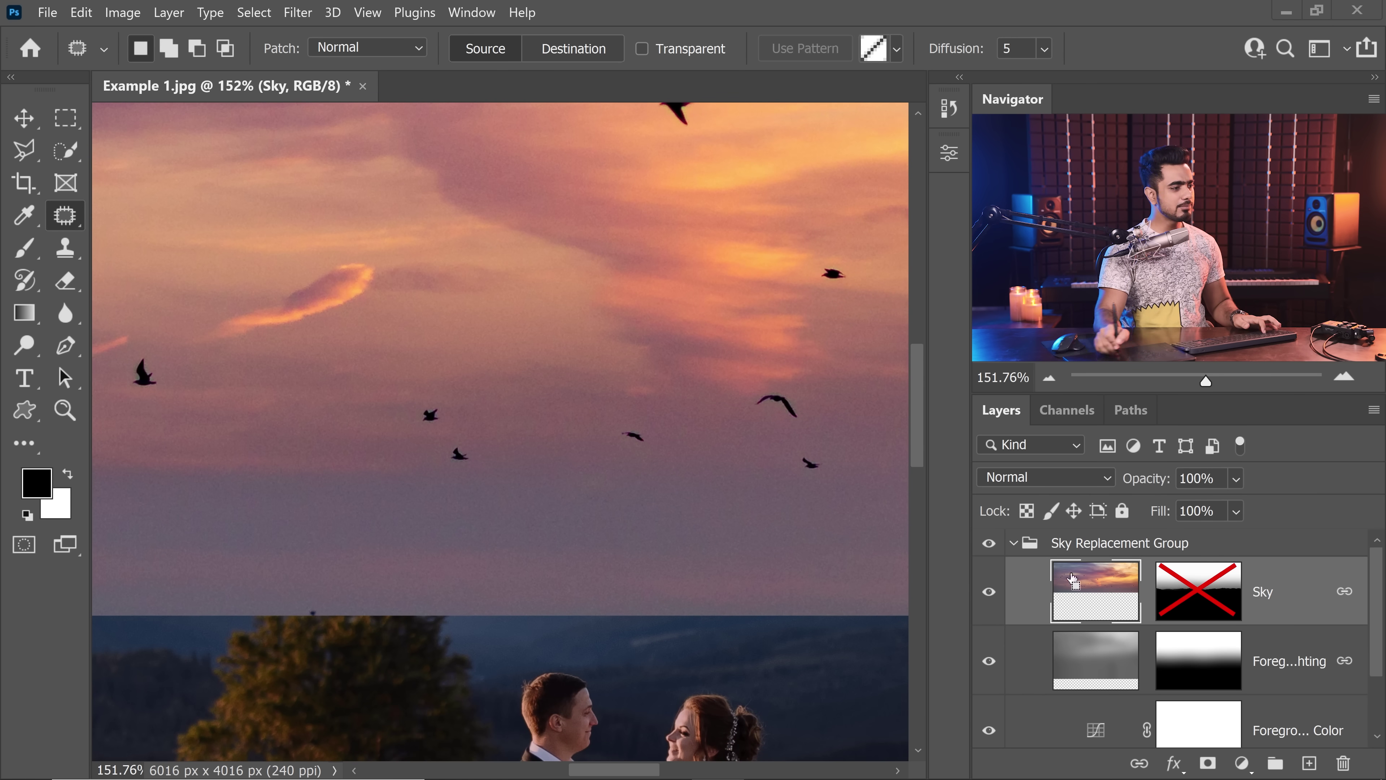
{"action": "key", "text": "ctrl+d"}
{"action": "left_click", "coordinate": [1199, 591], "text": "shift"}
{"action": "key", "text": "ctrl+0"}
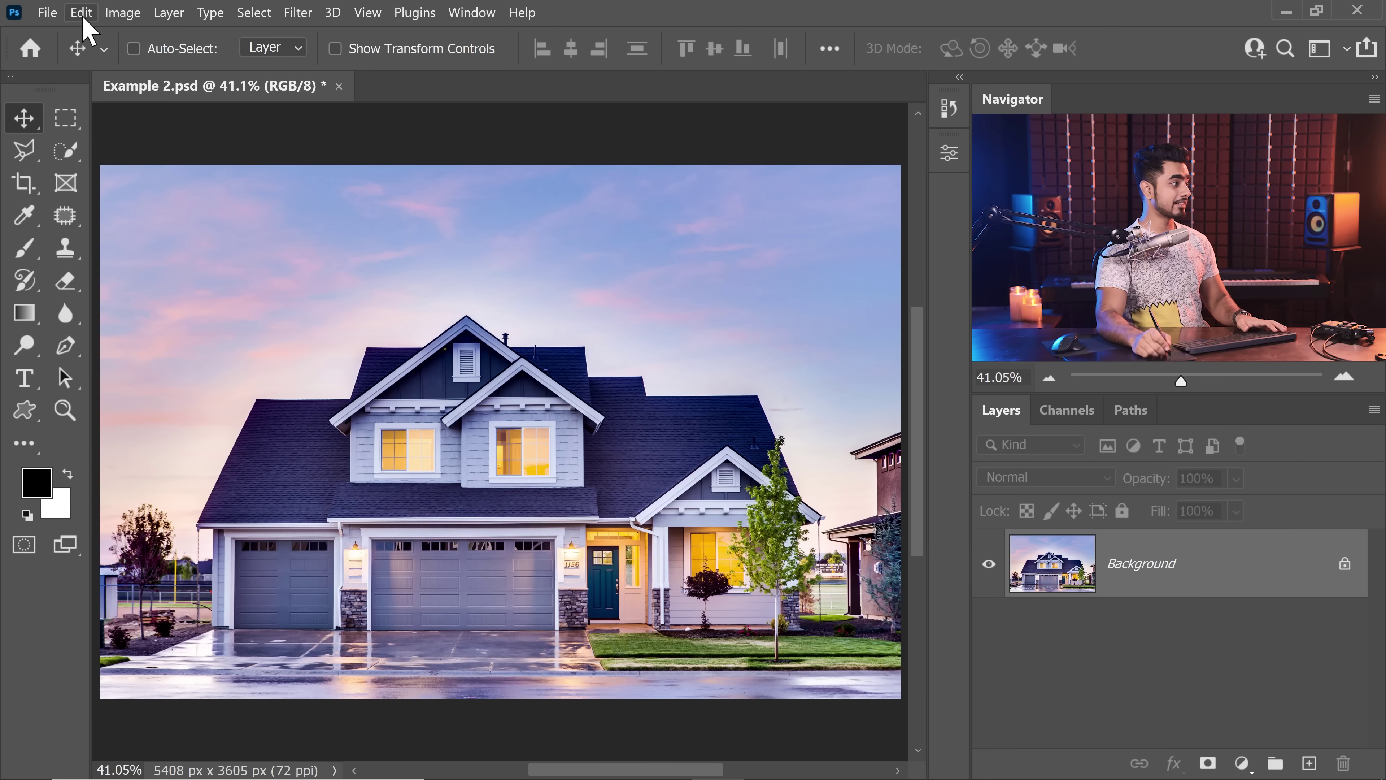
{"action": "left_click", "coordinate": [82, 13]}
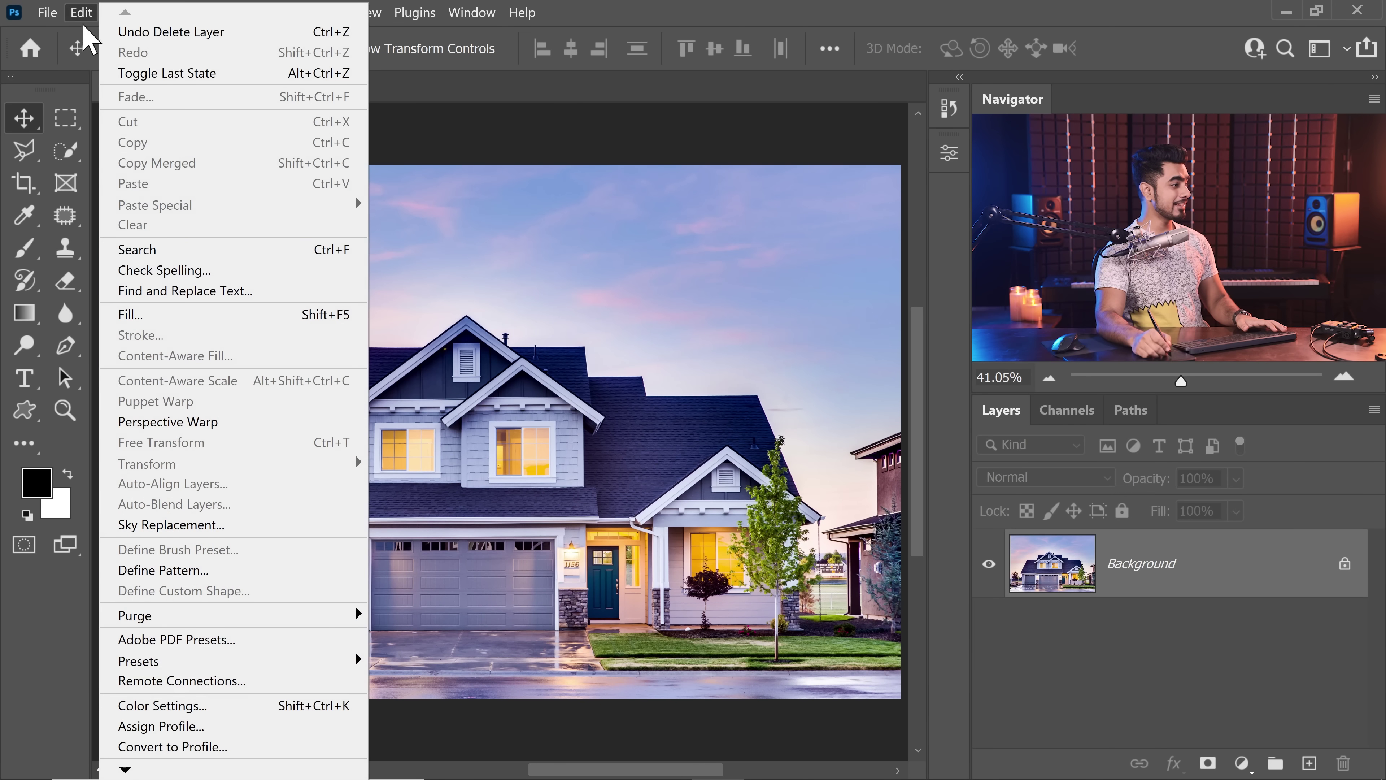
Step: Start Sky Replacement on the blue house photo and choose the orange sunset-over-sea sky
{"action": "left_click", "coordinate": [170, 525]}
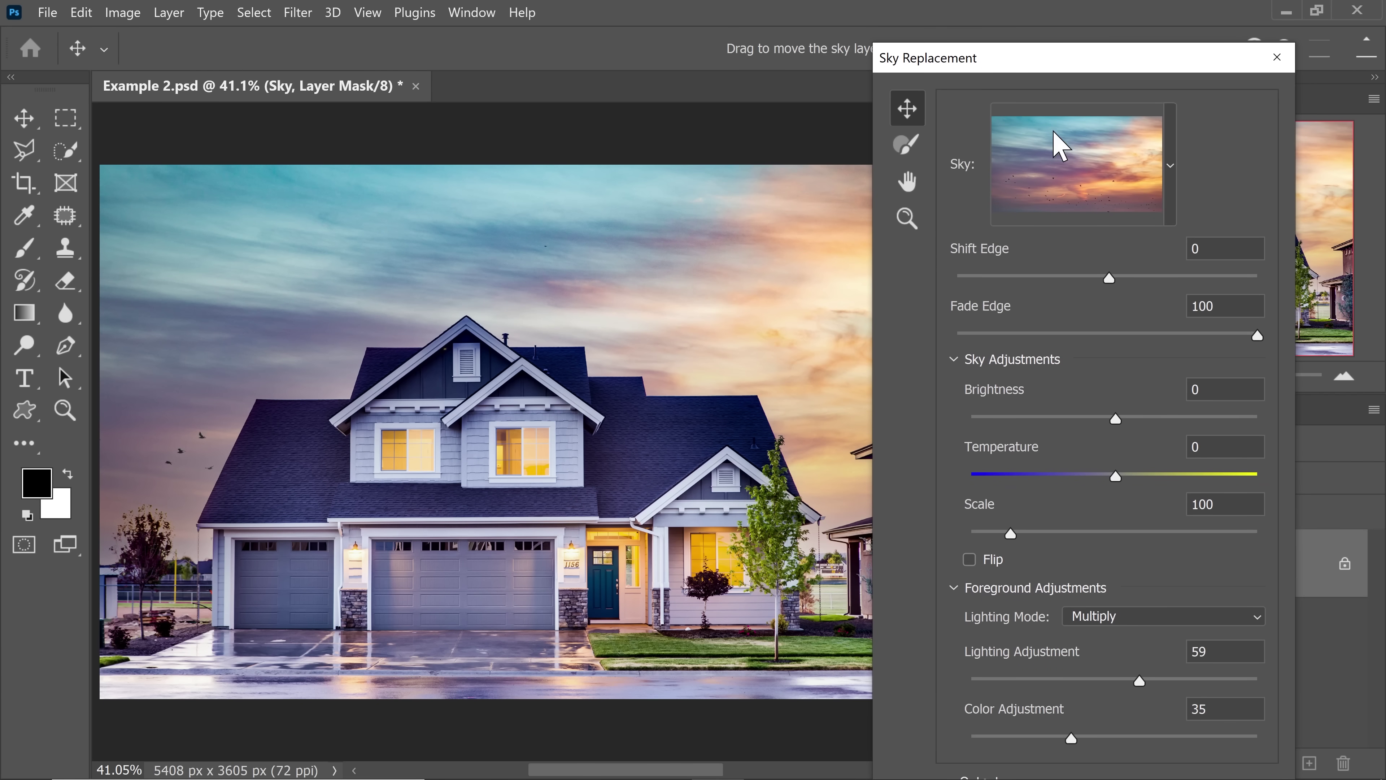
{"action": "left_click", "coordinate": [1172, 188]}
{"action": "left_click_drag", "start_coordinate": [1192, 377], "coordinate": [1193, 423]}
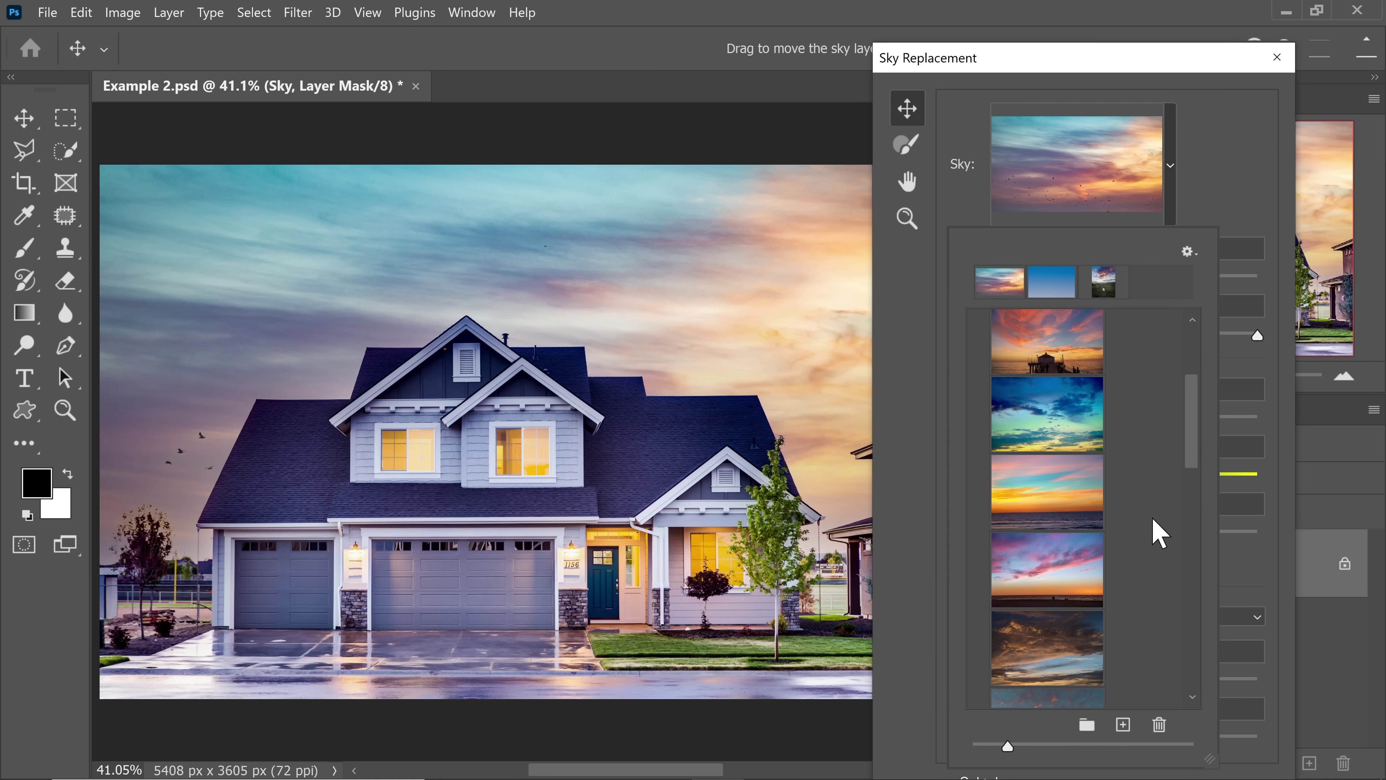
{"action": "left_click_drag", "start_coordinate": [1195, 434], "coordinate": [1198, 447]}
{"action": "scroll", "coordinate": [1176, 432], "scroll_direction": "down", "scroll_amount": 1}
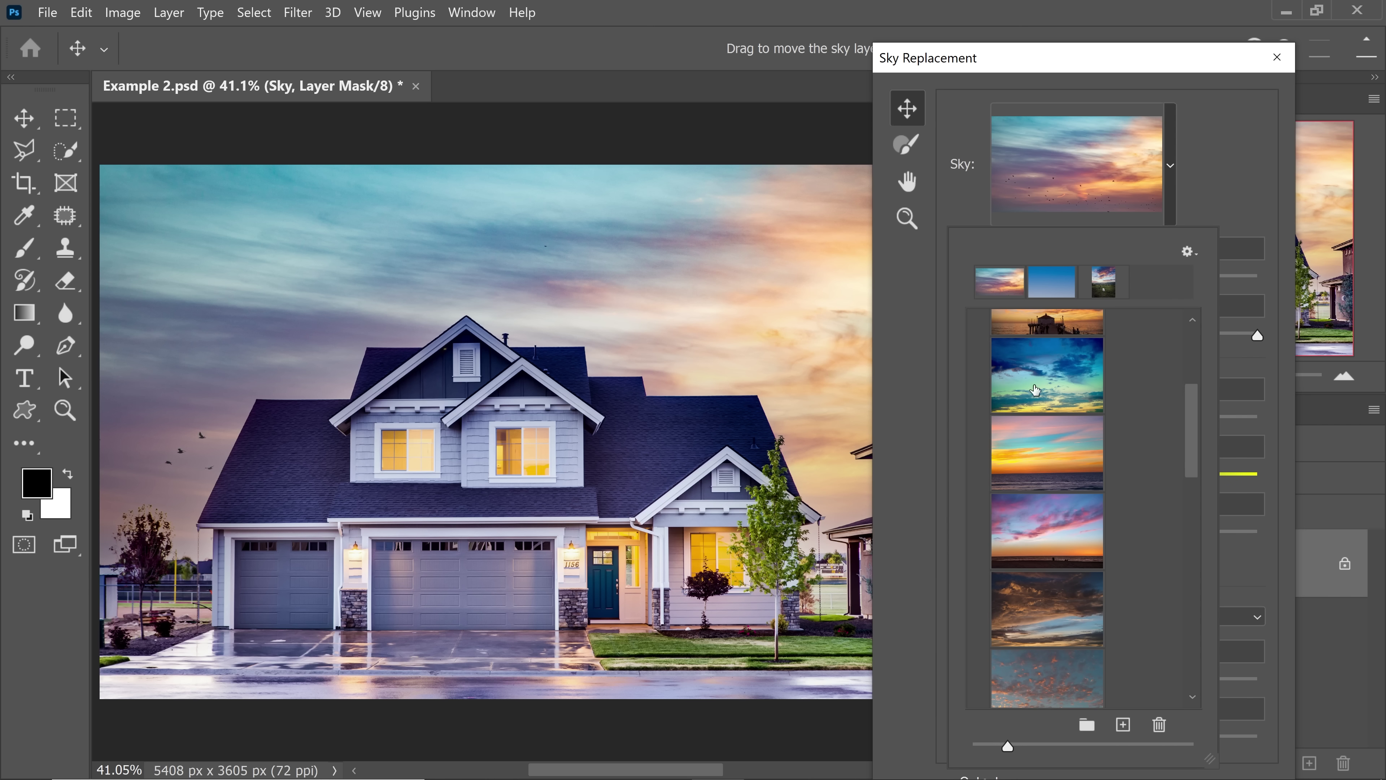
{"action": "left_click", "coordinate": [1054, 464]}
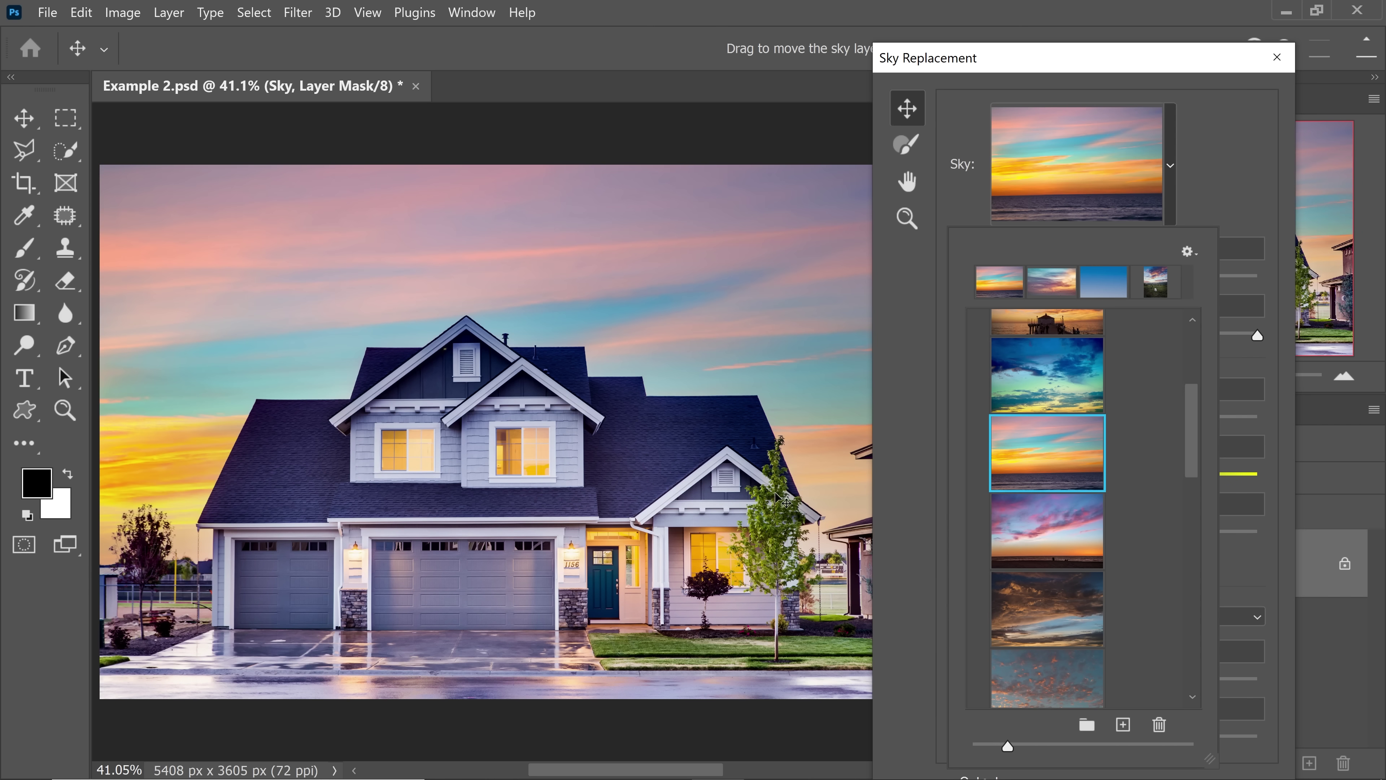
{"action": "left_click", "coordinate": [1190, 183]}
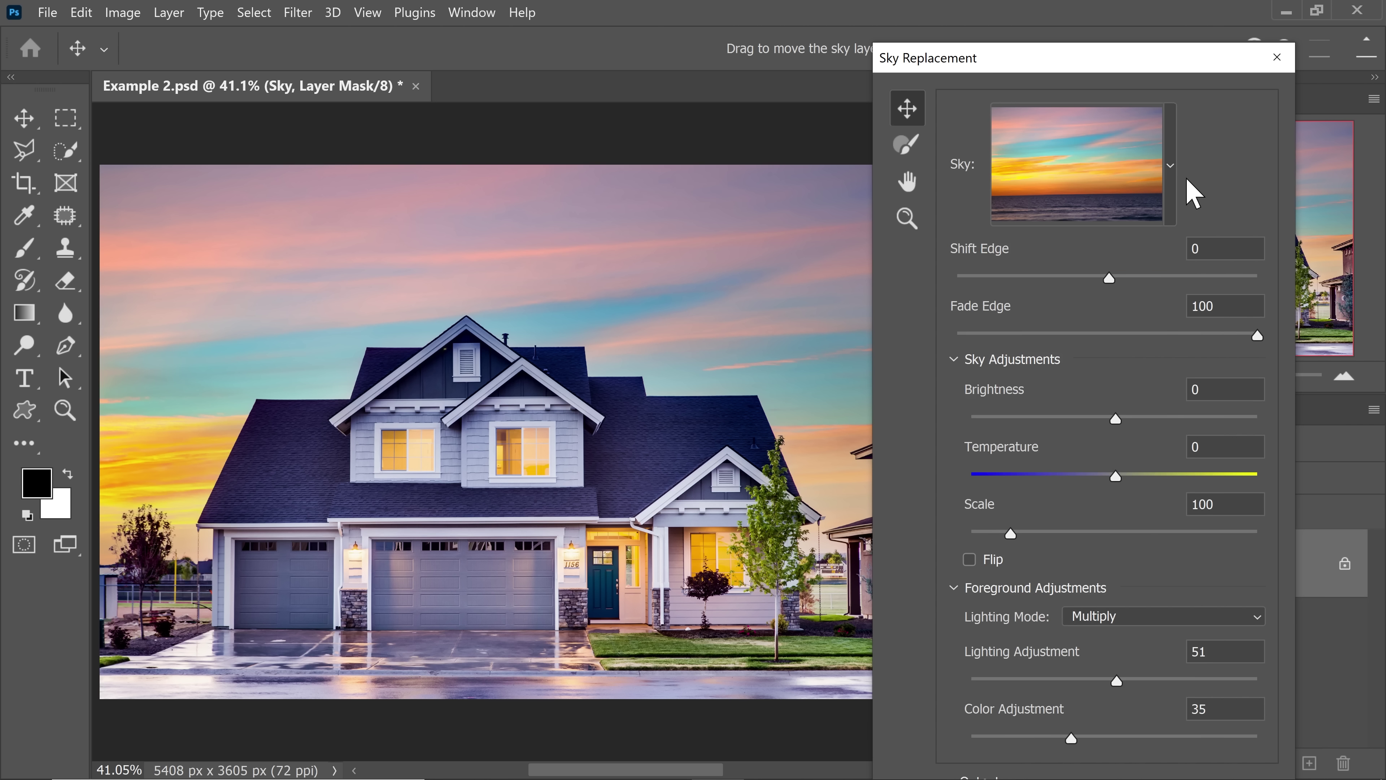
Step: Set Color Adjustment 100, Lighting Adjustment 26 and Fade Edge 26, then commit the replacement
{"action": "left_click_drag", "start_coordinate": [1072, 738], "coordinate": [1238, 741]}
{"action": "left_click_drag", "start_coordinate": [1117, 683], "coordinate": [1046, 687]}
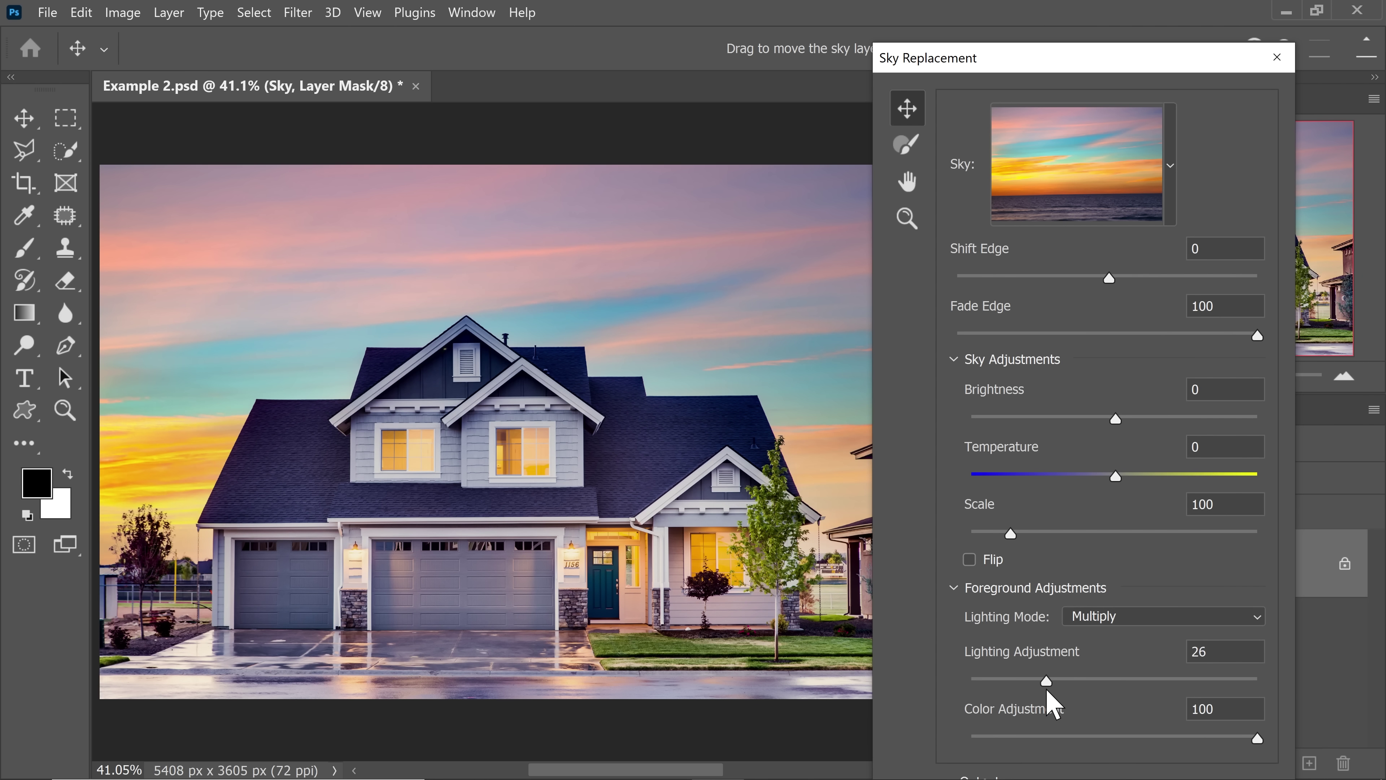
{"action": "left_click_drag", "start_coordinate": [1257, 336], "coordinate": [1035, 335]}
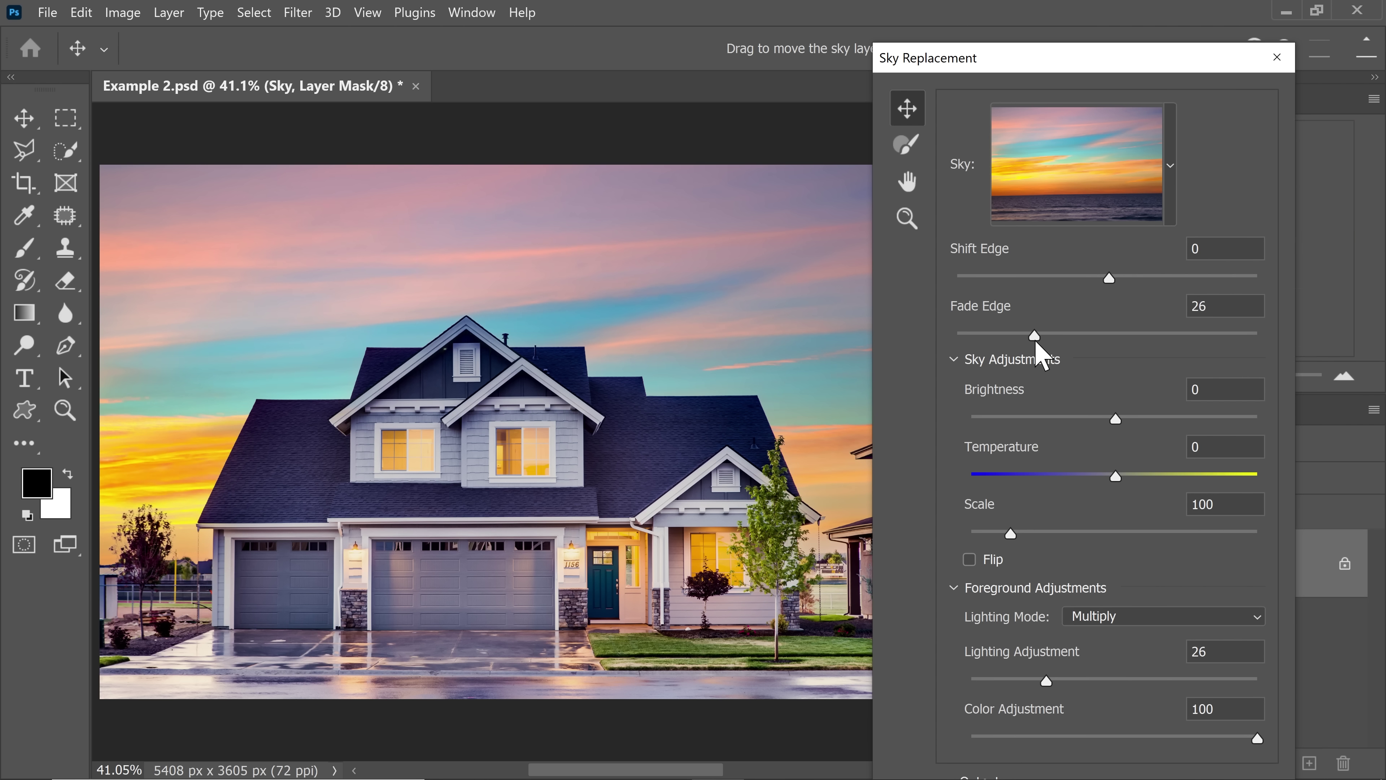
{"action": "key", "text": "Return"}
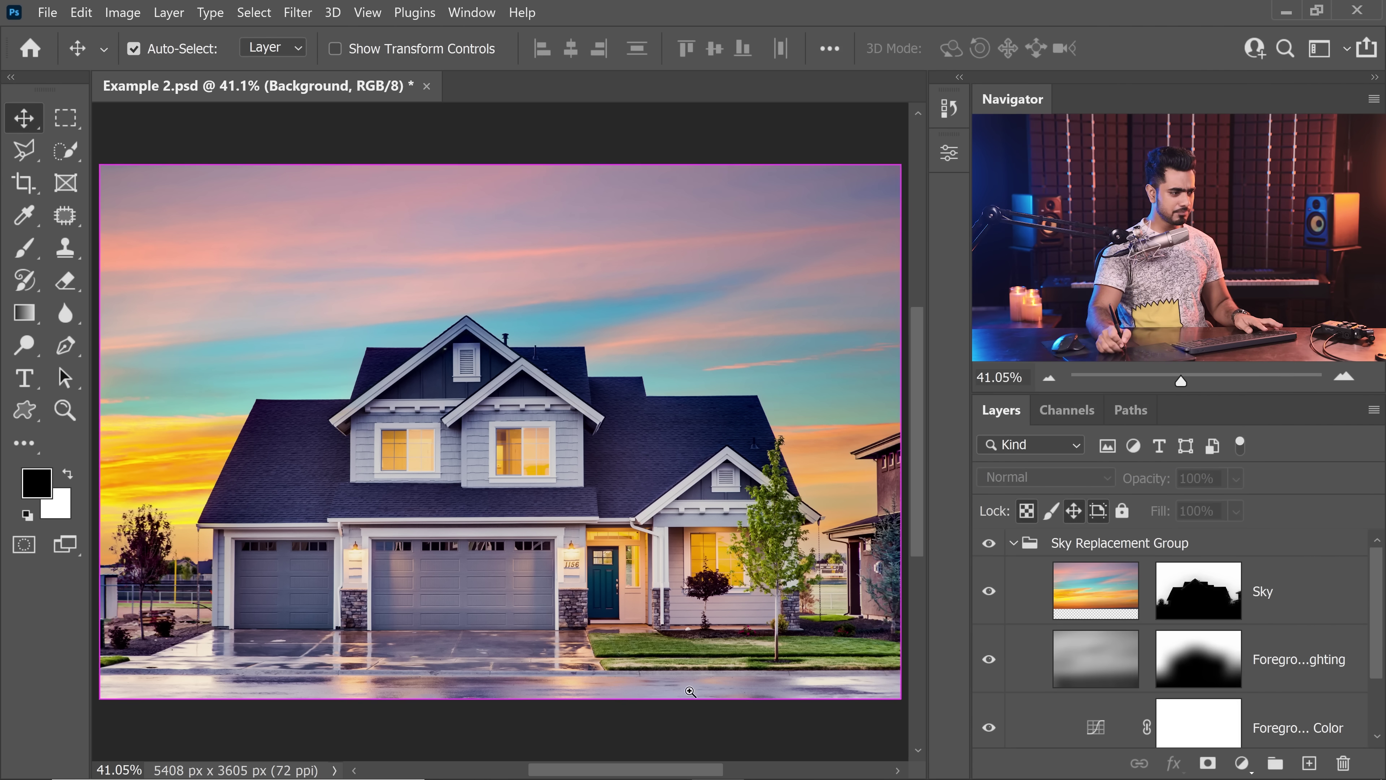
{"action": "scroll", "coordinate": [704, 705], "scroll_direction": "up", "scroll_amount": 5}
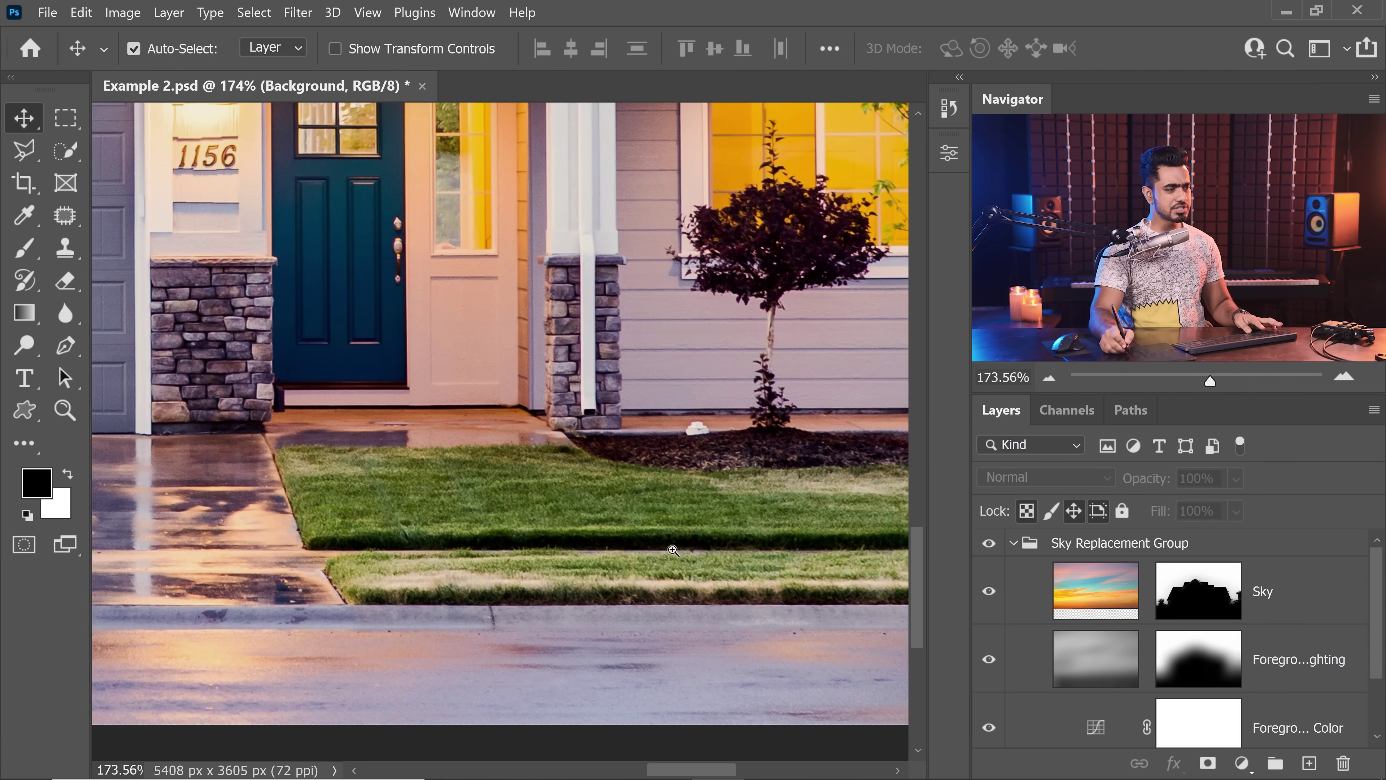
Step: Collapse the Sky Replacement Group so the Background layer shows beneath it
{"action": "scroll", "coordinate": [572, 650], "scroll_direction": "down", "scroll_amount": 5}
{"action": "scroll", "coordinate": [636, 529], "scroll_direction": "down", "scroll_amount": 1}
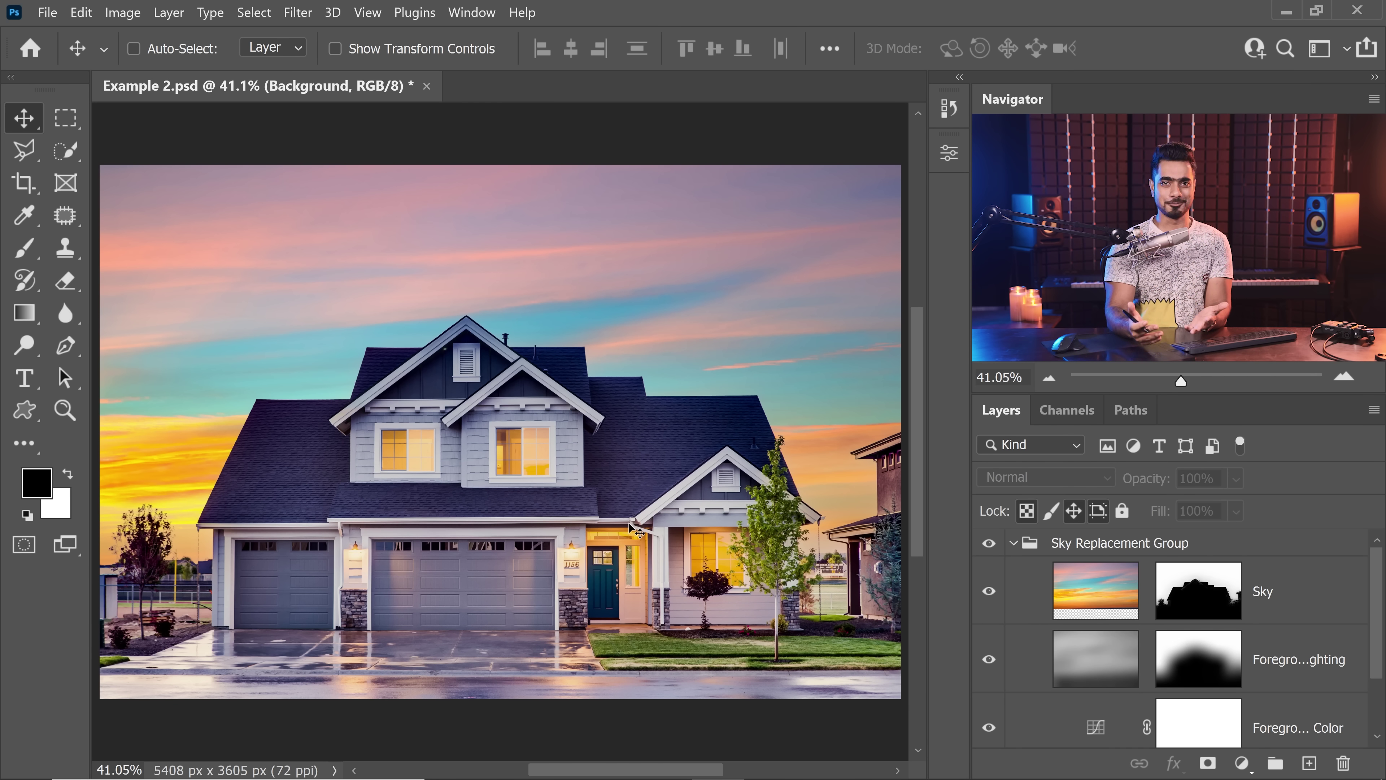
{"action": "left_click", "coordinate": [1015, 544]}
{"action": "left_click", "coordinate": [1244, 764]}
Step: Add a Curves adjustment, pulling the Blue curve down in the midtones and Green slightly
{"action": "left_click", "coordinate": [1217, 493]}
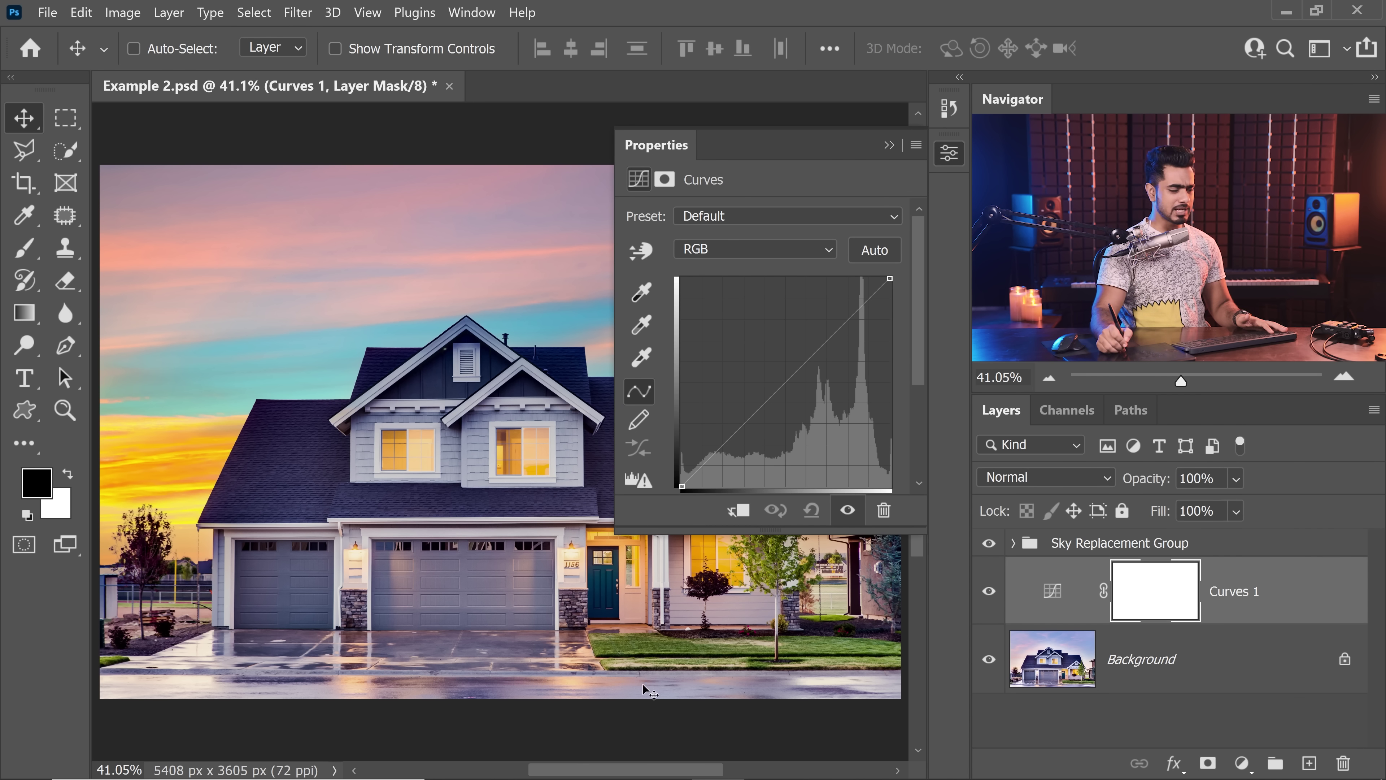
{"action": "left_click", "coordinate": [770, 255]}
{"action": "left_click", "coordinate": [773, 322]}
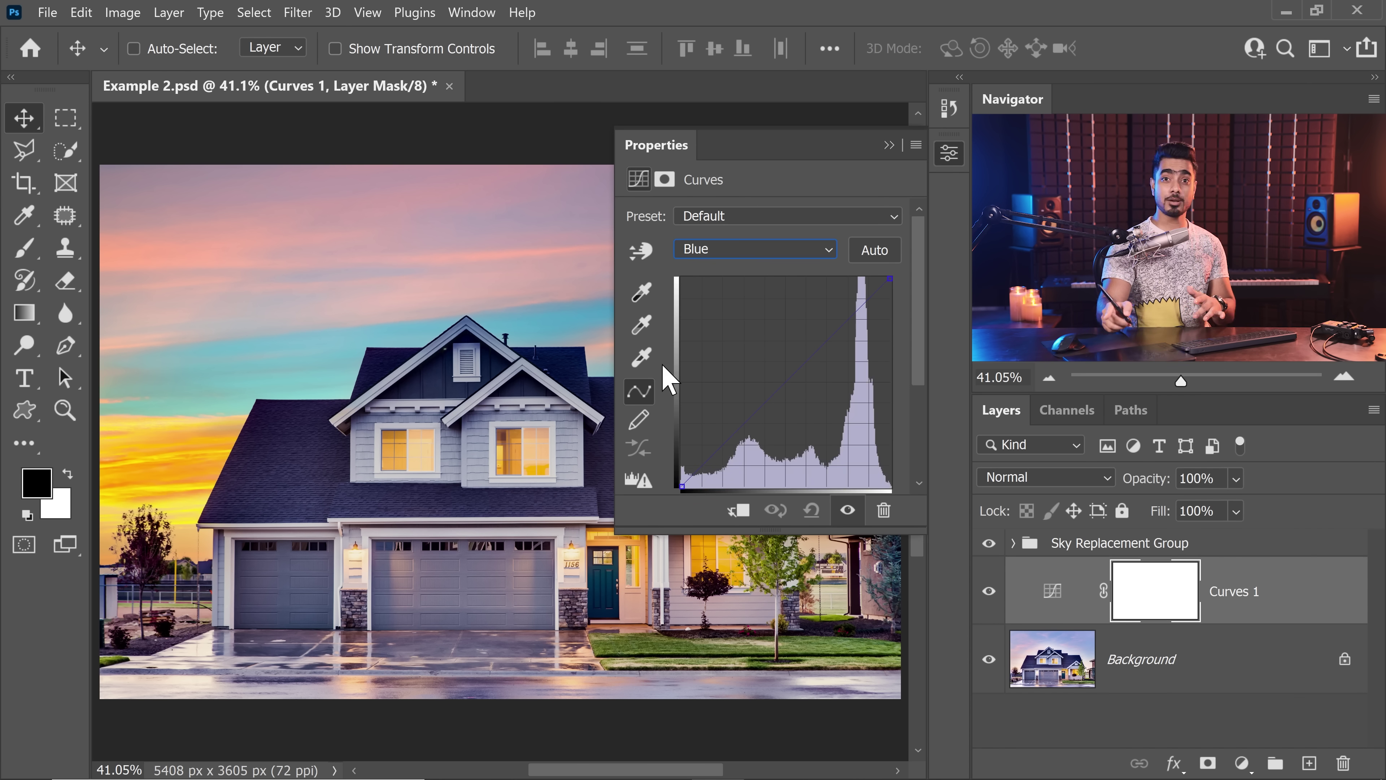
{"action": "left_click_drag", "start_coordinate": [789, 378], "coordinate": [816, 405]}
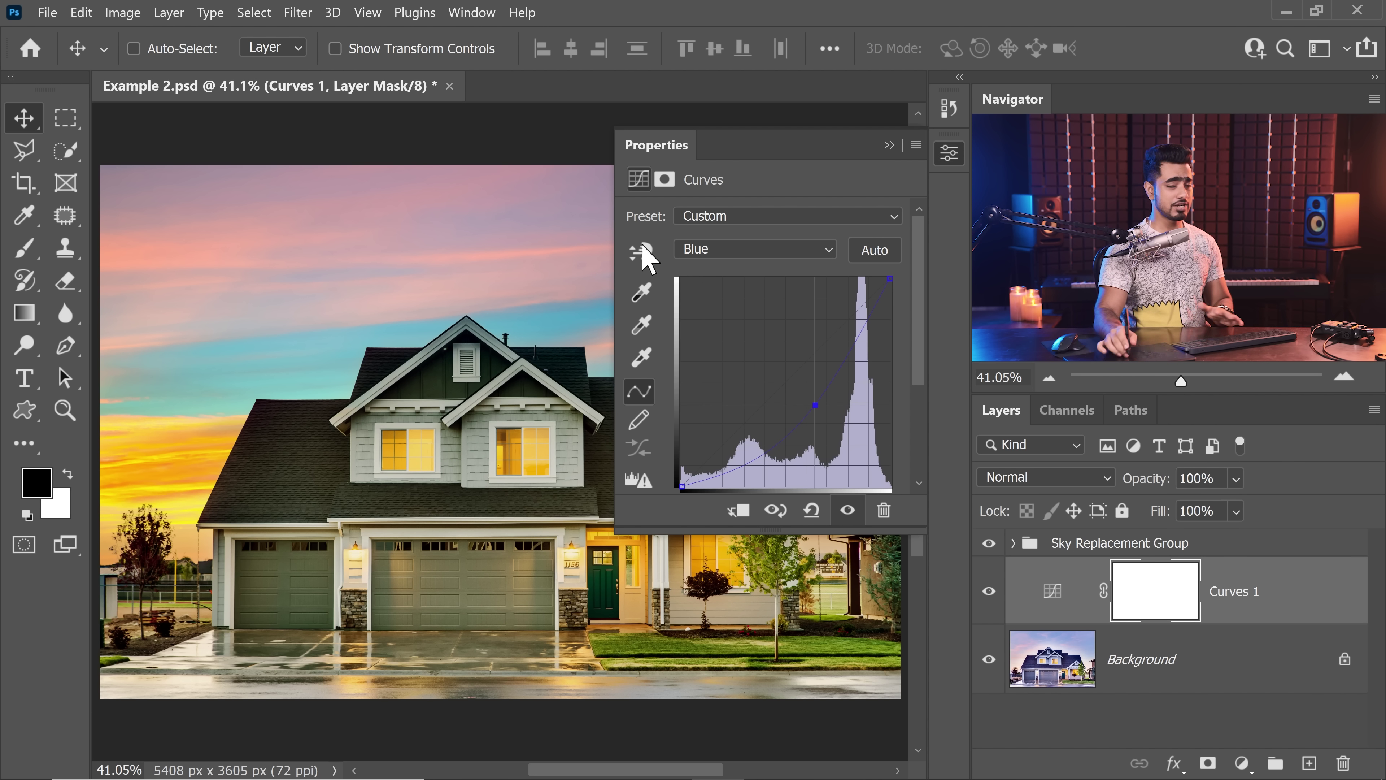
{"action": "left_click", "coordinate": [747, 250]}
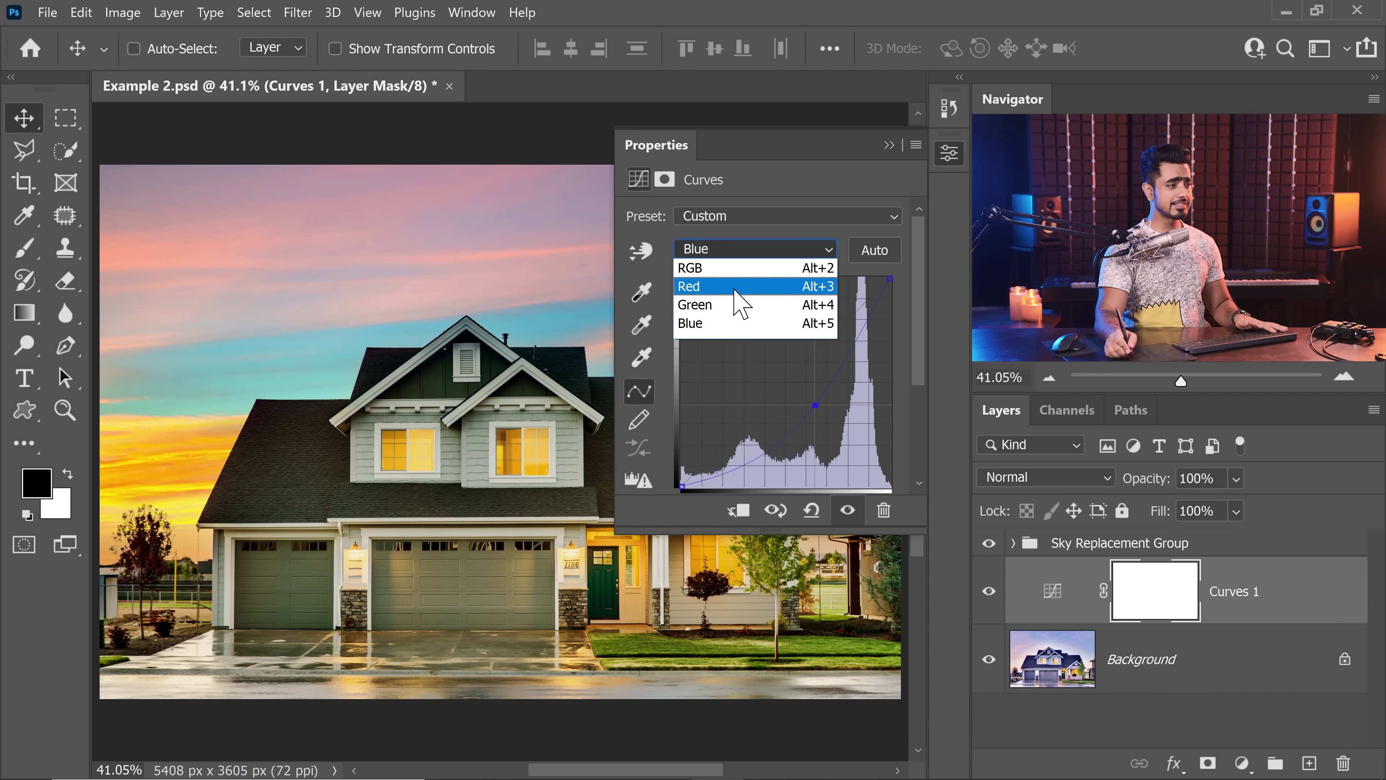
{"action": "left_click", "coordinate": [739, 306]}
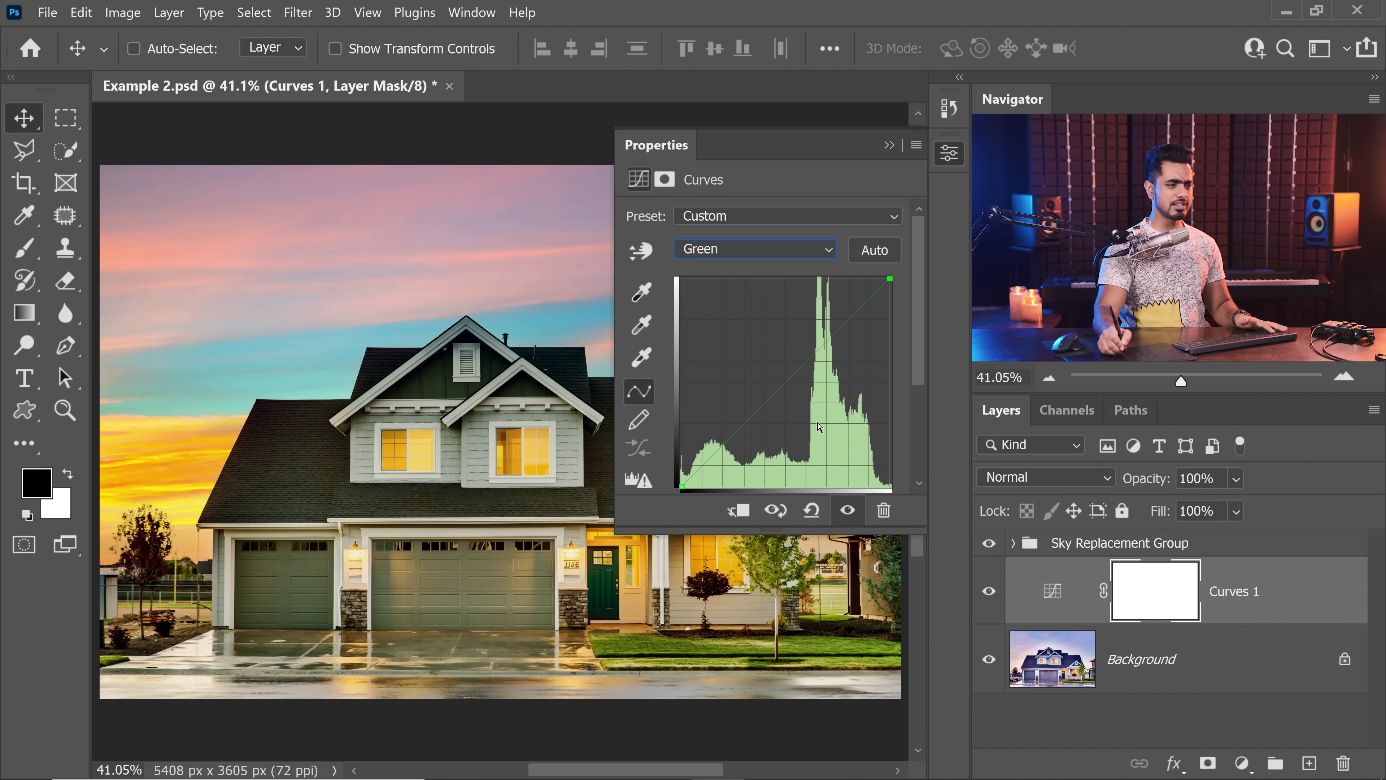
{"action": "left_click_drag", "start_coordinate": [788, 381], "coordinate": [794, 389]}
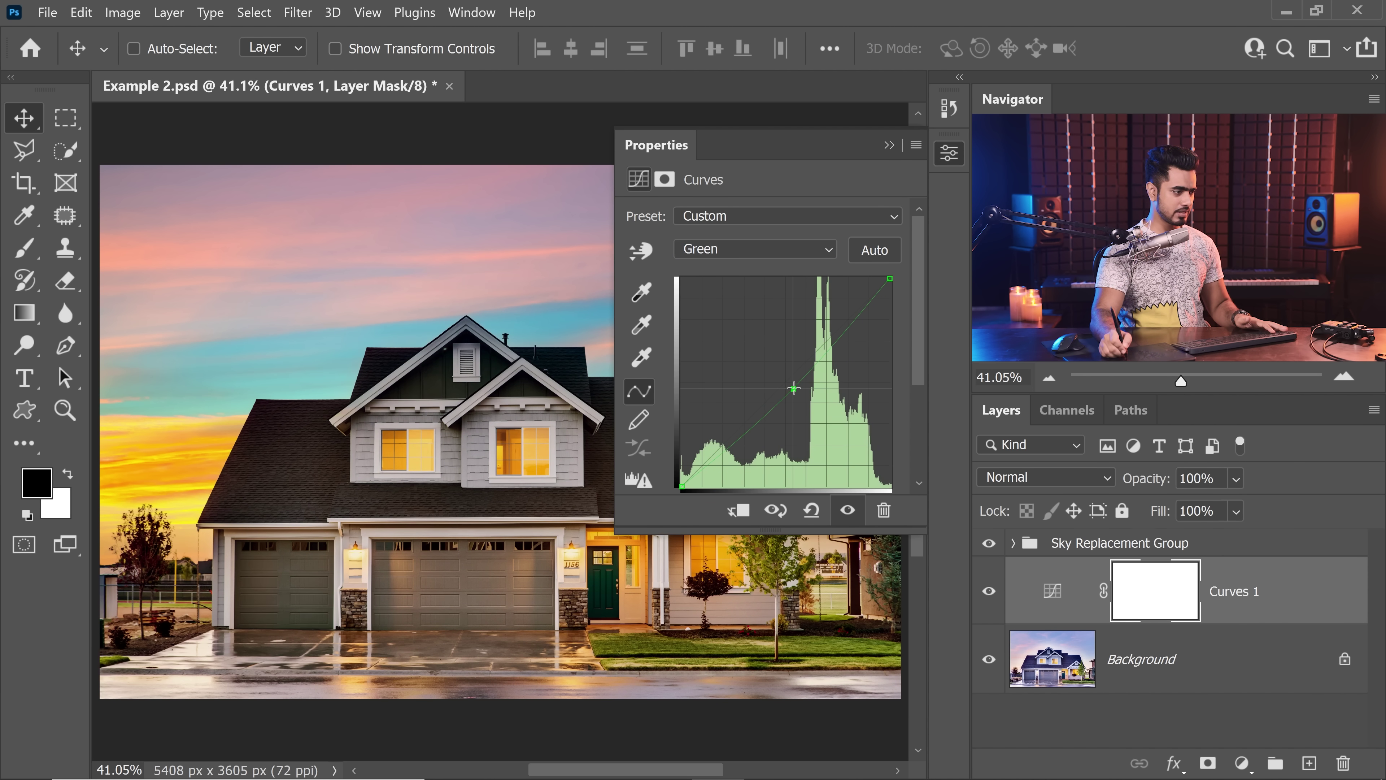
Step: Check the Red channel, lower the Blue curve a little more, then close the Curves properties
{"action": "left_click", "coordinate": [762, 250]}
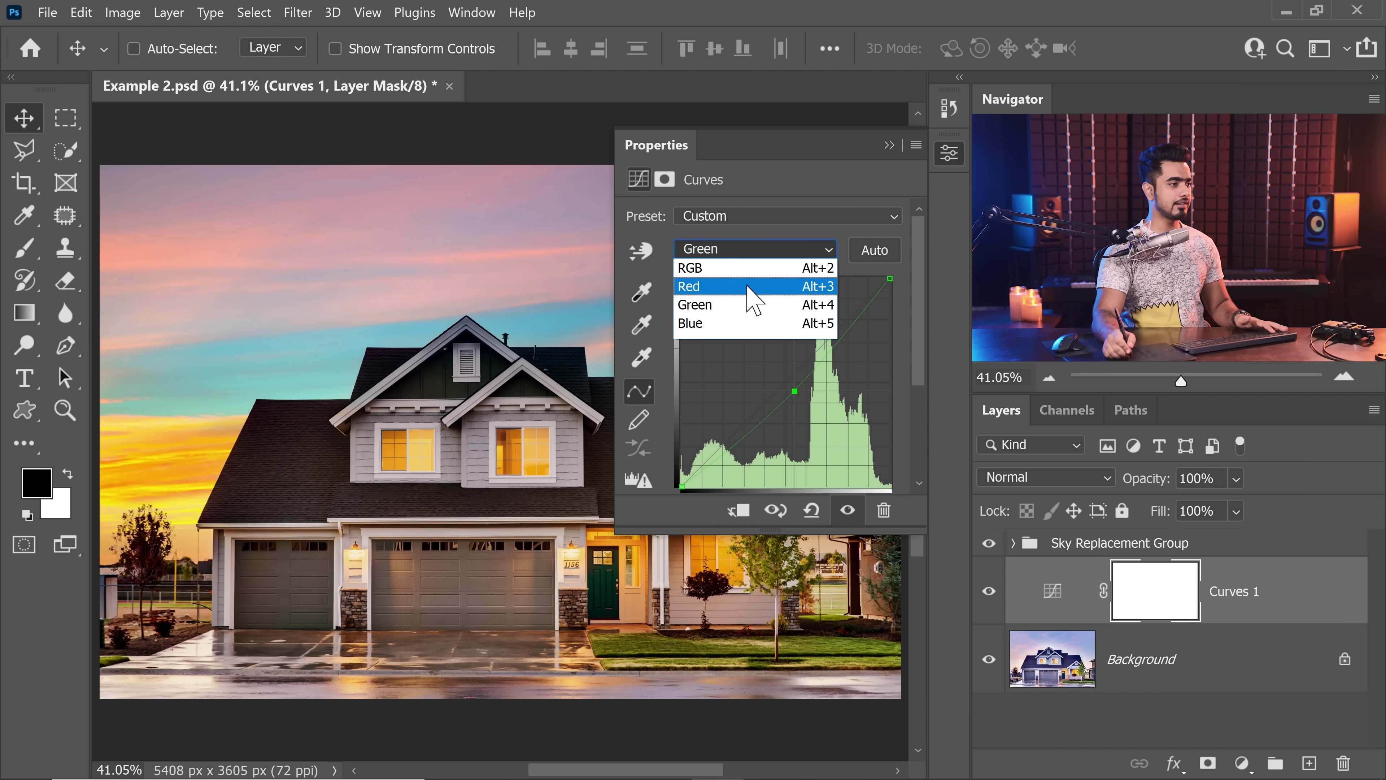
{"action": "left_click", "coordinate": [752, 284]}
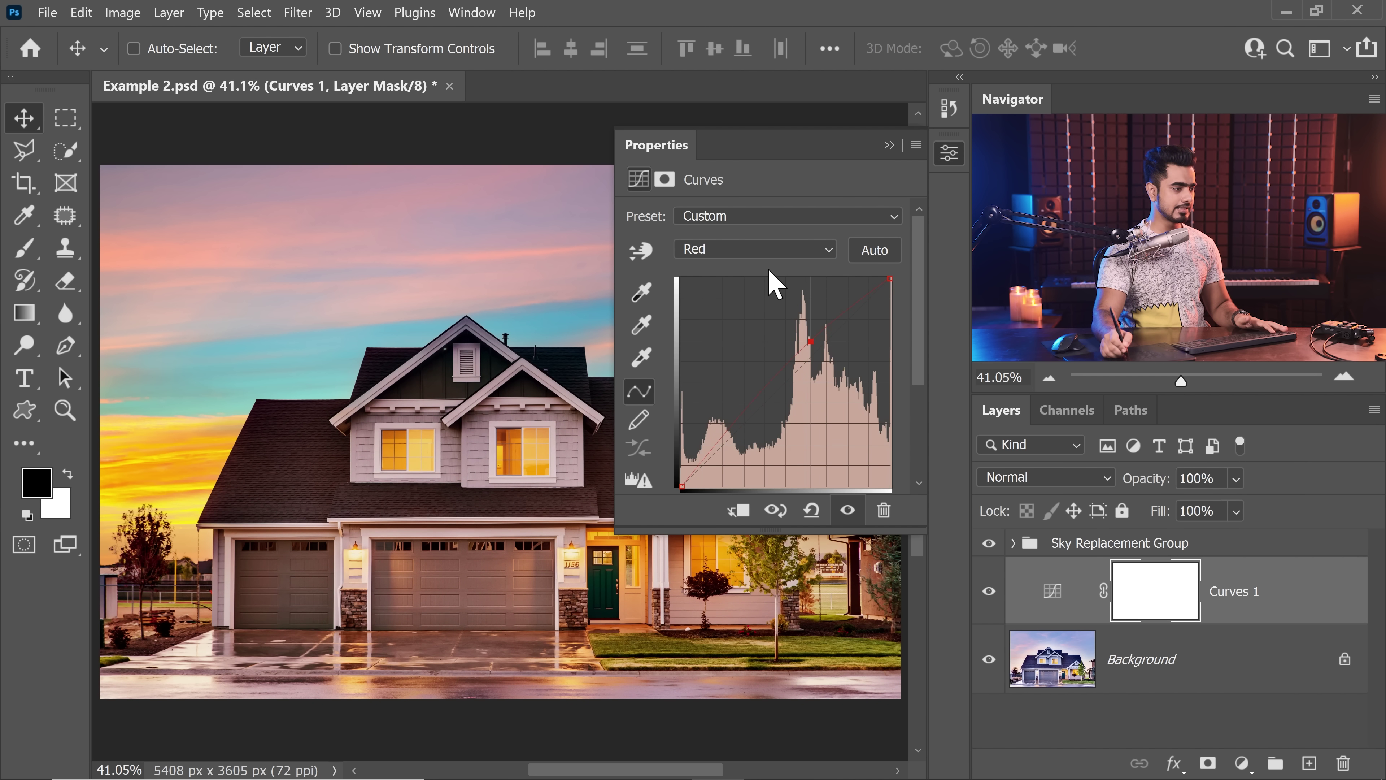
{"action": "left_click", "coordinate": [775, 249]}
{"action": "left_click", "coordinate": [769, 323]}
{"action": "left_click_drag", "start_coordinate": [817, 404], "coordinate": [819, 407]}
{"action": "left_click", "coordinate": [781, 251]}
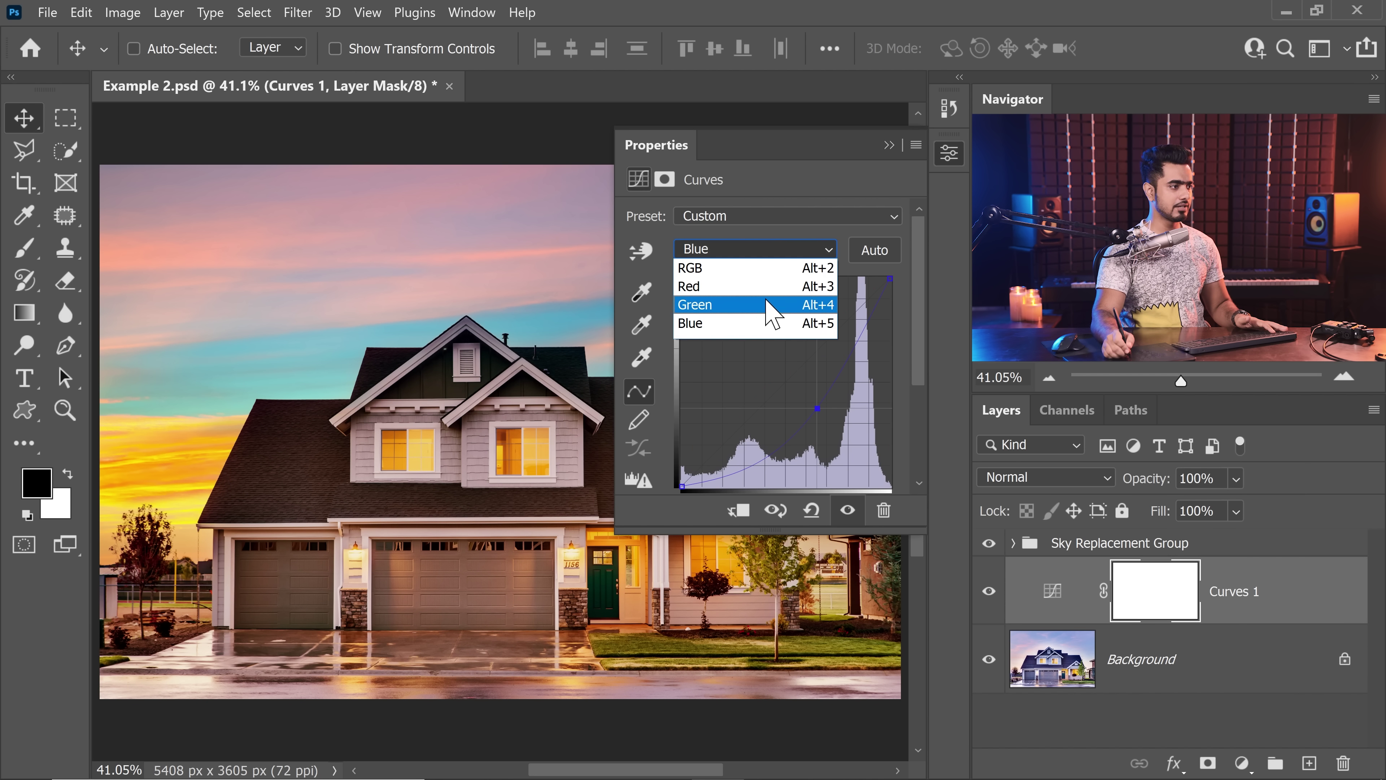
{"action": "left_click", "coordinate": [786, 306]}
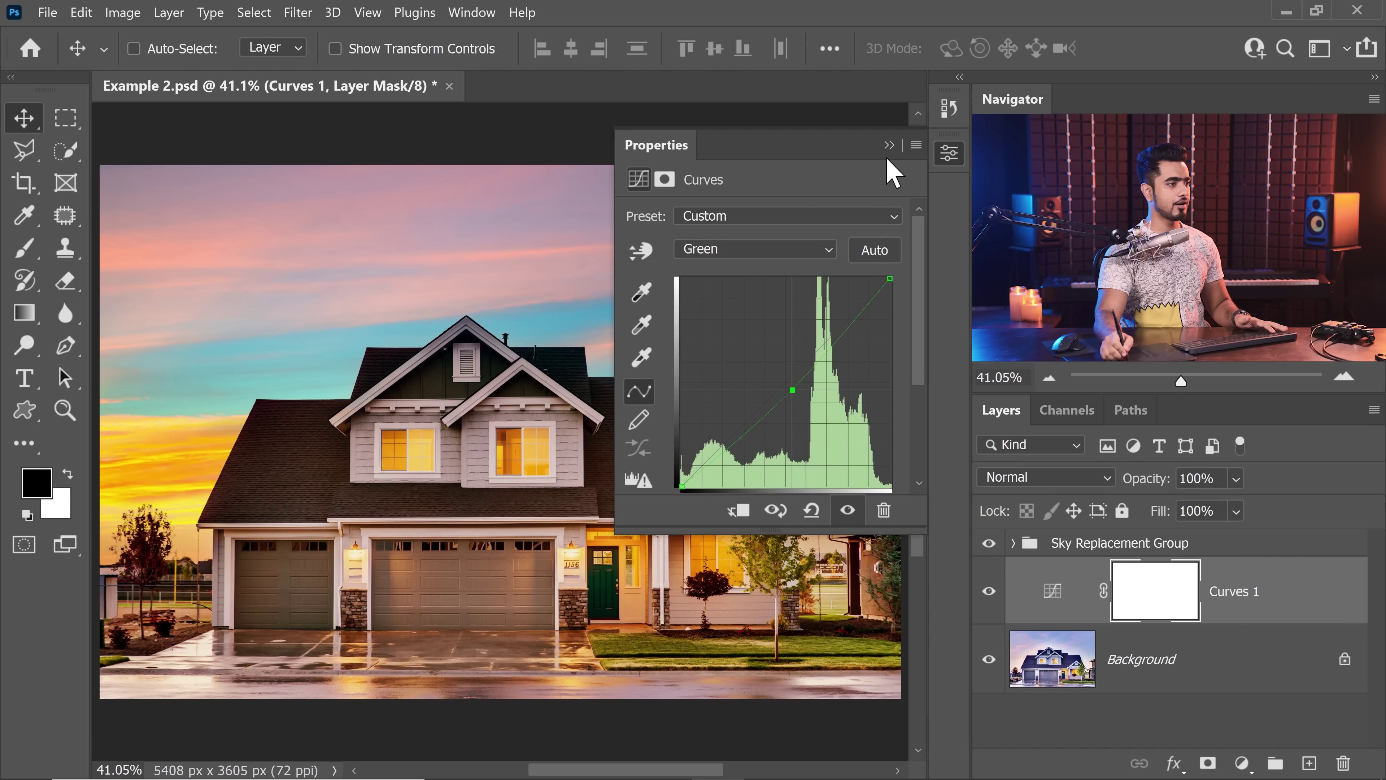
{"action": "left_click", "coordinate": [890, 145]}
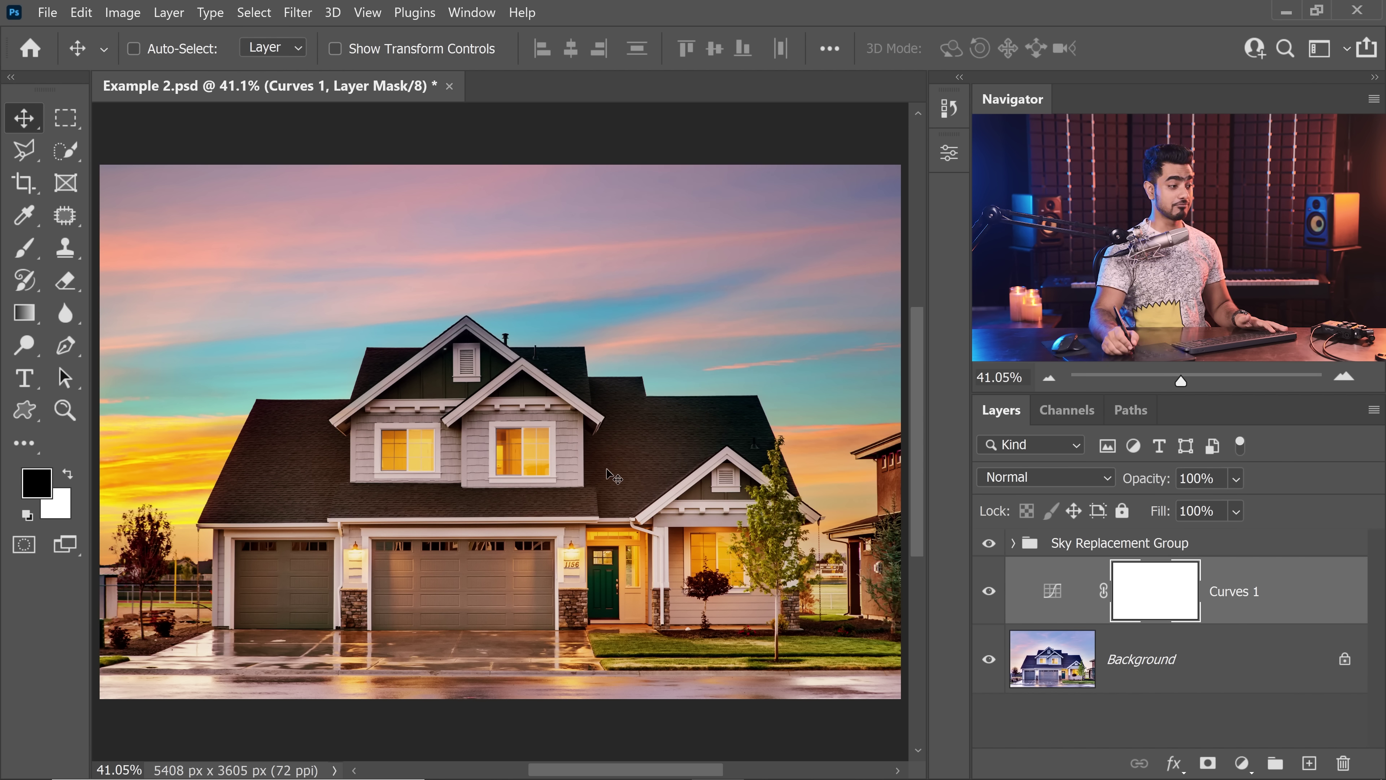
Step: Invert the Curves 1 mask and draw a linear gradient limiting the effect to the lower image
{"action": "key", "text": "ctrl+i"}
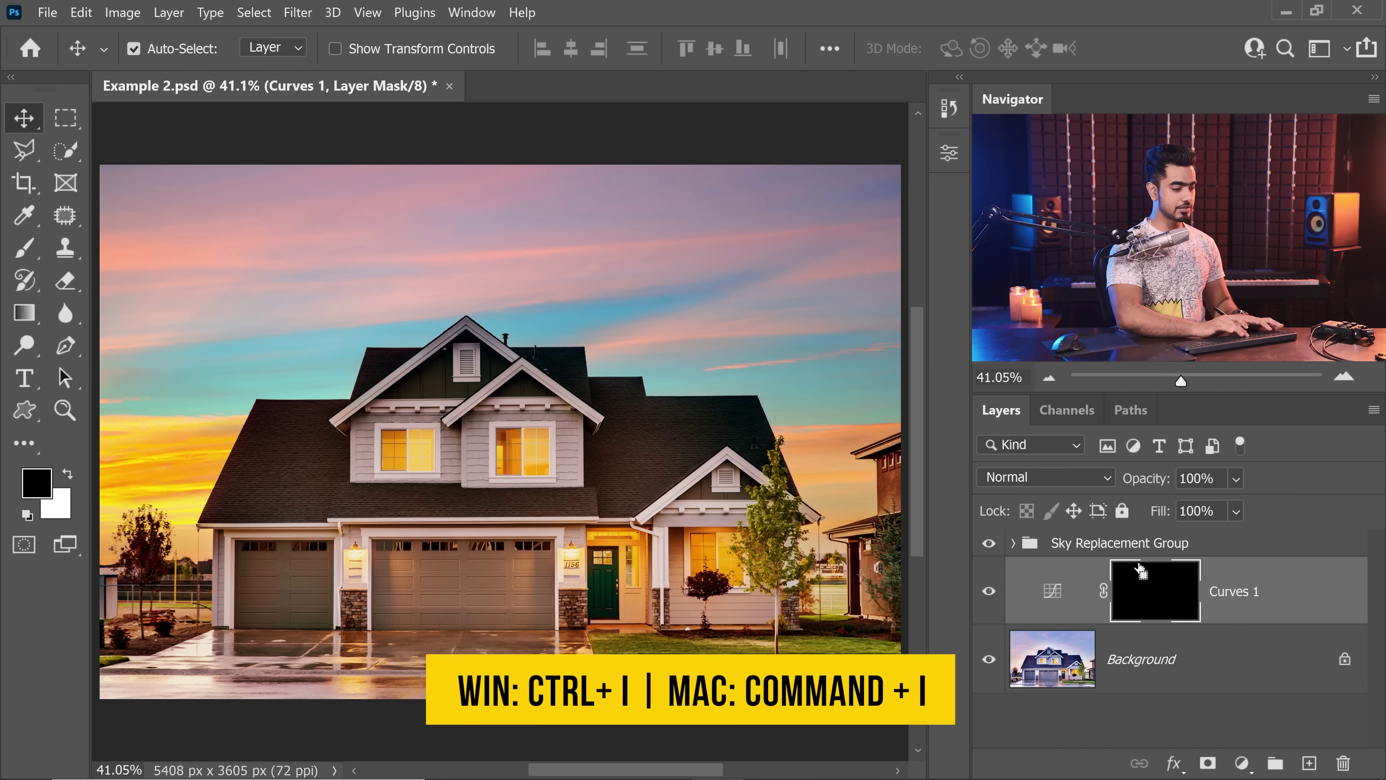
{"action": "left_click", "coordinate": [26, 319]}
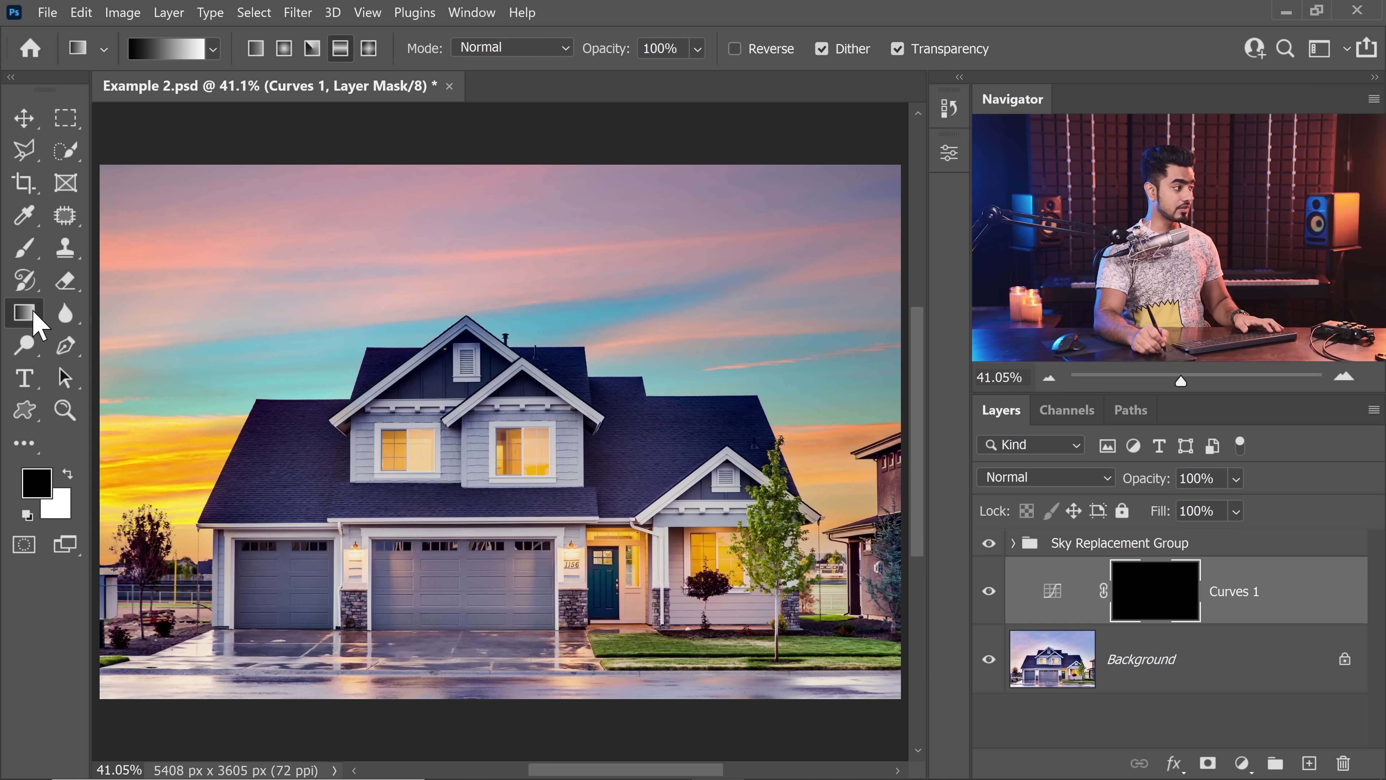
{"action": "mouse_move", "coordinate": [495, 614]}
{"action": "left_mouse_down"}
{"action": "mouse_move", "coordinate": [499, 647]}
{"action": "mouse_move", "coordinate": [505, 606]}
{"action": "left_mouse_up"}
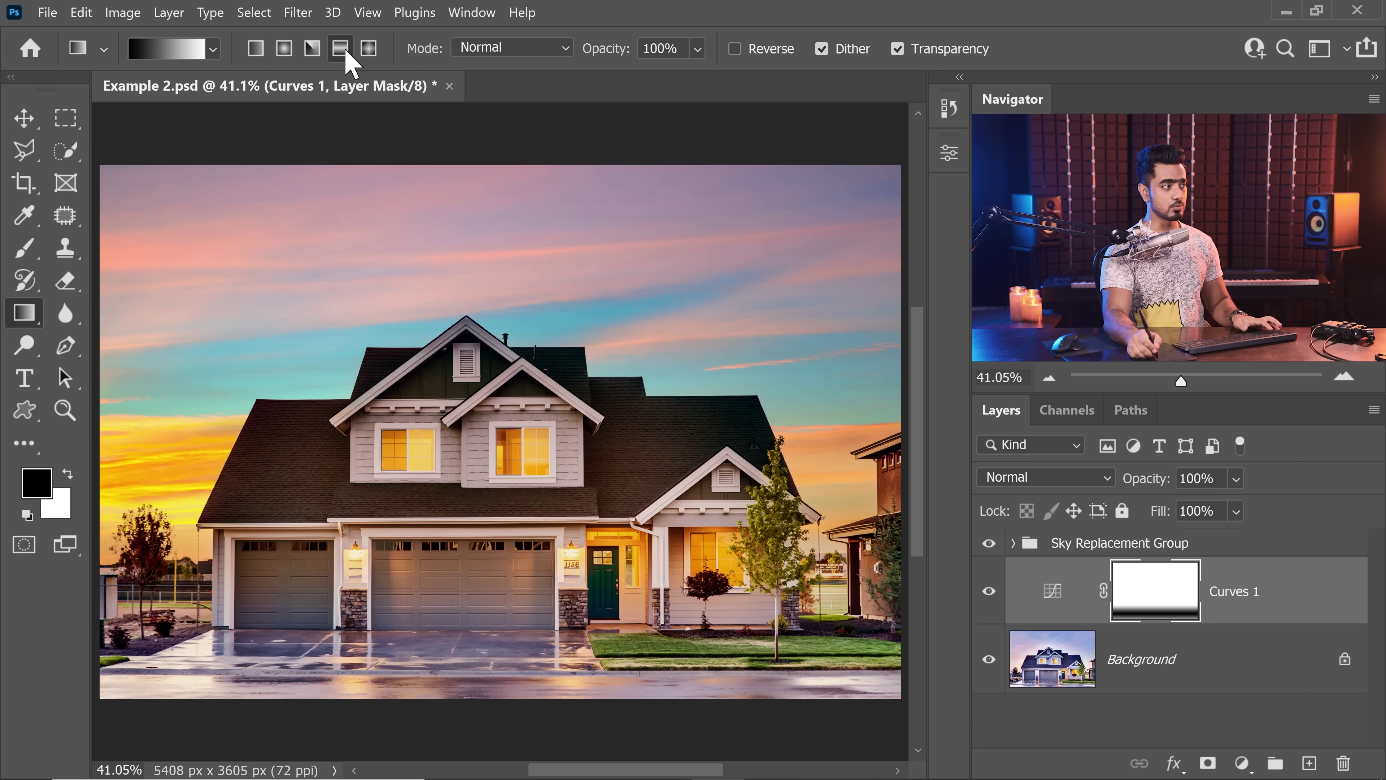
{"action": "left_click", "coordinate": [257, 53]}
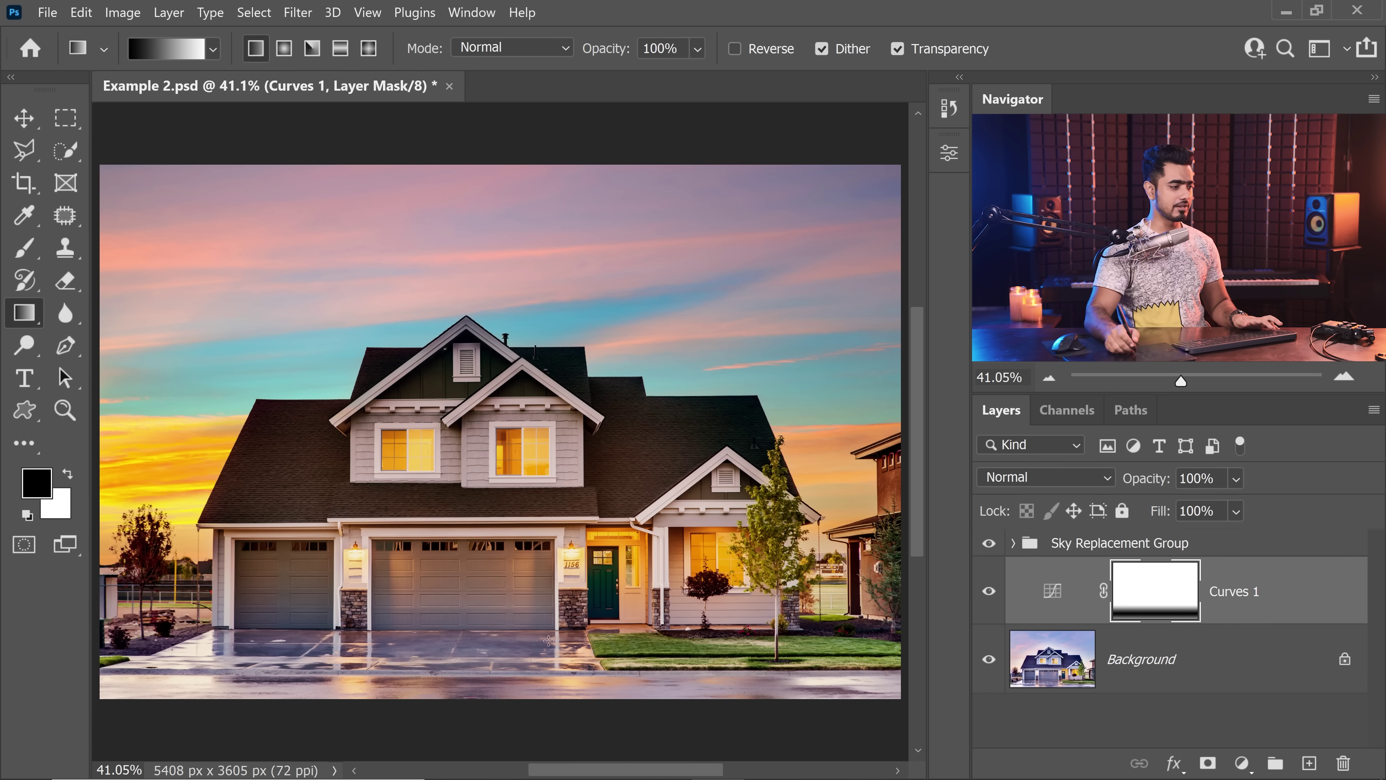
{"action": "left_click_drag", "start_coordinate": [522, 667], "coordinate": [522, 667]}
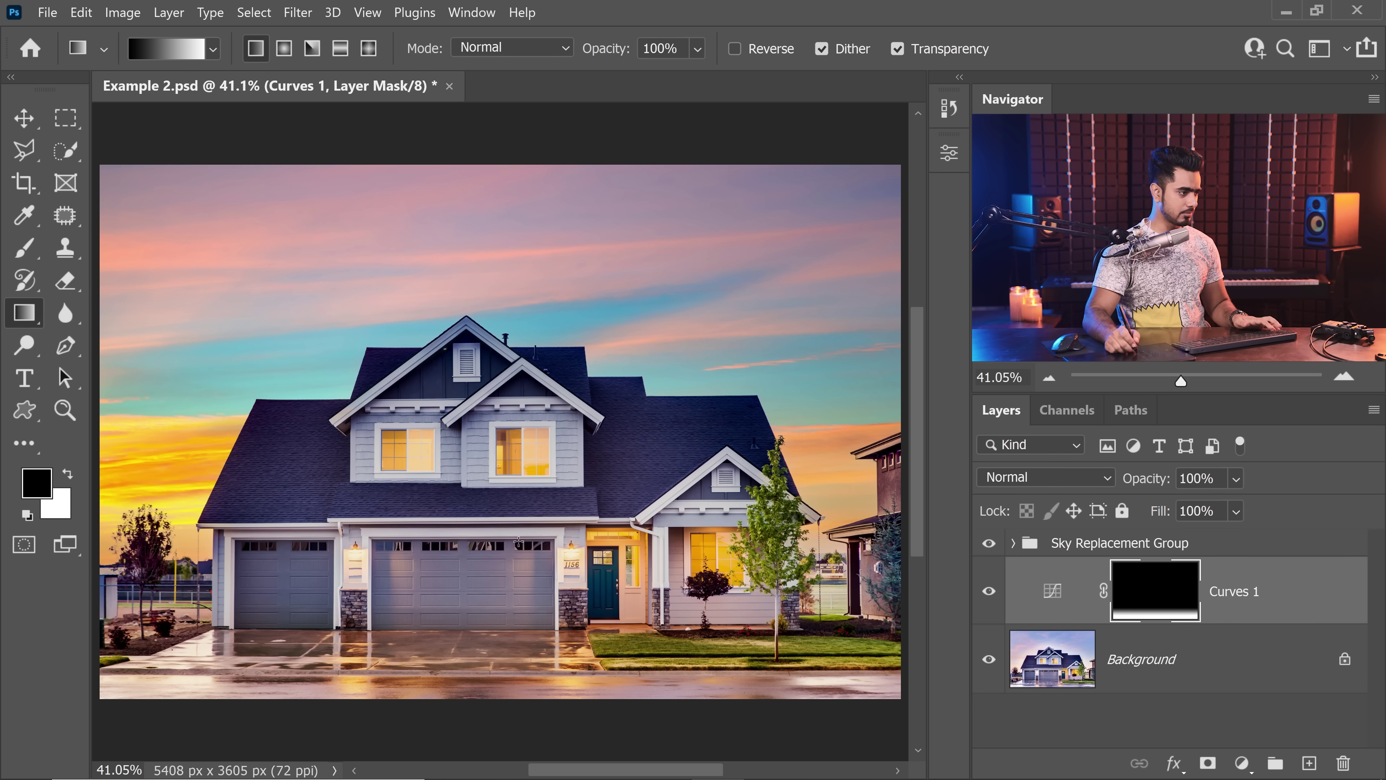
{"action": "left_click_drag", "start_coordinate": [520, 660], "coordinate": [525, 666]}
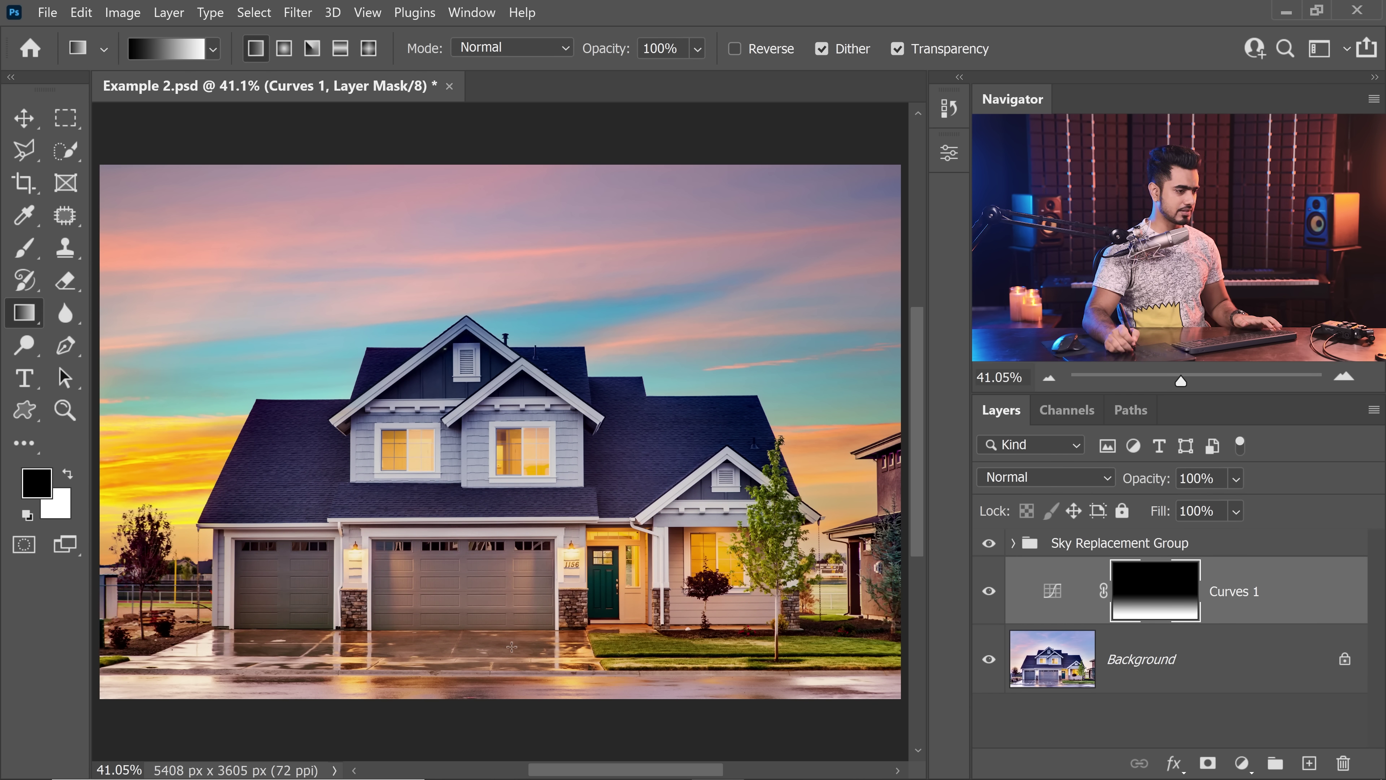
Step: Set Curves 1 to 50% opacity, redraw its mask gradient, and toggle it to compare
{"action": "left_click_drag", "start_coordinate": [1138, 479], "coordinate": [782, 486]}
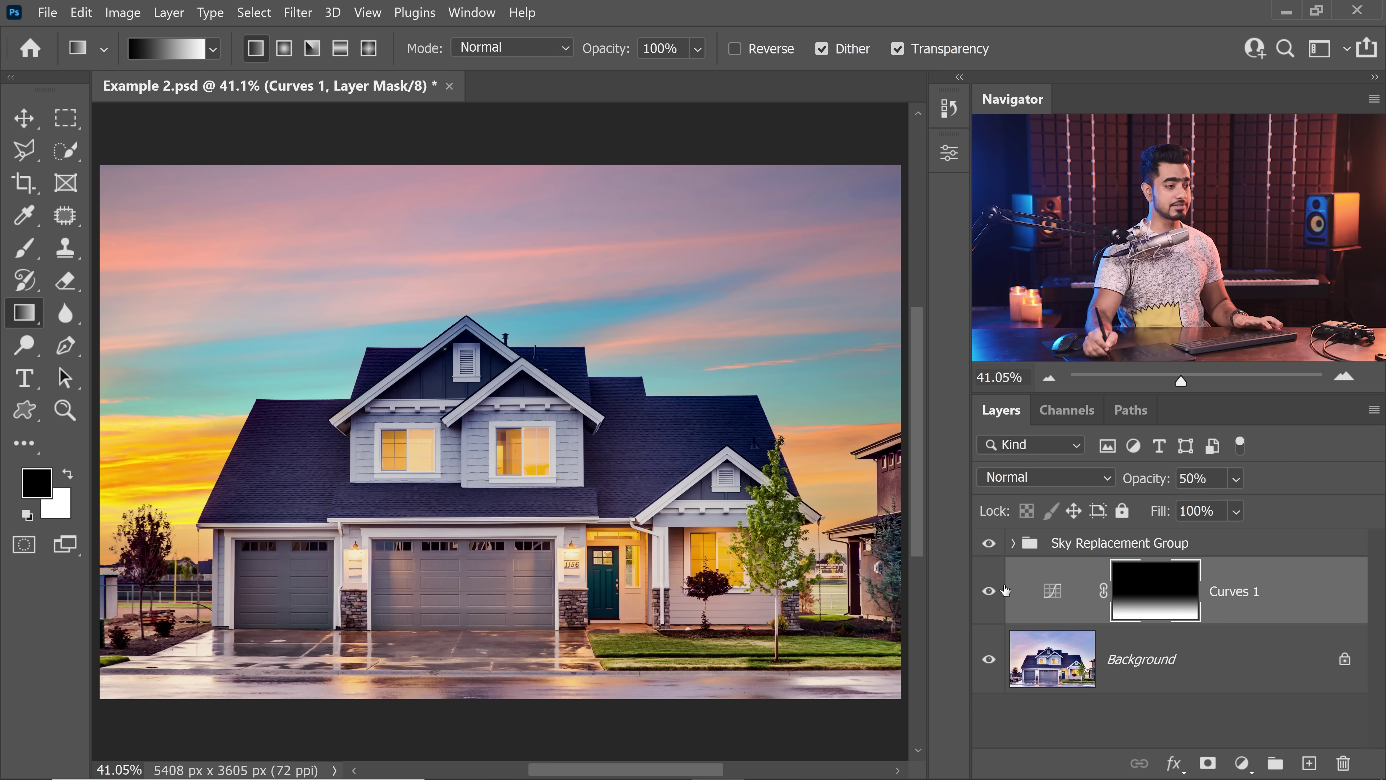
{"action": "left_click", "coordinate": [989, 592]}
{"action": "left_click", "coordinate": [997, 595]}
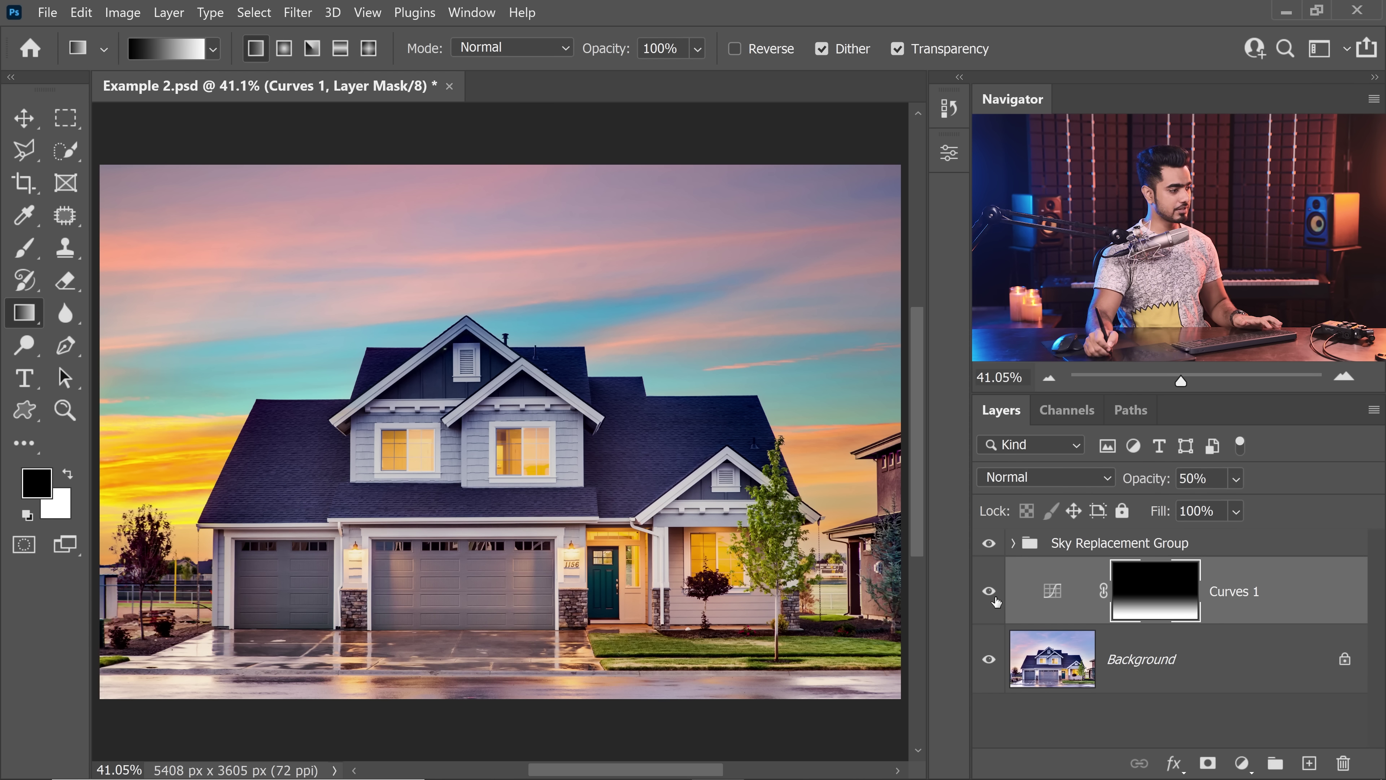
{"action": "left_click_drag", "start_coordinate": [487, 269], "coordinate": [485, 740]}
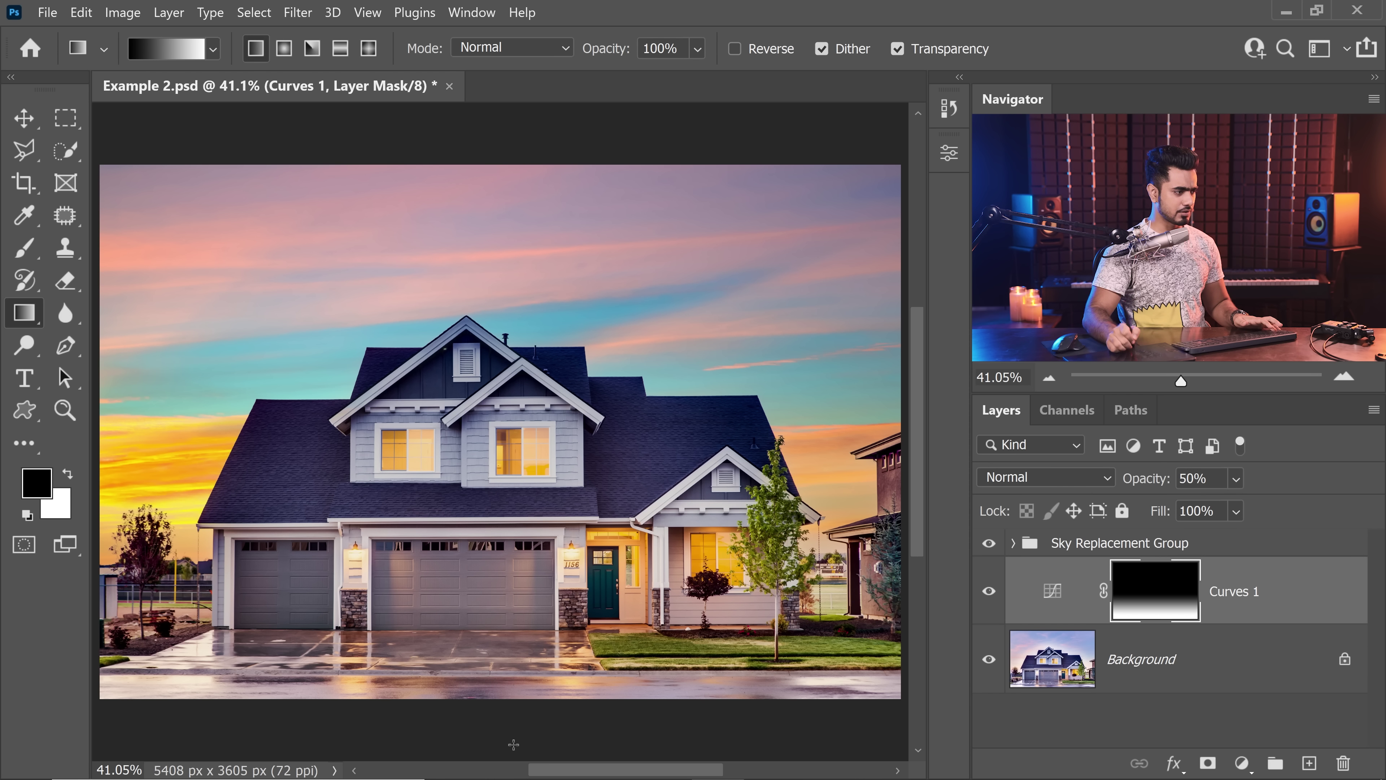
{"action": "left_click", "coordinate": [991, 606]}
{"action": "left_click", "coordinate": [991, 607]}
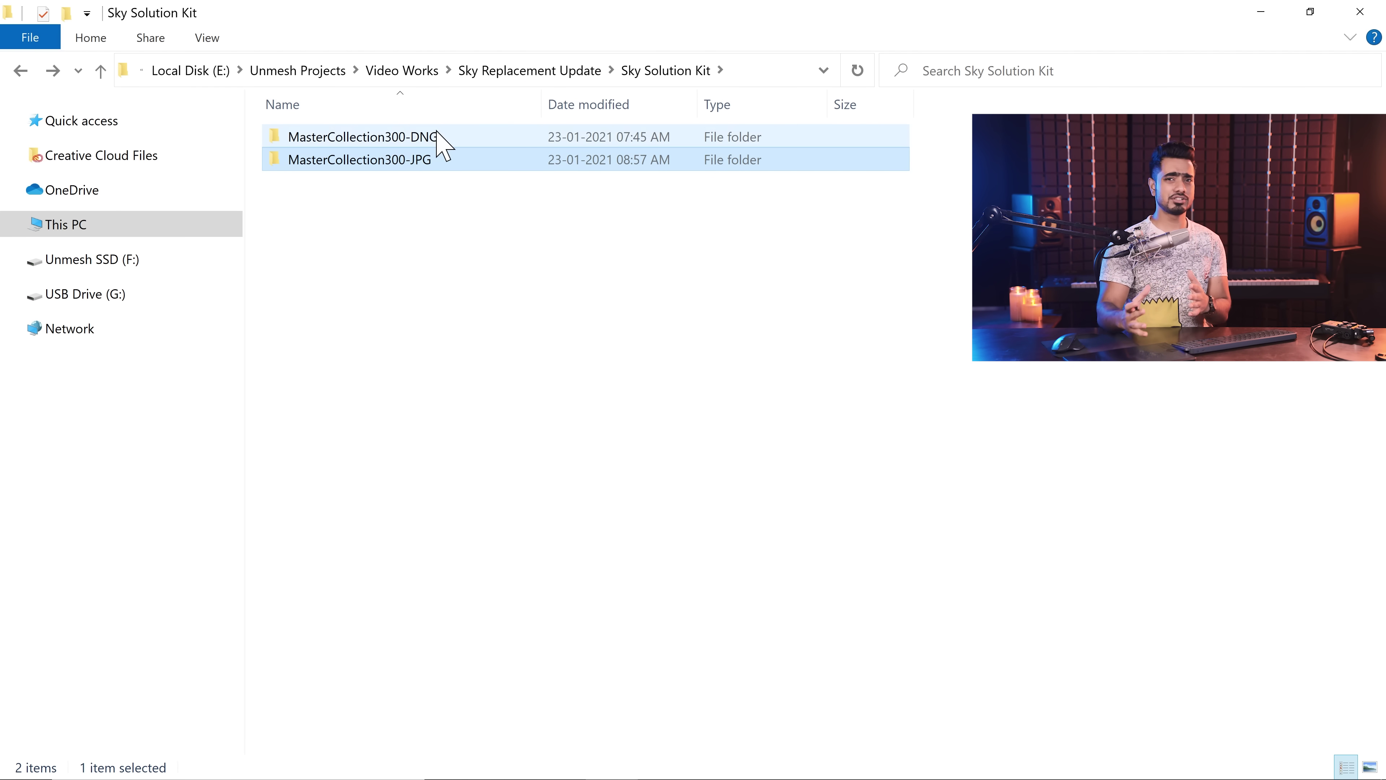
{"action": "mouse_move", "coordinate": [441, 143]}
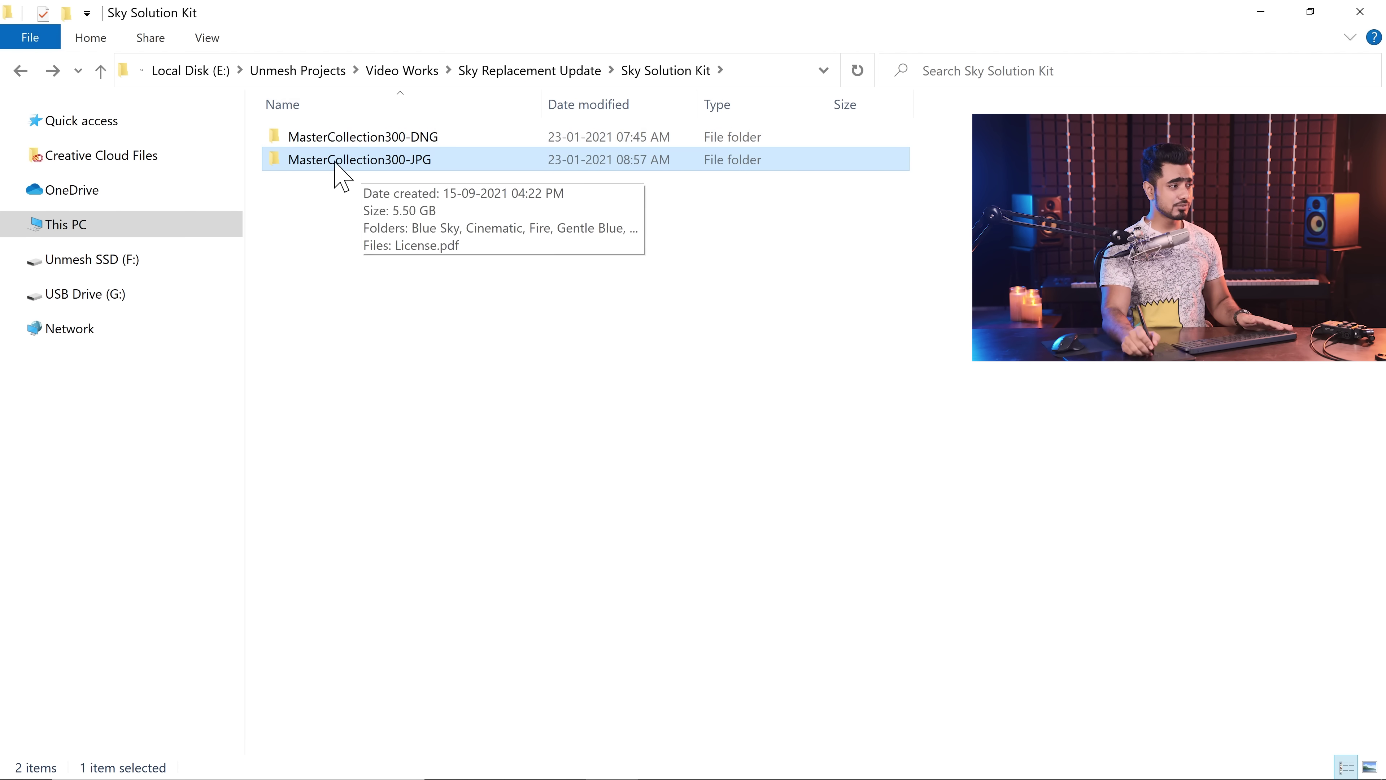
Step: Browse MasterCollection300-JPG's Blue Sky, then open ssk-into-the-sunset-1.jpg from Into the Sunset
{"action": "double_click", "coordinate": [356, 164]}
{"action": "double_click", "coordinate": [331, 140]}
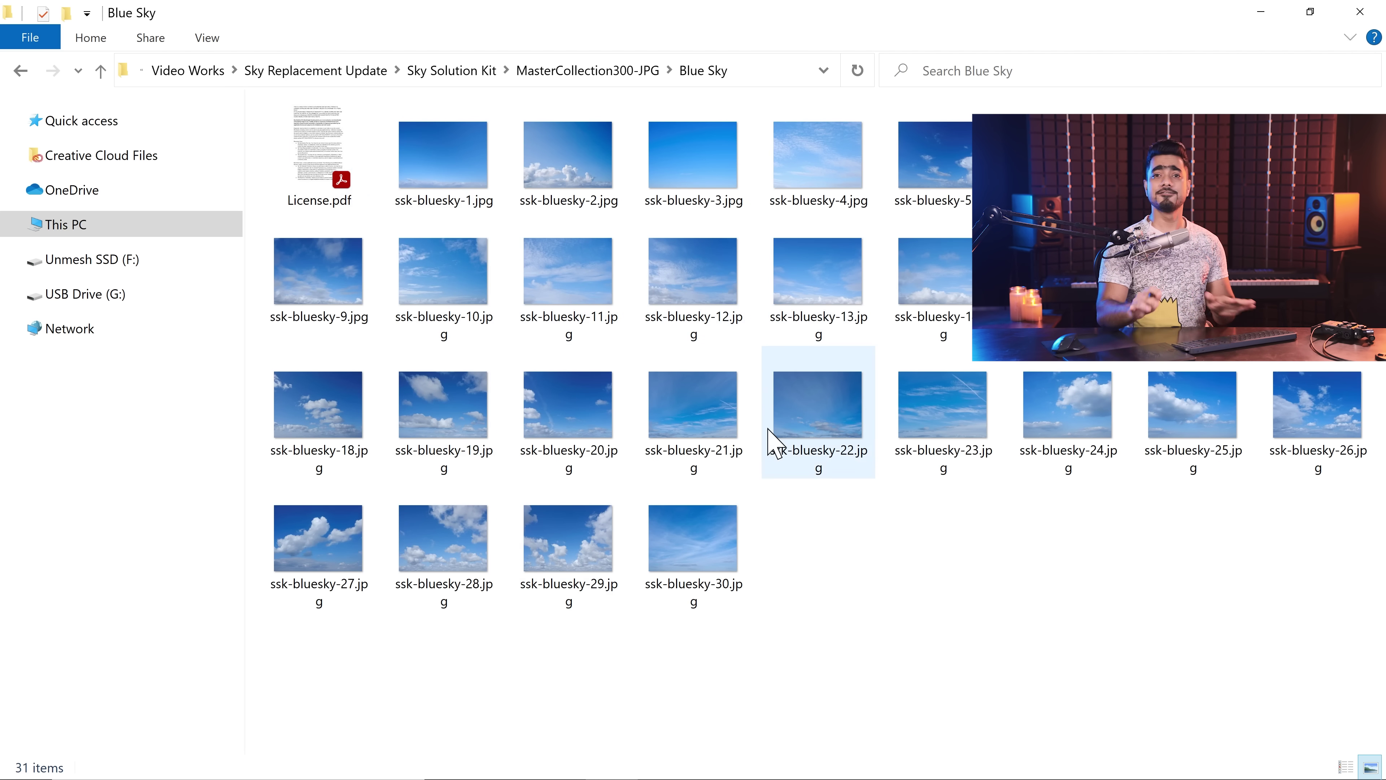
{"action": "mouse_move", "coordinate": [775, 441]}
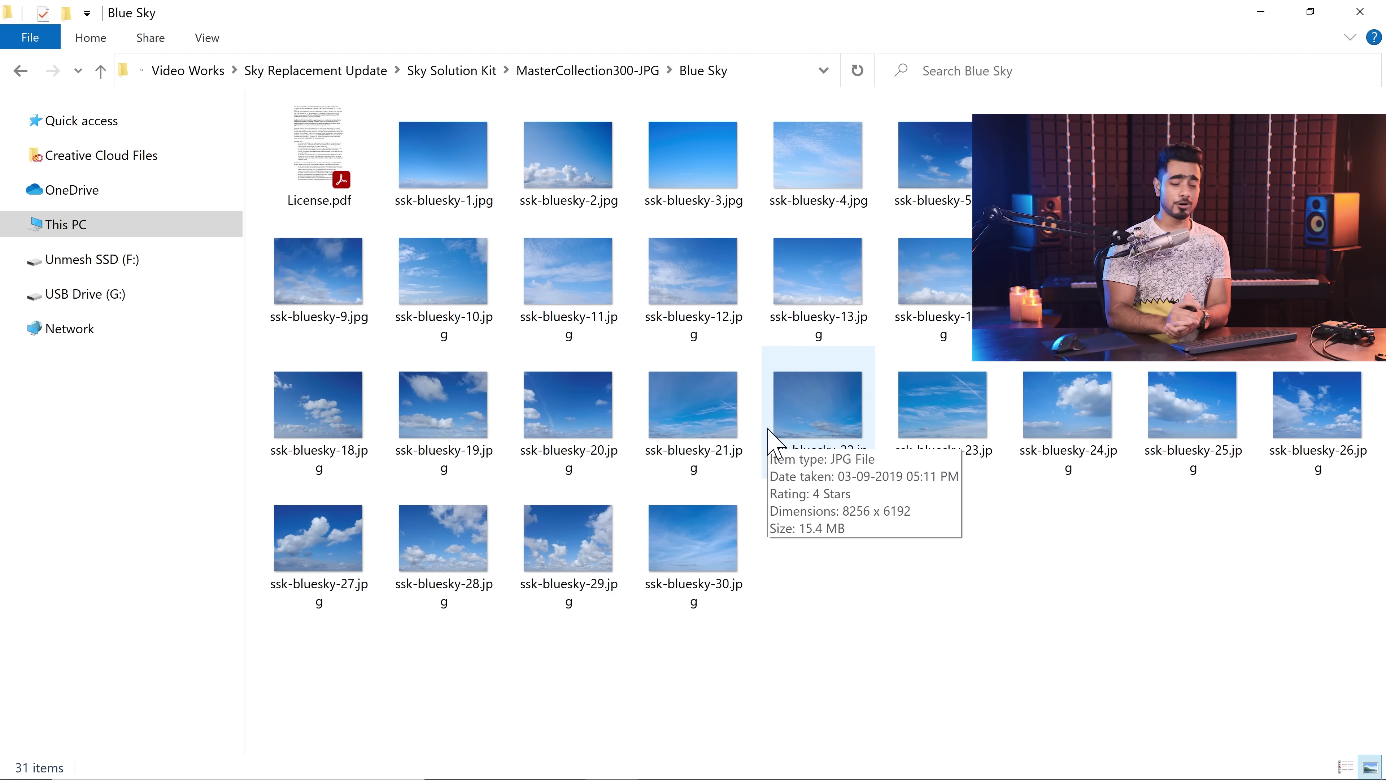
{"action": "left_click", "coordinate": [23, 65]}
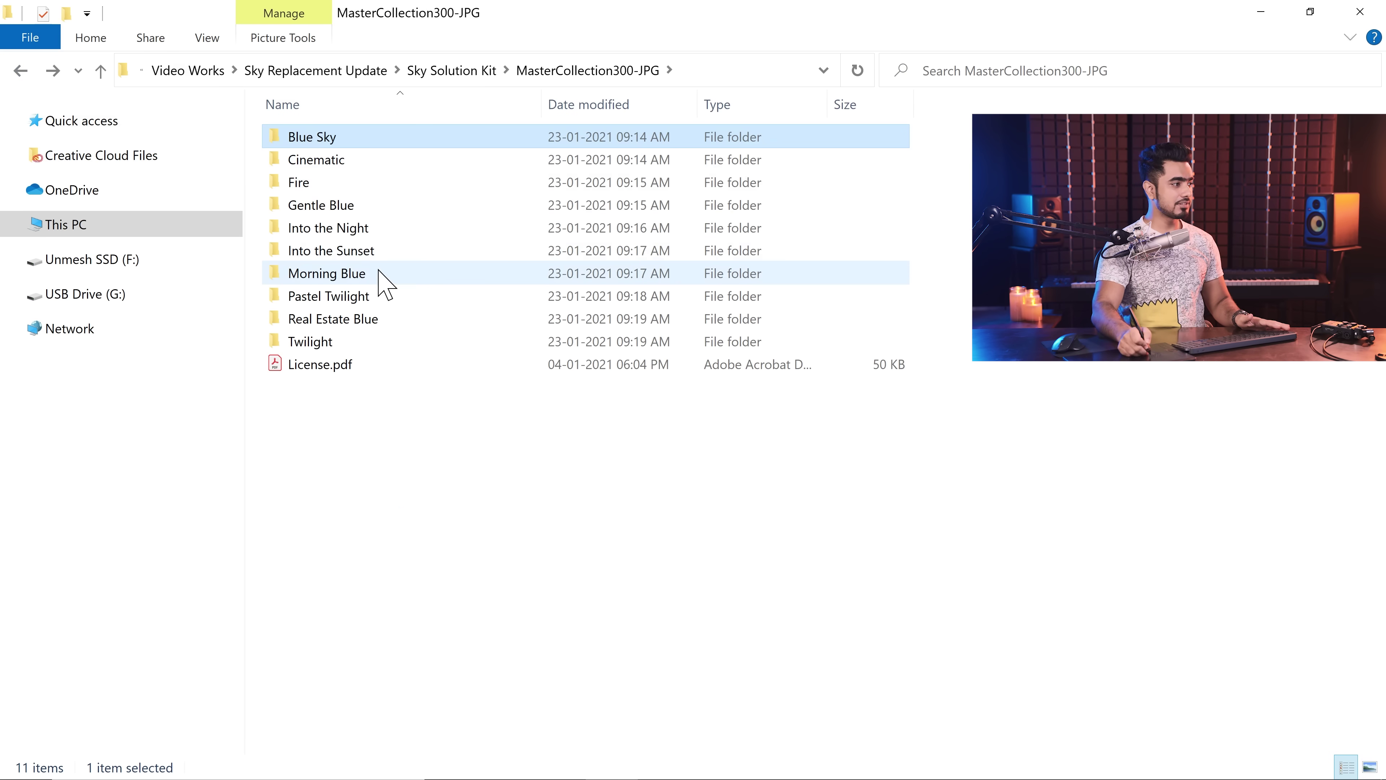
{"action": "double_click", "coordinate": [374, 251]}
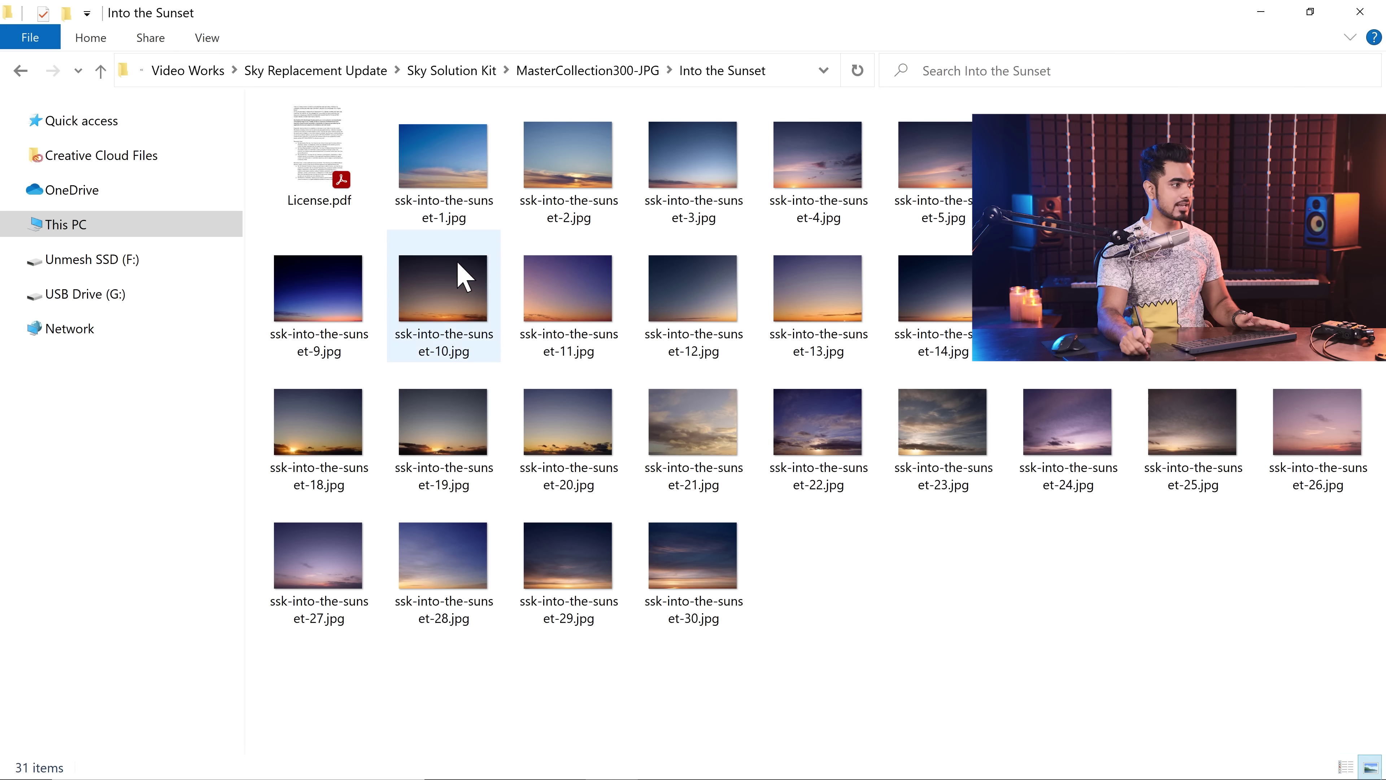
{"action": "left_click", "coordinate": [443, 183]}
{"action": "double_click", "coordinate": [443, 183]}
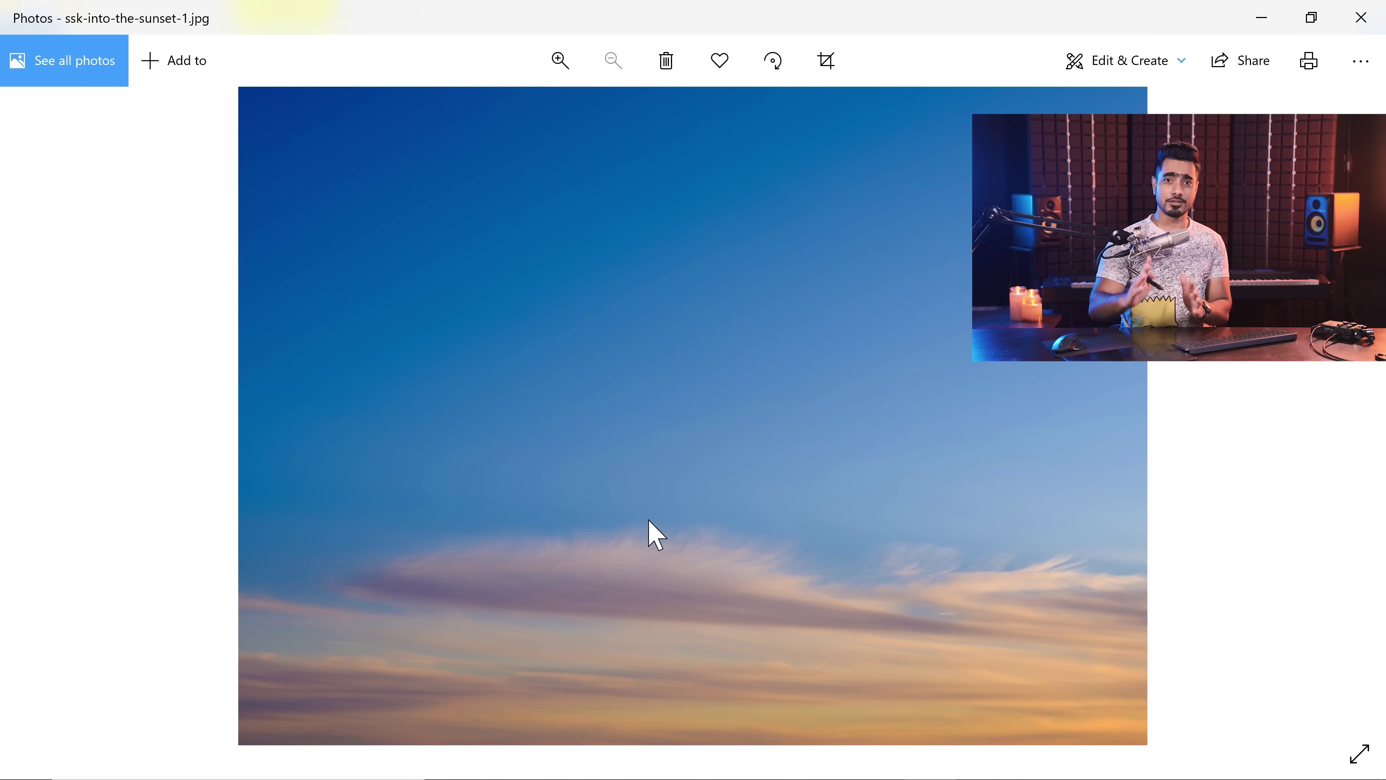
Step: Zoom the sunset photo to 22% and pan down to its pink and orange clouds
{"action": "scroll", "coordinate": [650, 522], "scroll_direction": "up", "scroll_amount": 5}
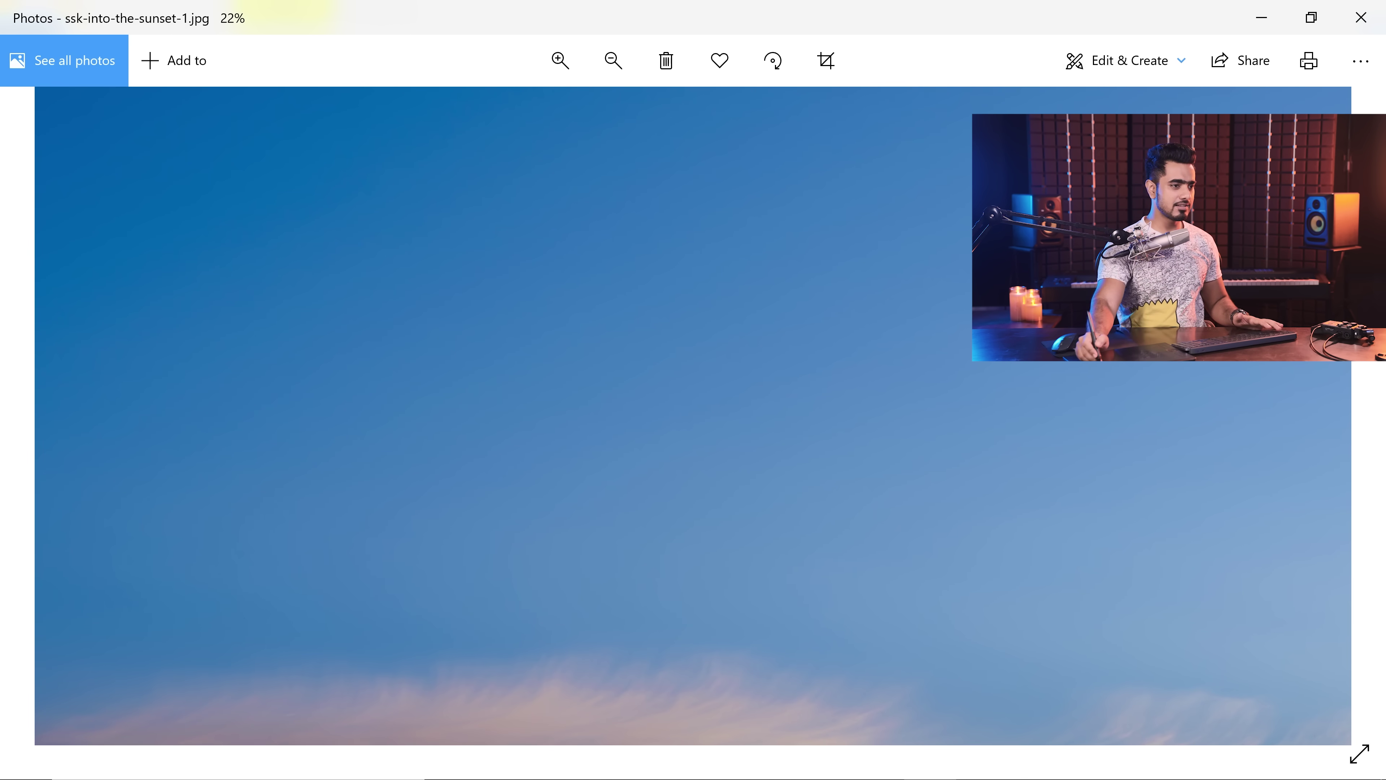
{"action": "left_click_drag", "start_coordinate": [701, 689], "coordinate": [705, 403]}
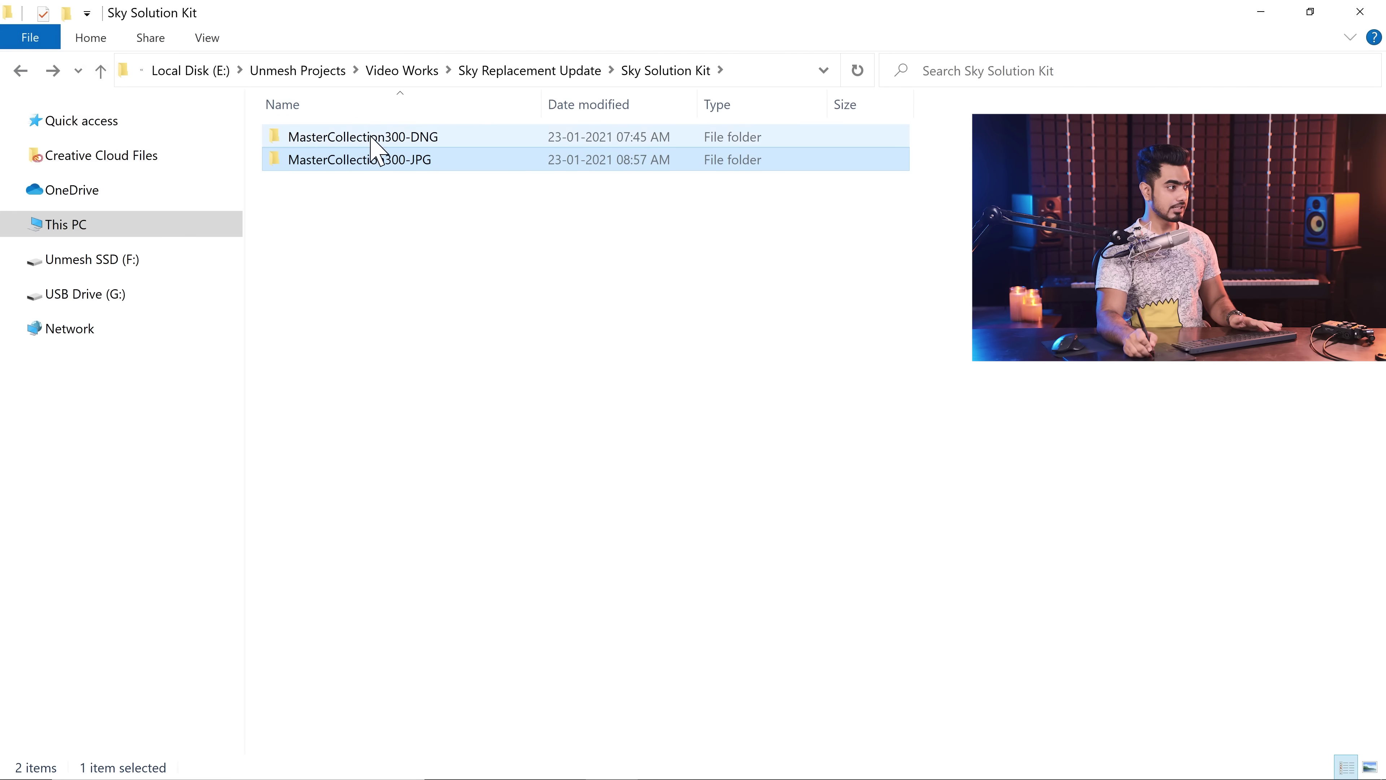
{"action": "double_click", "coordinate": [373, 143]}
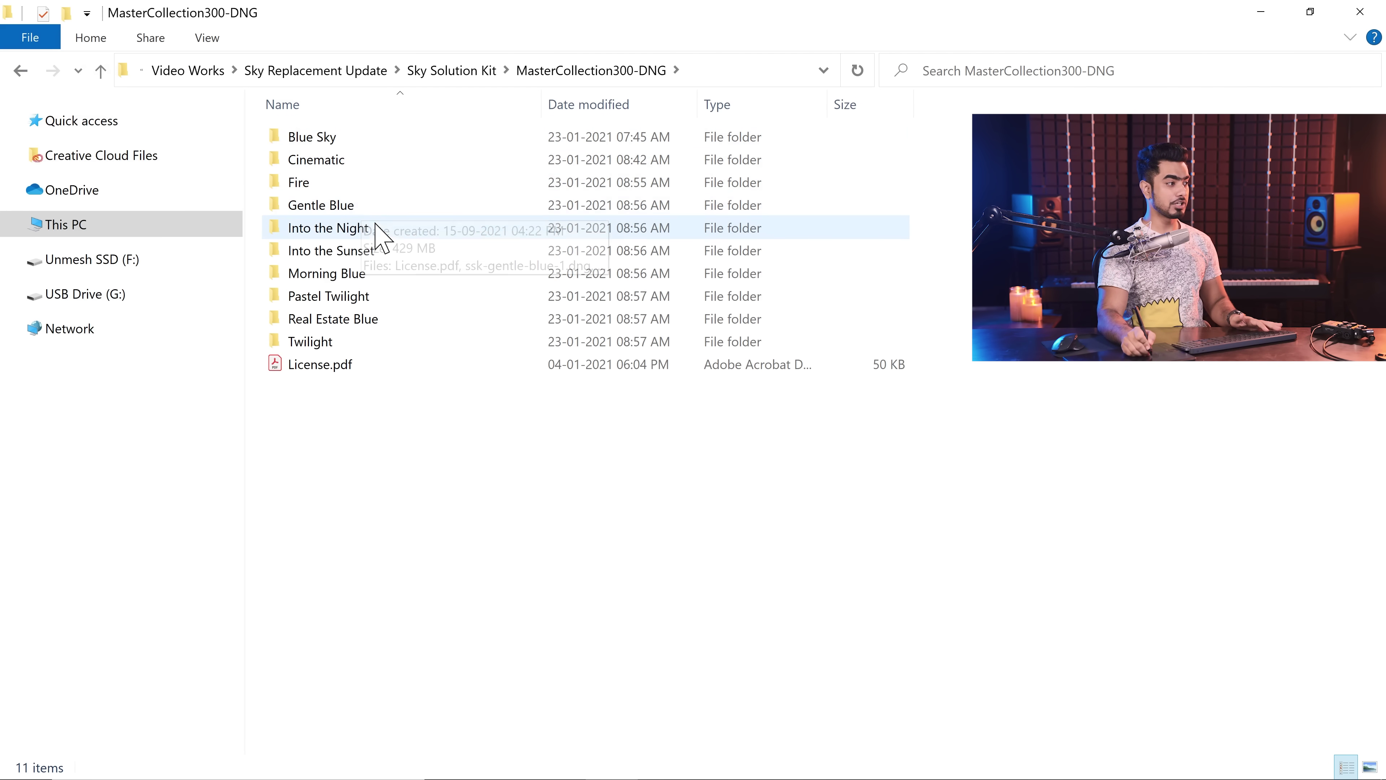
Step: Open the DNG Into the Sunset folder, select ssk-into-the-sunset-1.dng, and move the Sky Replacement panel aside
{"action": "double_click", "coordinate": [365, 252]}
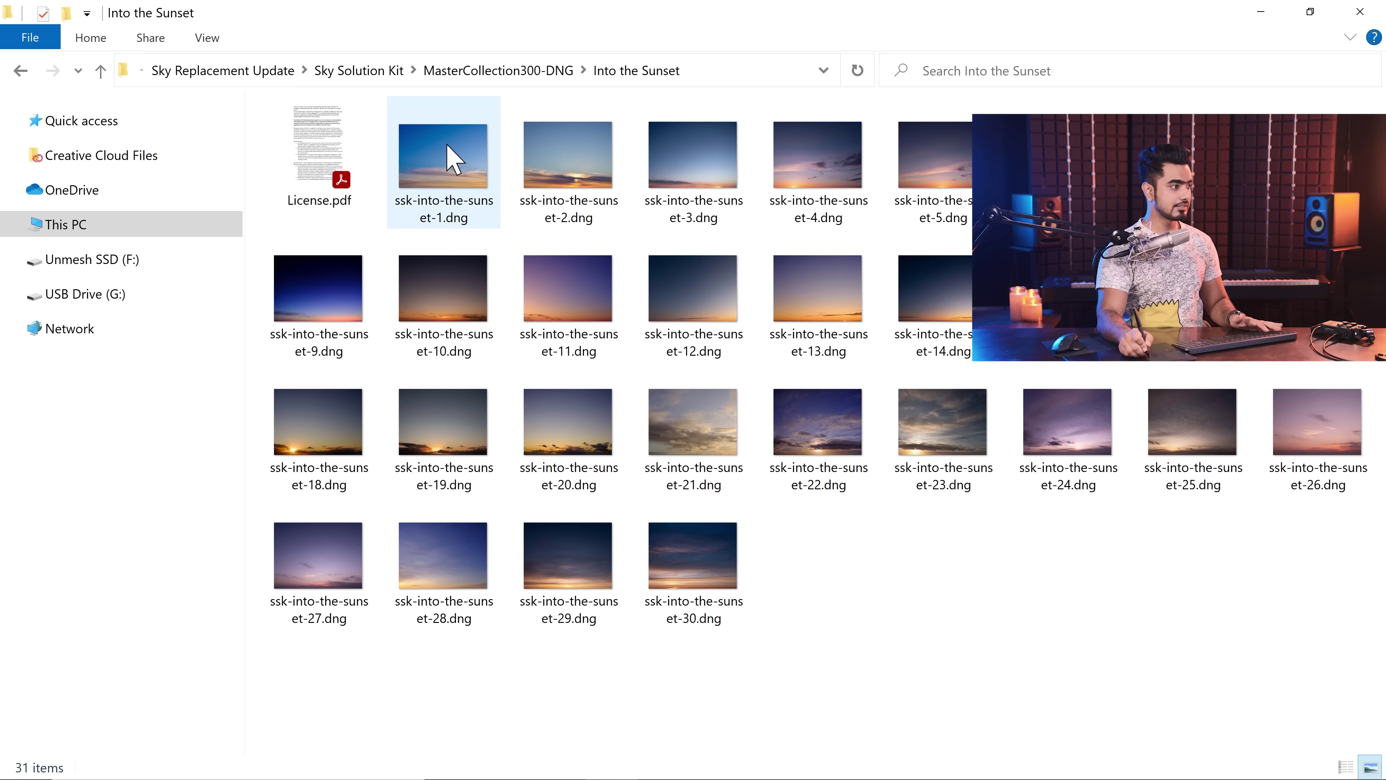
{"action": "left_click", "coordinate": [431, 221]}
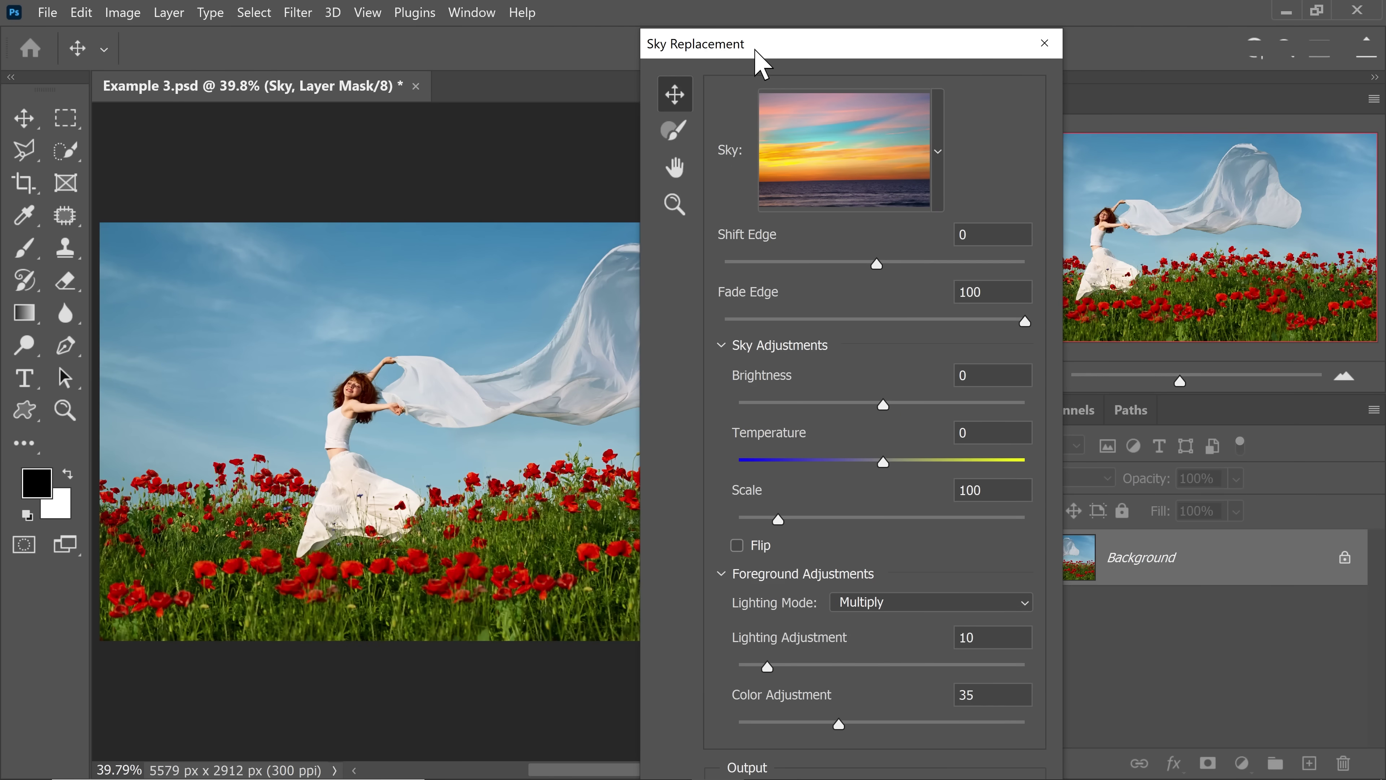
{"action": "left_click_drag", "start_coordinate": [756, 51], "coordinate": [1024, 31]}
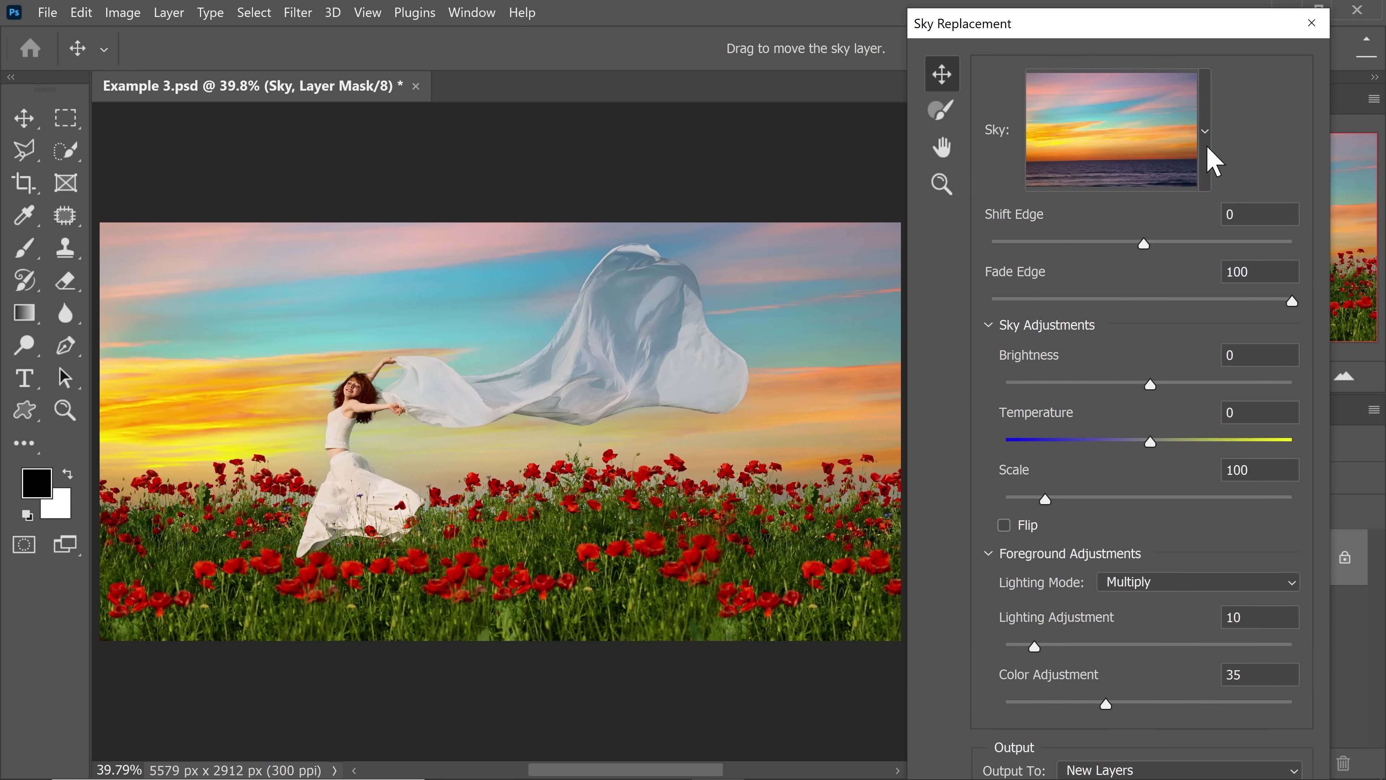
Step: Create a new sky preset group named Sunset
{"action": "left_click", "coordinate": [1204, 154]}
{"action": "left_click", "coordinate": [1013, 448]}
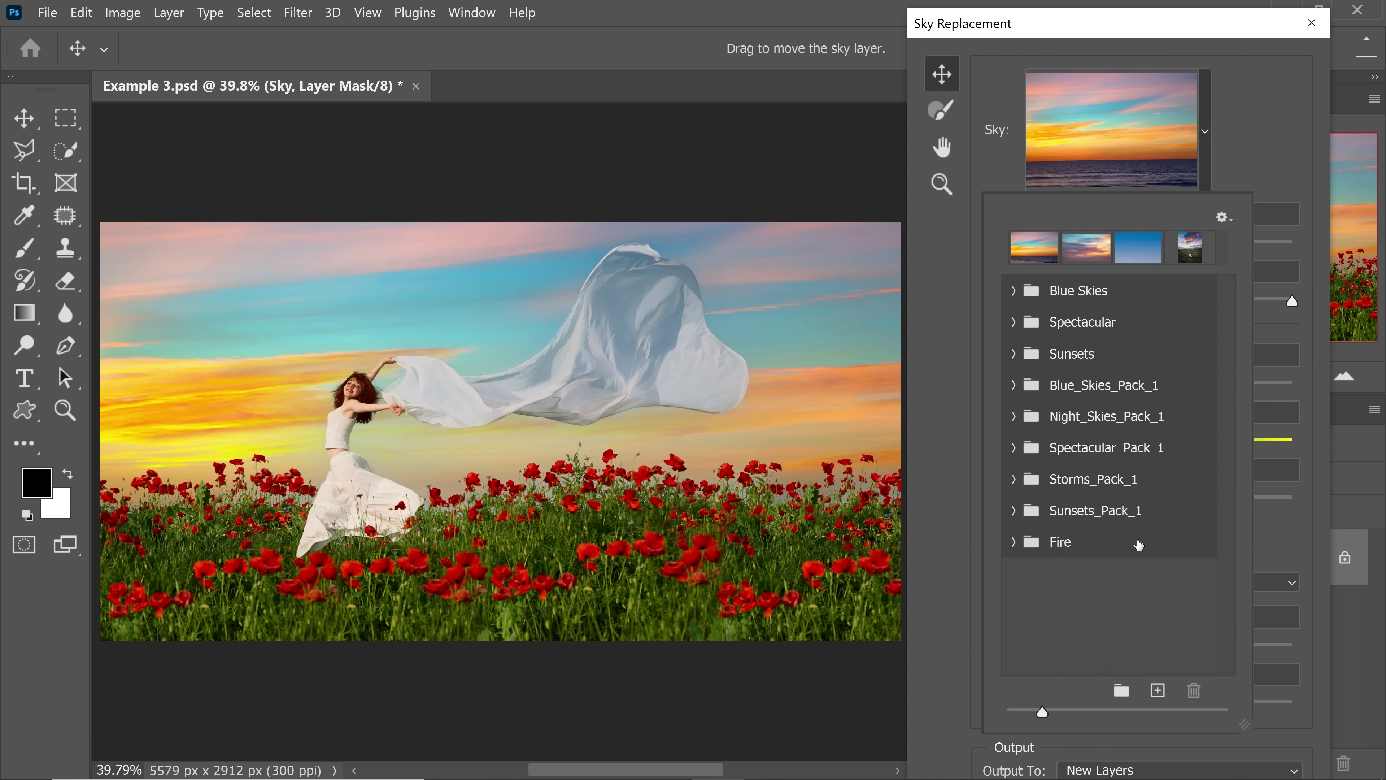
{"action": "left_click", "coordinate": [1121, 694]}
{"action": "type", "text": "Sunset"}
{"action": "key", "text": "Return"}
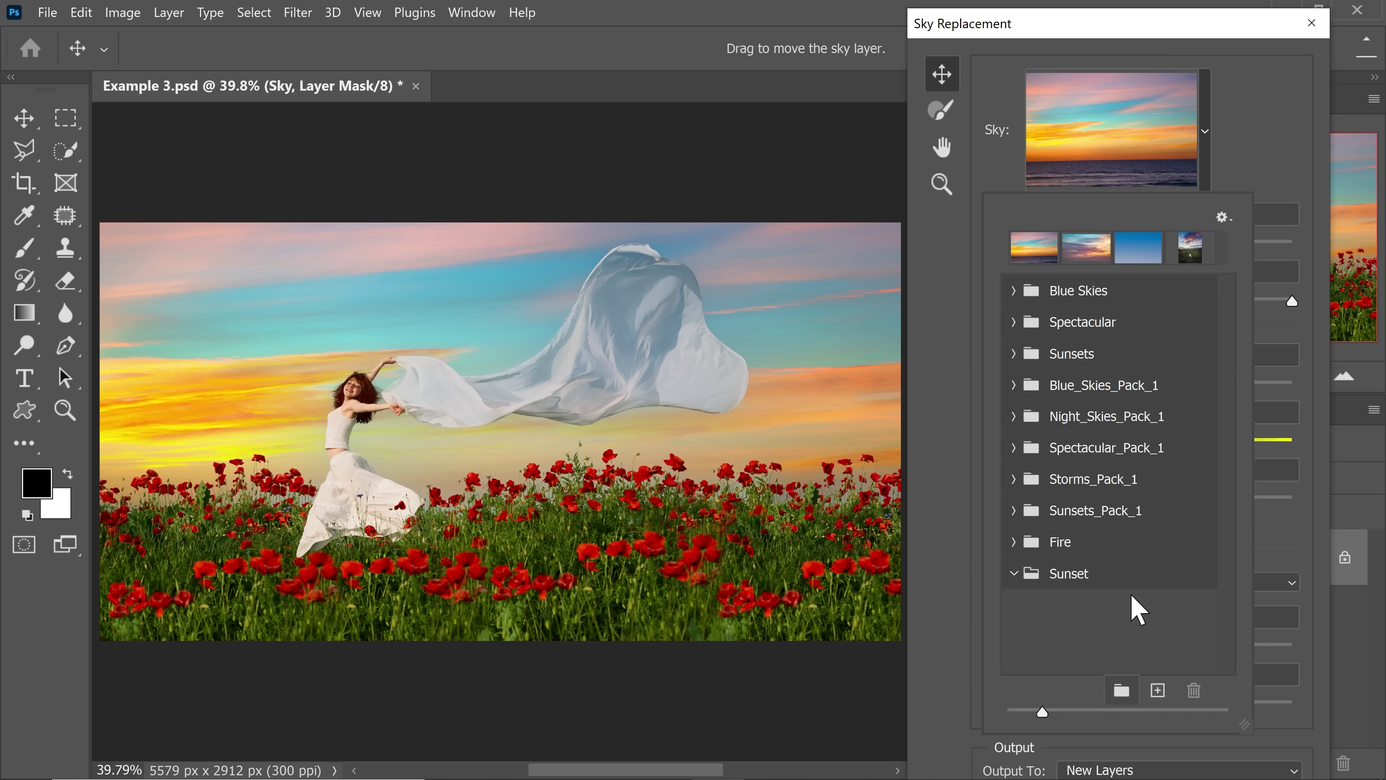
Step: Choose Import Skies from Images for the Sunset group
{"action": "left_click", "coordinate": [1147, 582]}
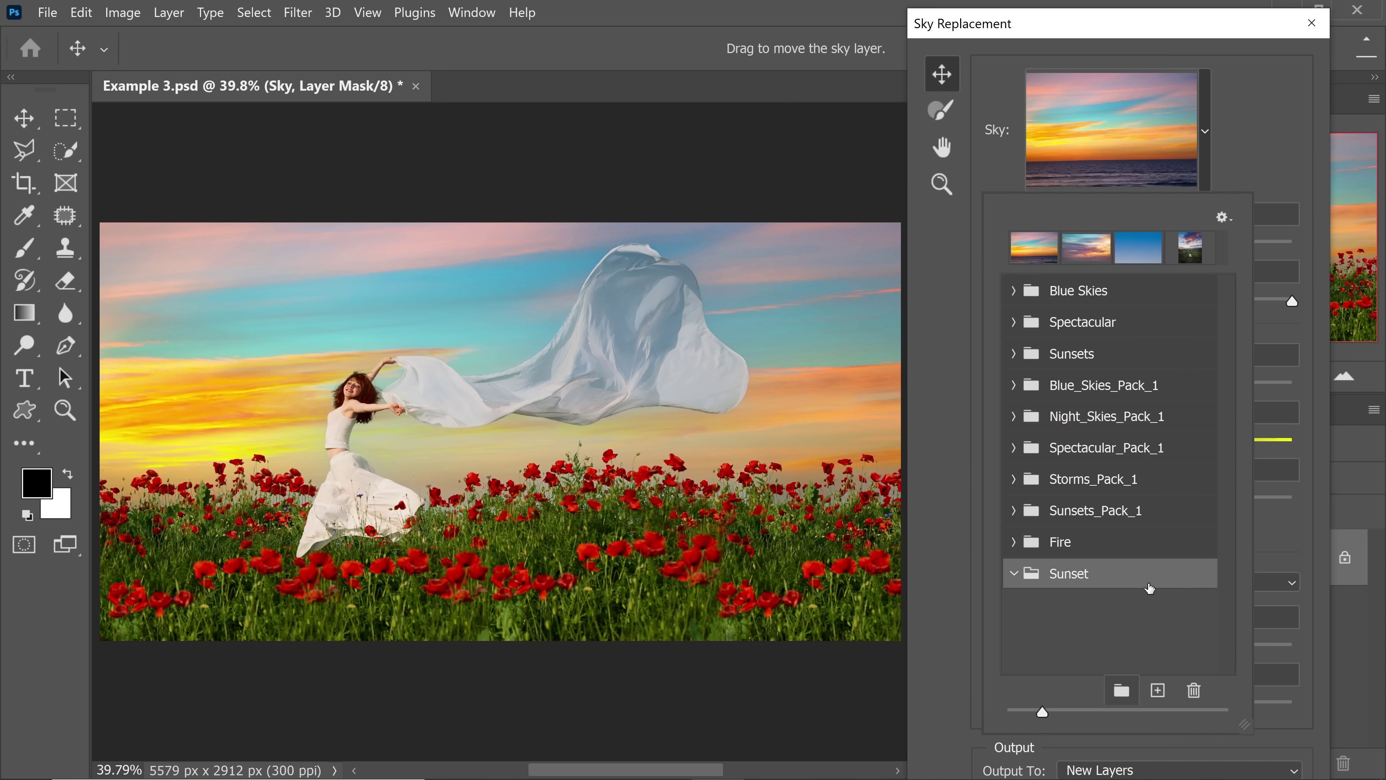
{"action": "left_click", "coordinate": [1224, 217]}
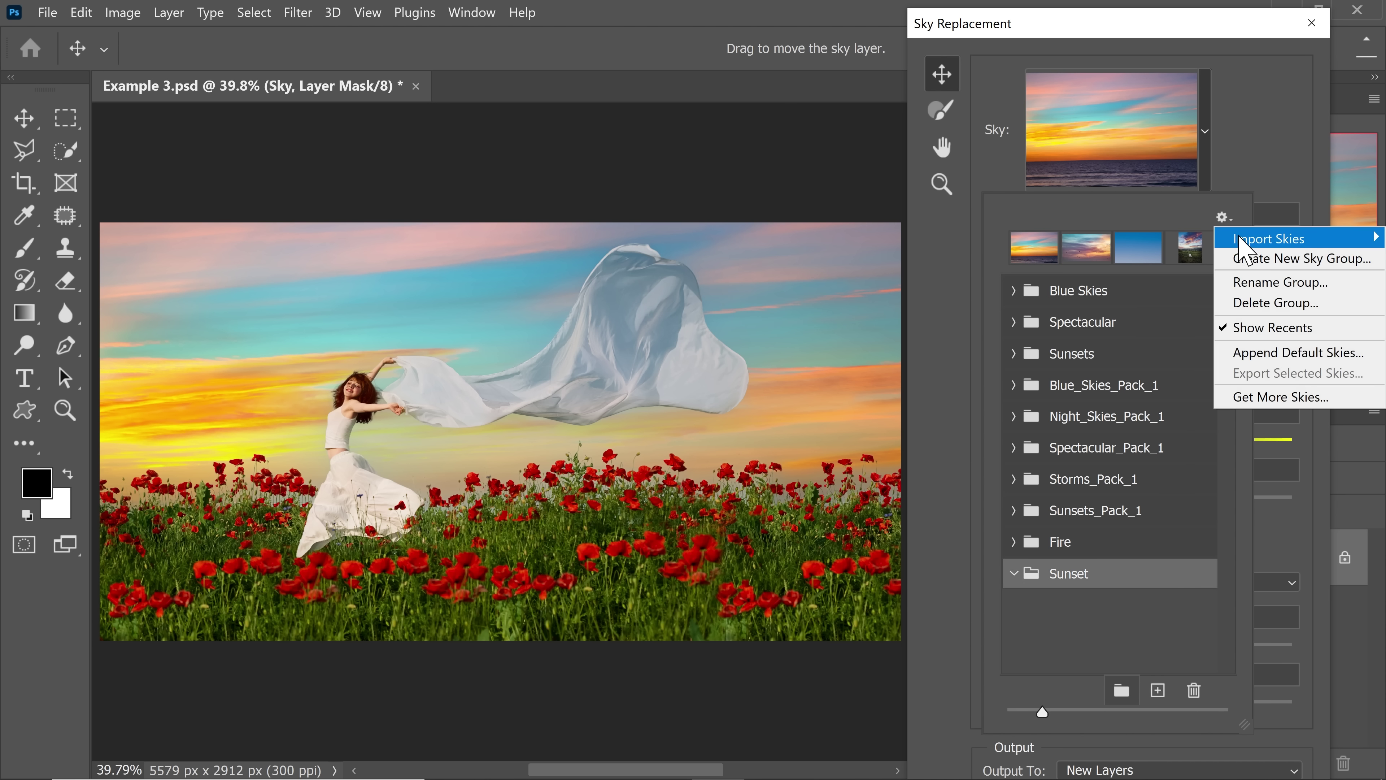
{"action": "mouse_move", "coordinate": [1242, 239]}
{"action": "left_click", "coordinate": [1182, 239]}
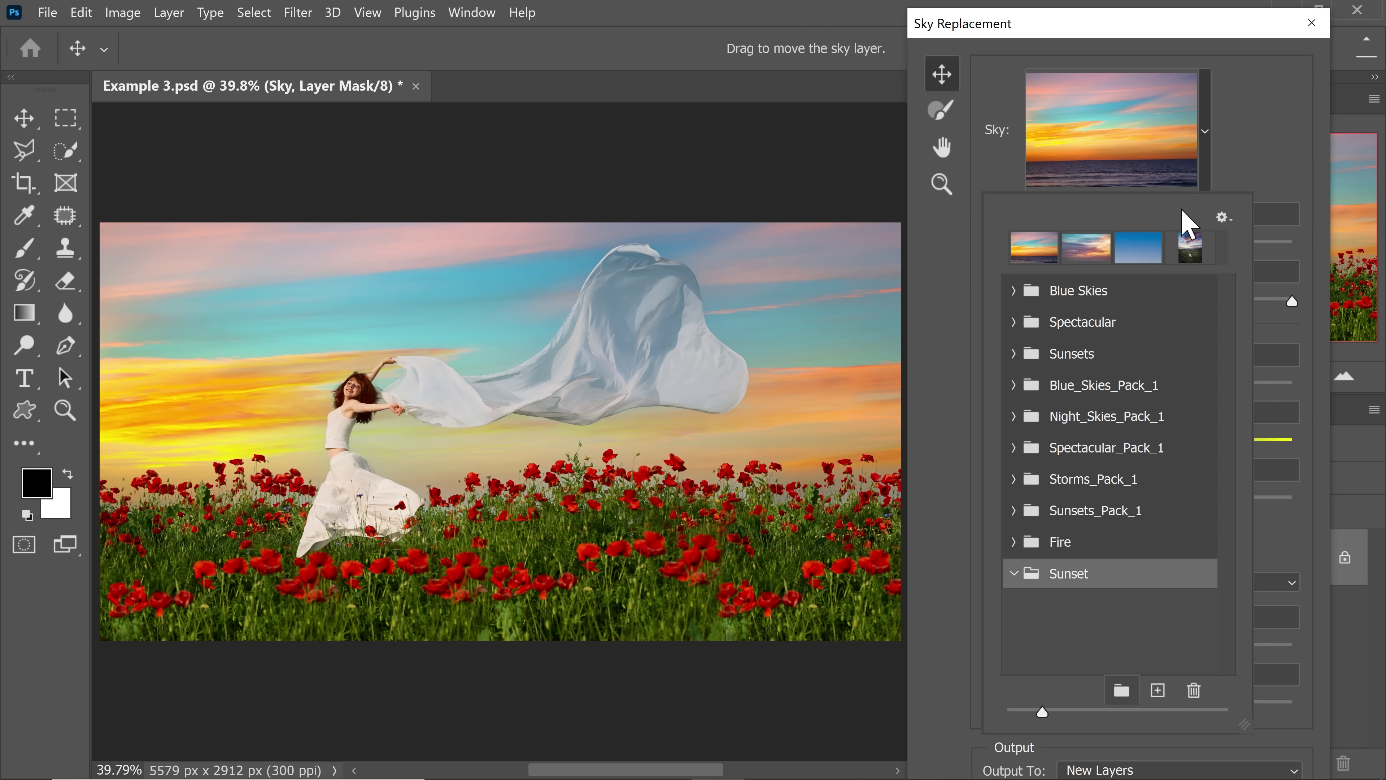
{"action": "right_click", "coordinate": [1162, 577]}
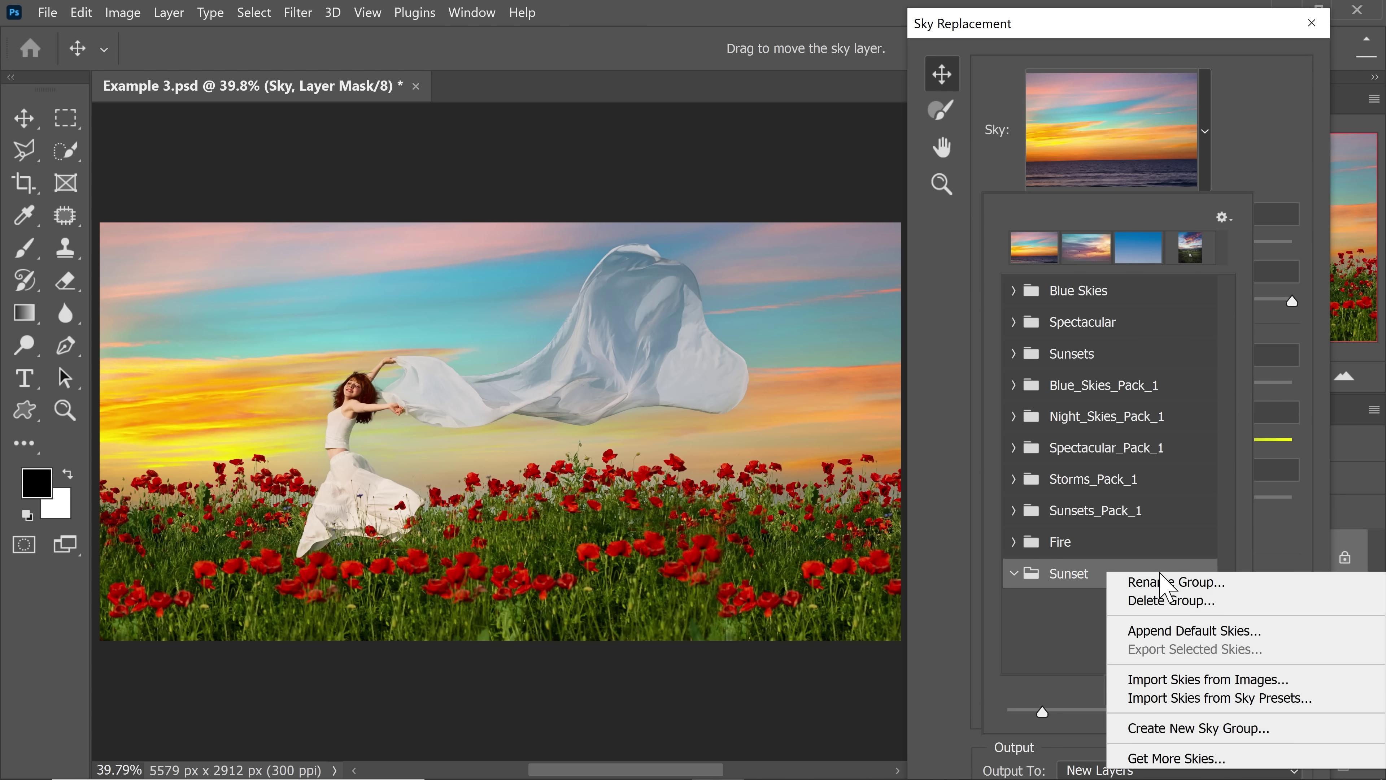
{"action": "left_click", "coordinate": [1213, 685]}
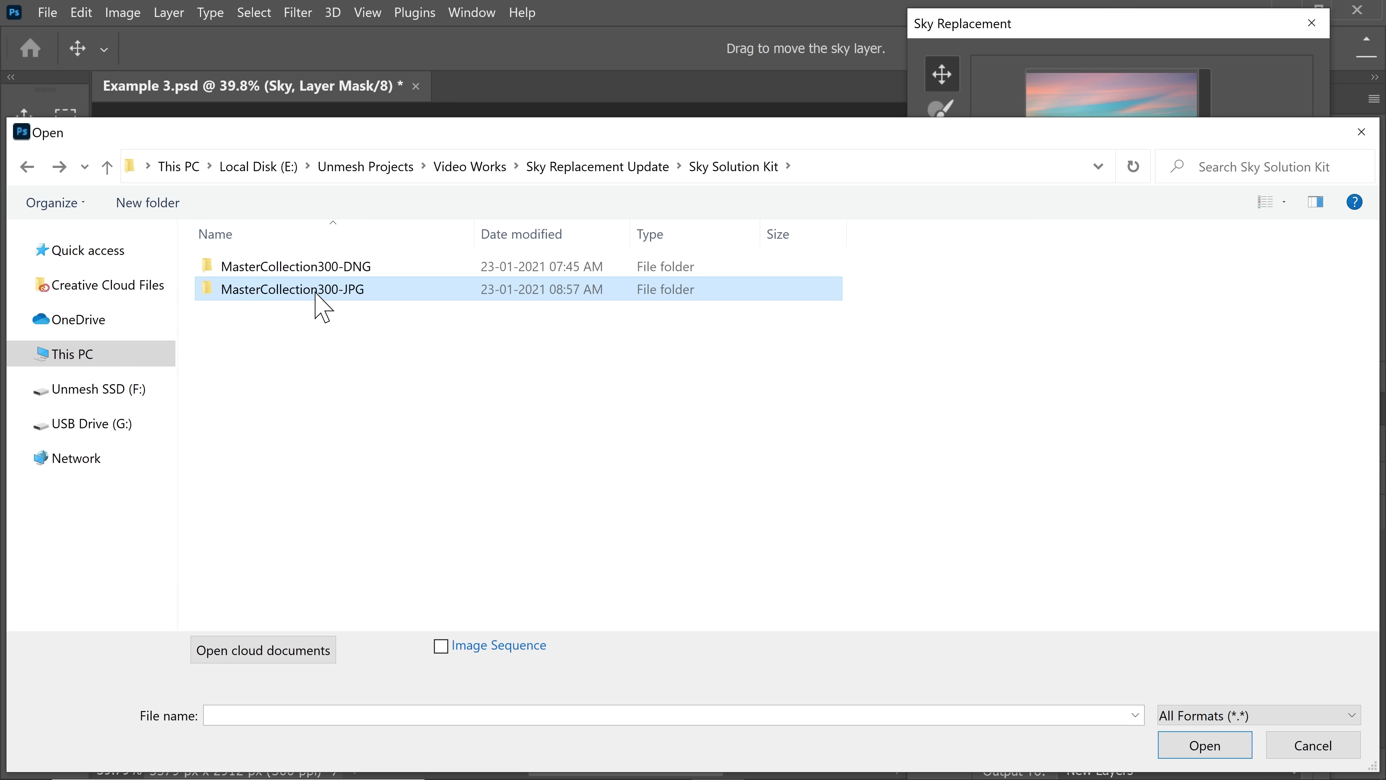
Step: Select all 30 ssk-into-the-sunset JPGs in MasterCollection300-JPG > Into the Sunset and import them
{"action": "double_click", "coordinate": [316, 295]}
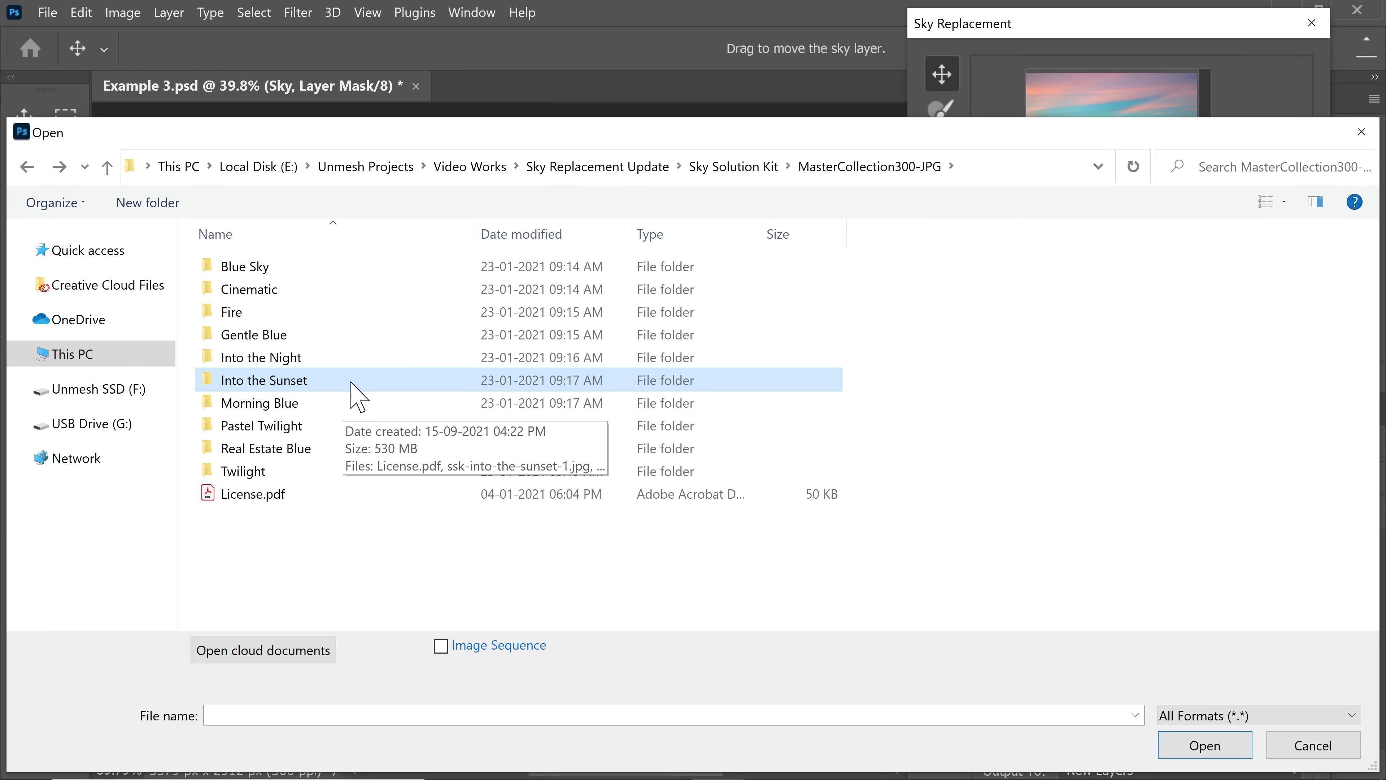
{"action": "double_click", "coordinate": [356, 396]}
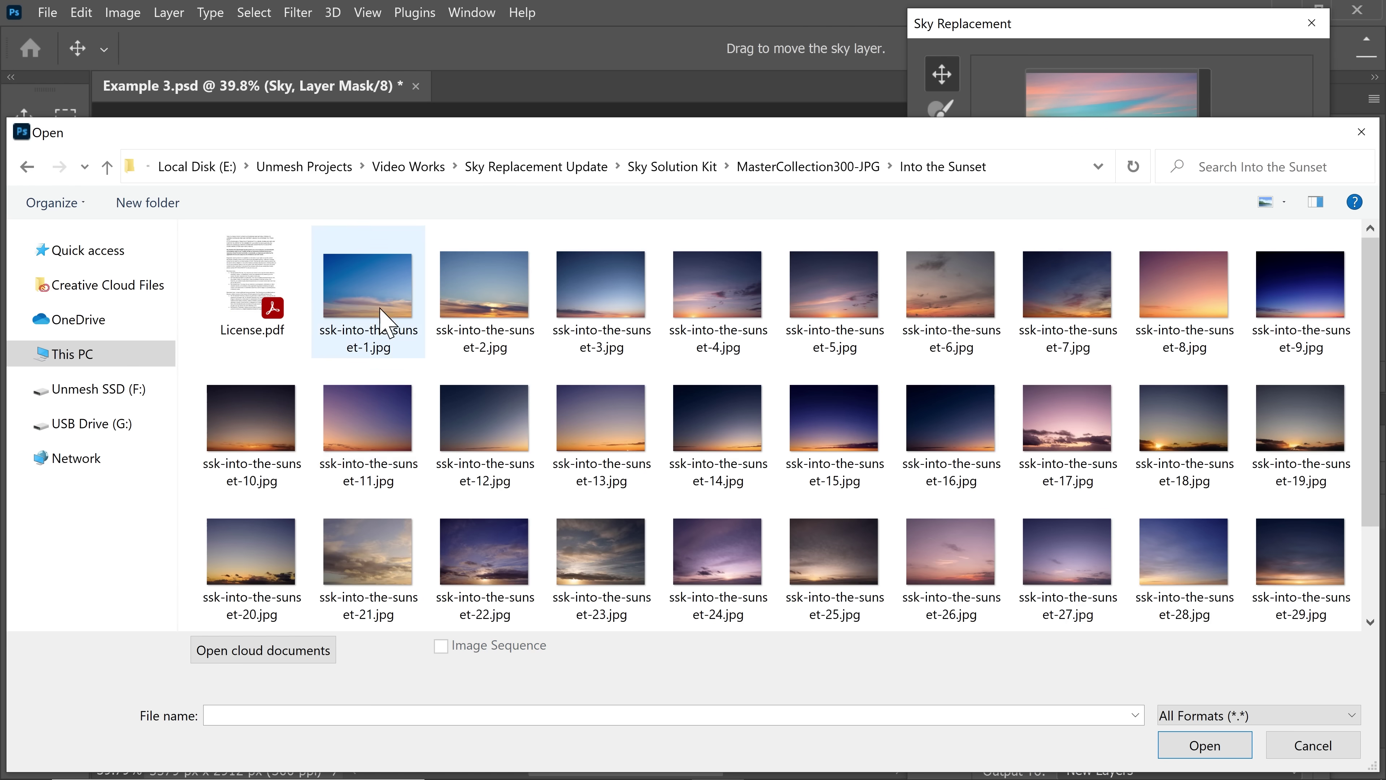
{"action": "left_click", "coordinate": [376, 295]}
{"action": "scroll", "coordinate": [1363, 450], "scroll_direction": "down", "scroll_amount": 3}
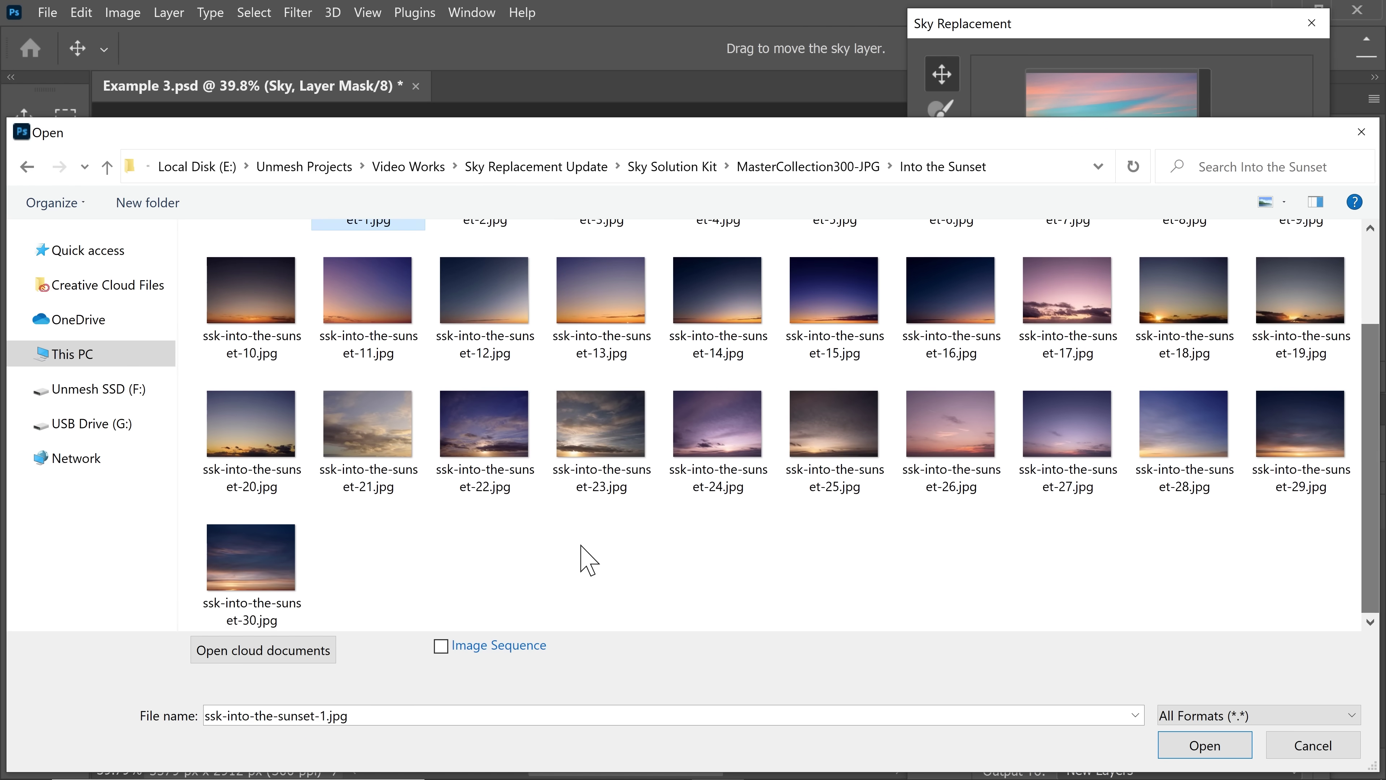
{"action": "left_click", "coordinate": [257, 562], "text": "shift"}
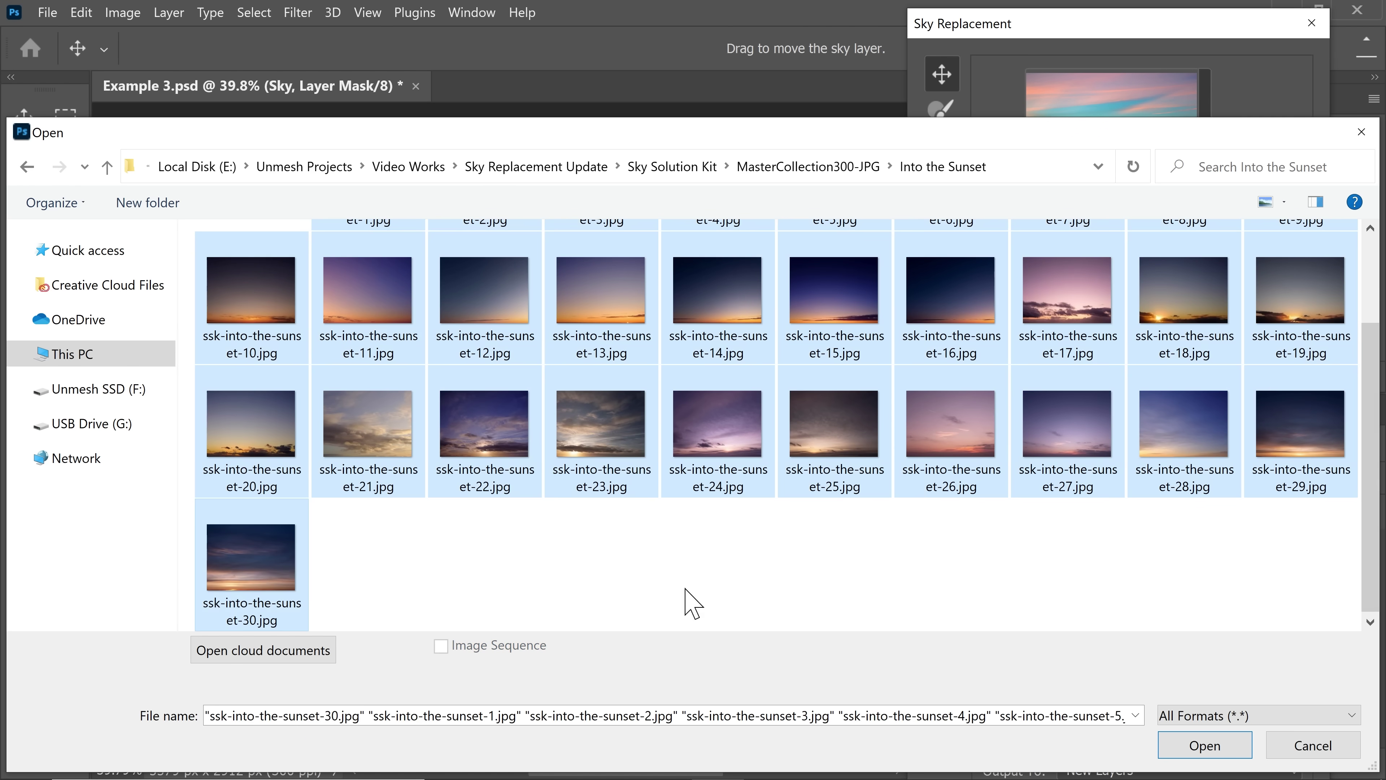
{"action": "left_click", "coordinate": [1205, 746]}
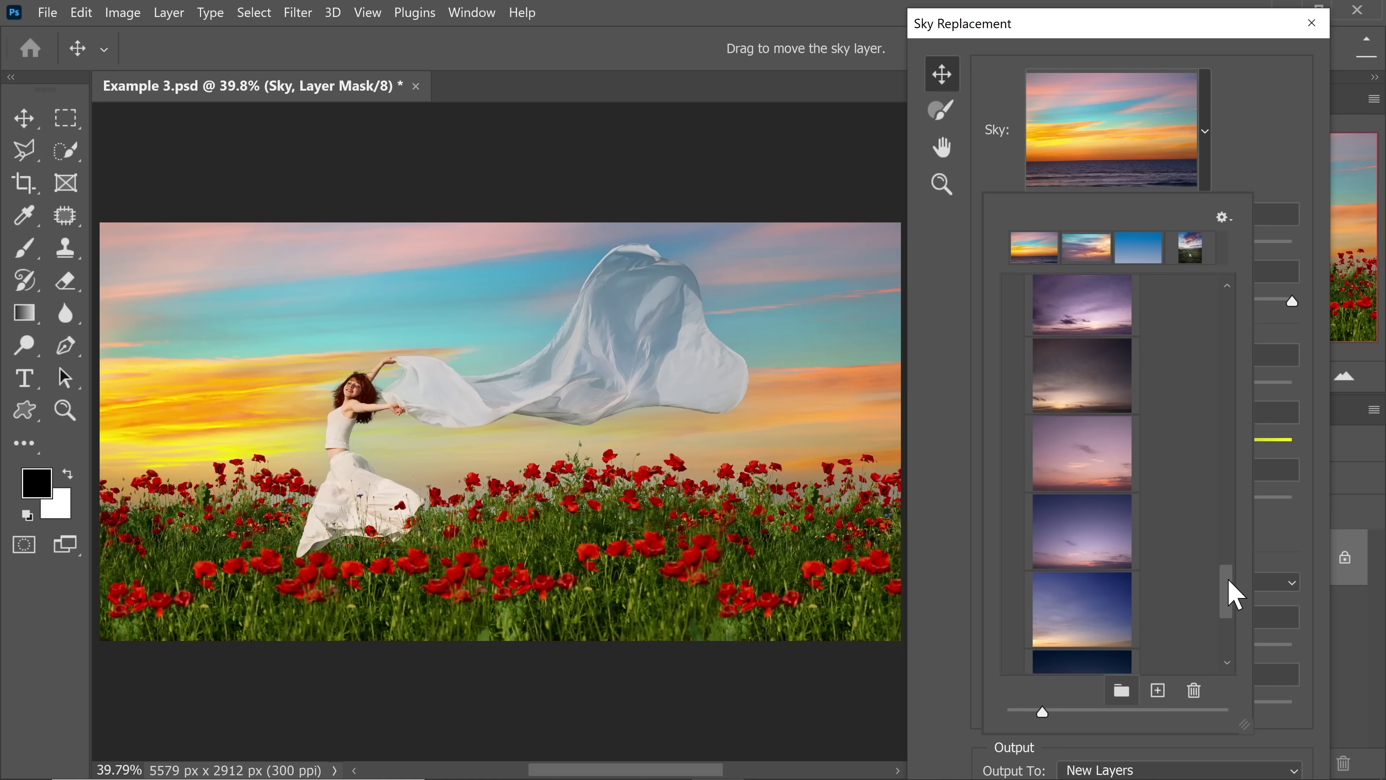
Step: Close the sky preset list and drag the sunset sky left and its clouds higher
{"action": "scroll", "coordinate": [1228, 588], "scroll_direction": "down", "scroll_amount": 3}
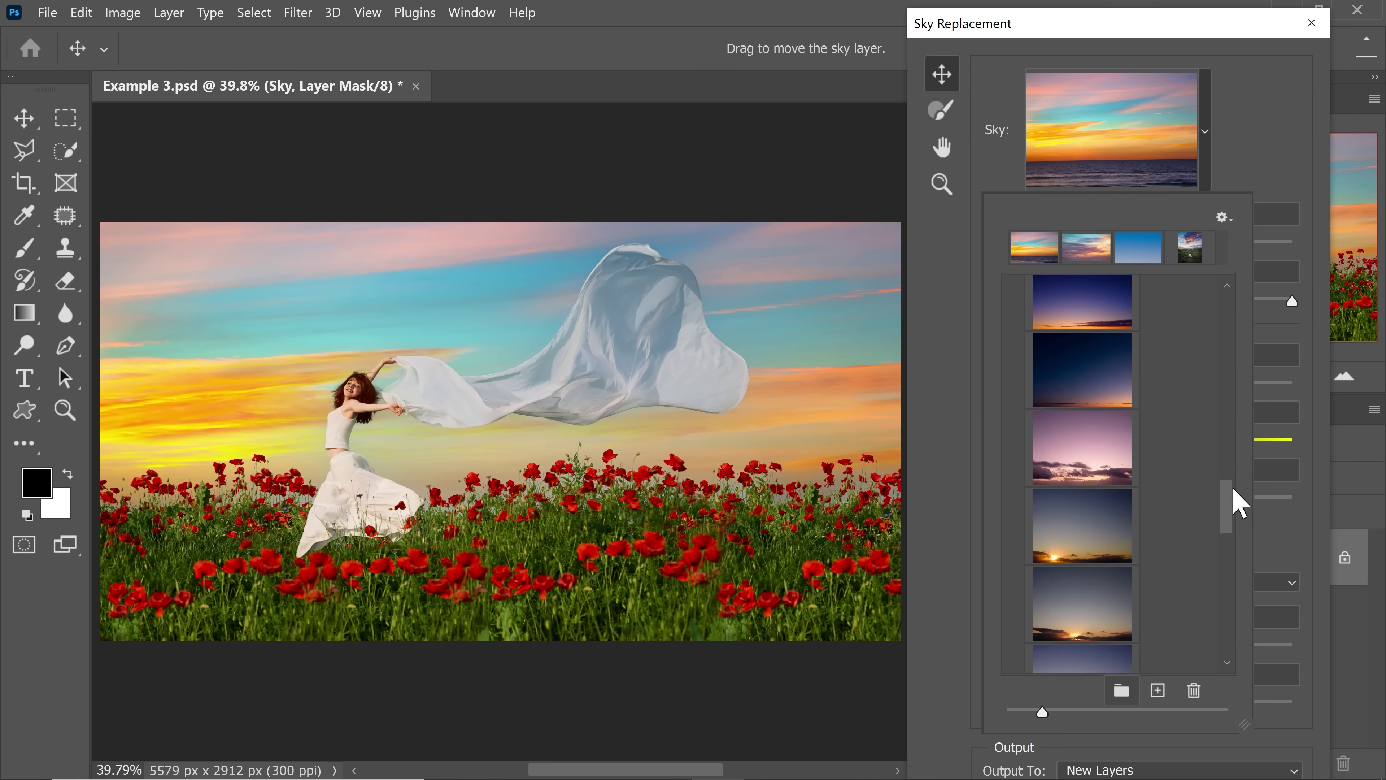
{"action": "left_click_drag", "start_coordinate": [1239, 449], "coordinate": [1268, 337]}
{"action": "scroll", "coordinate": [1182, 401], "scroll_direction": "down", "scroll_amount": 1}
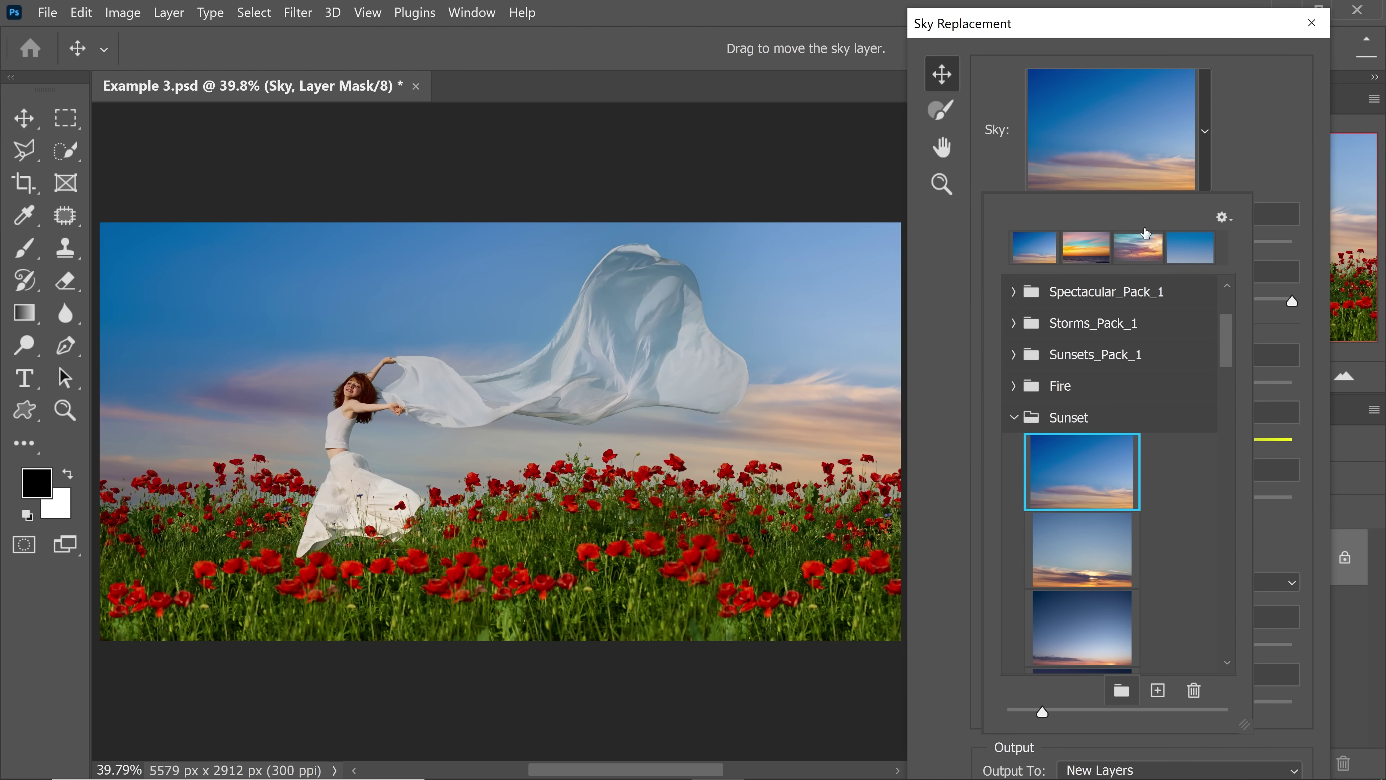
{"action": "left_click", "coordinate": [1252, 167]}
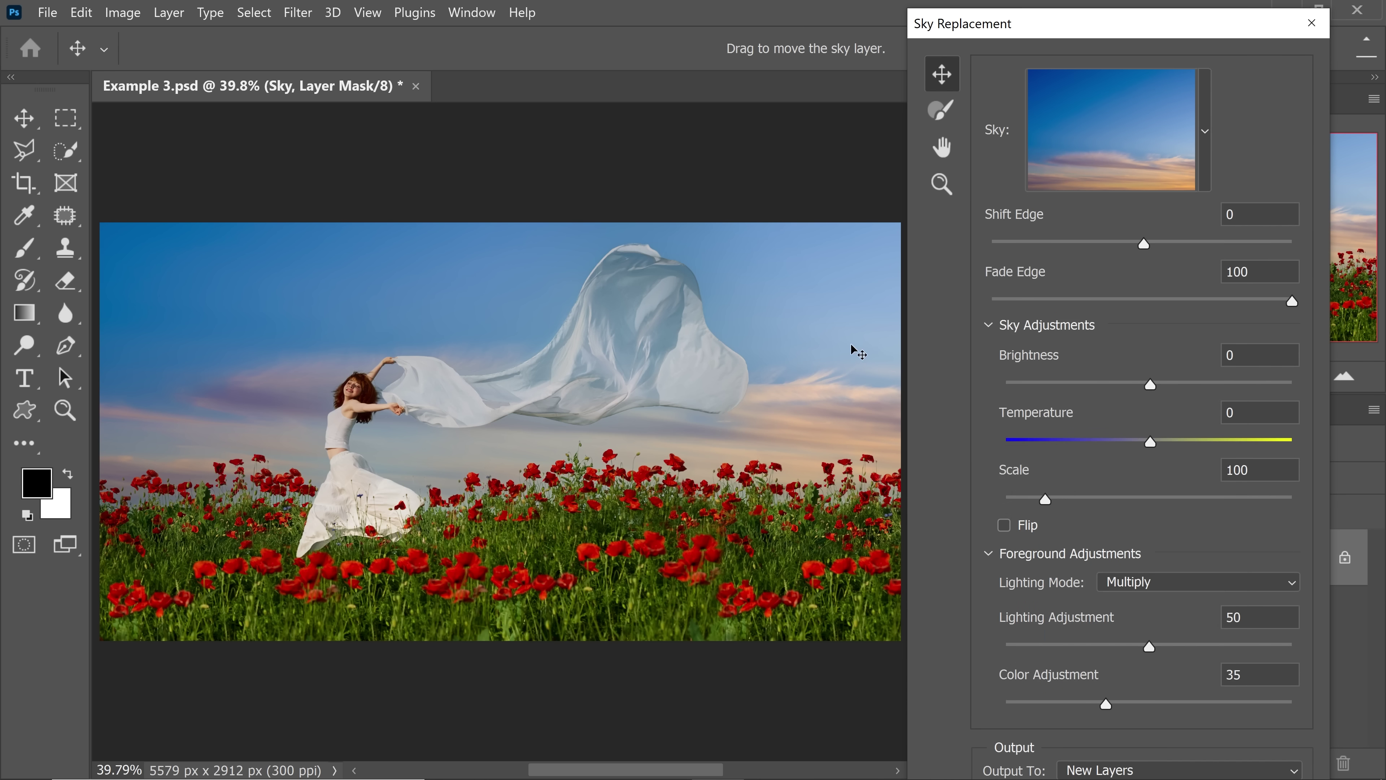
{"action": "left_click_drag", "start_coordinate": [602, 491], "coordinate": [224, 445]}
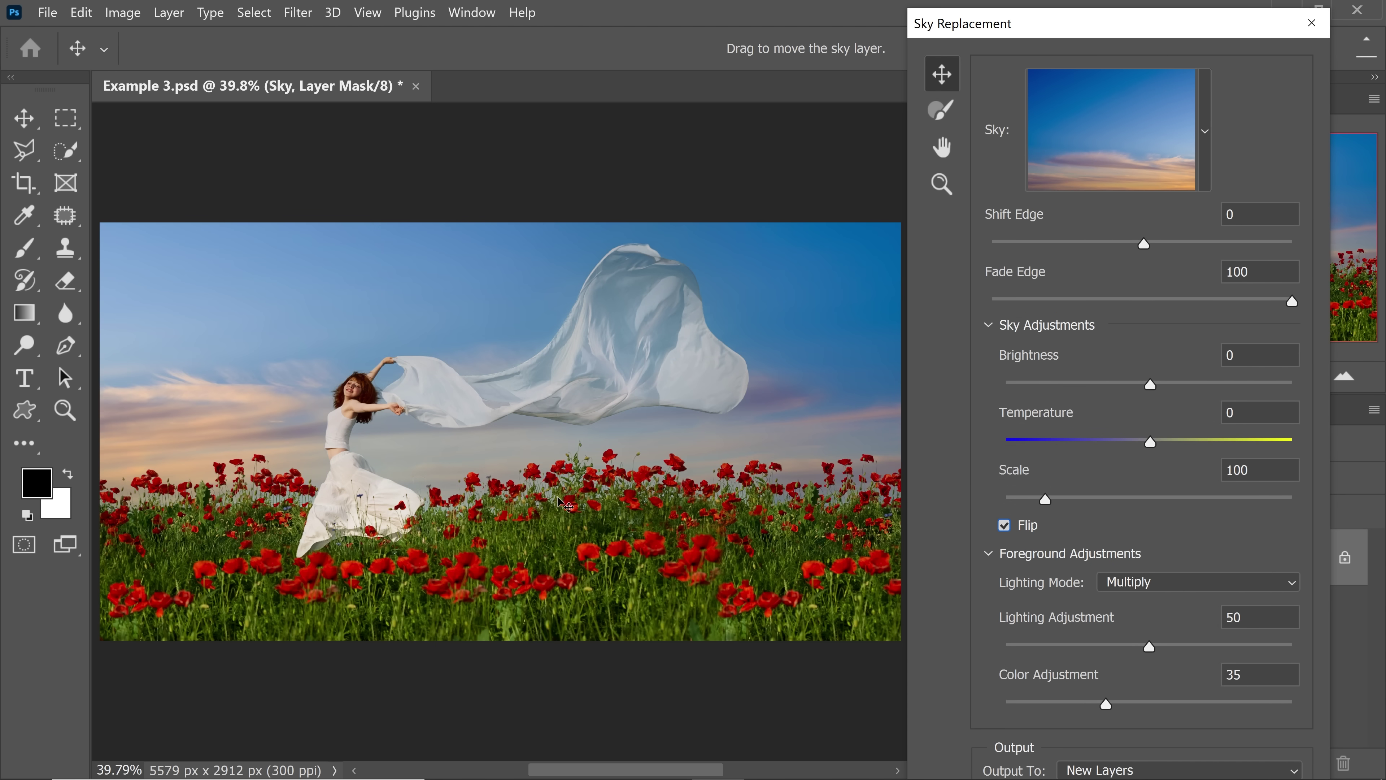
{"action": "mouse_move", "coordinate": [240, 418]}
{"action": "left_mouse_down"}
{"action": "mouse_move", "coordinate": [235, 359]}
{"action": "mouse_move", "coordinate": [240, 422]}
{"action": "left_mouse_up"}
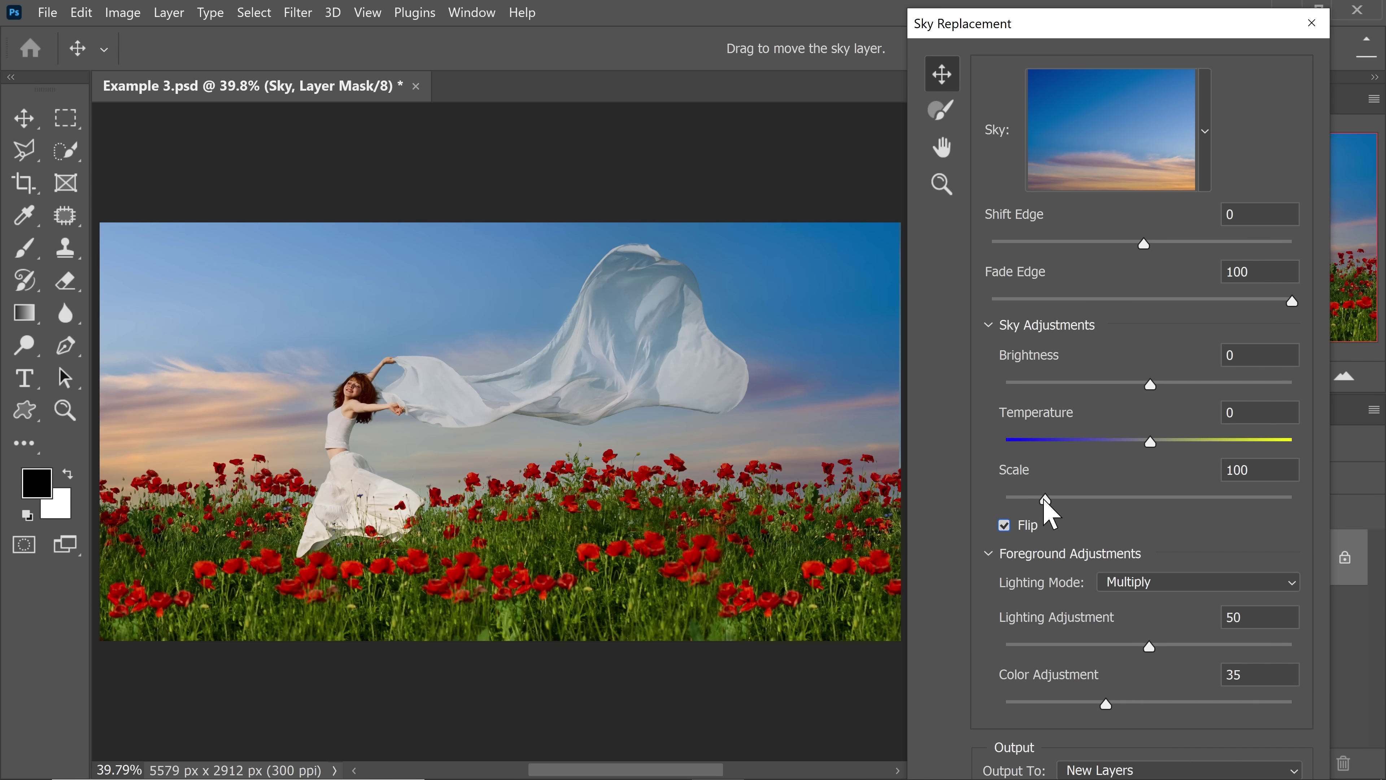
Step: Scale the sky to 119, raise it behind the dancer, and set Color Adjustment 100, Lighting 74
{"action": "left_click_drag", "start_coordinate": [1063, 507], "coordinate": [1064, 511]}
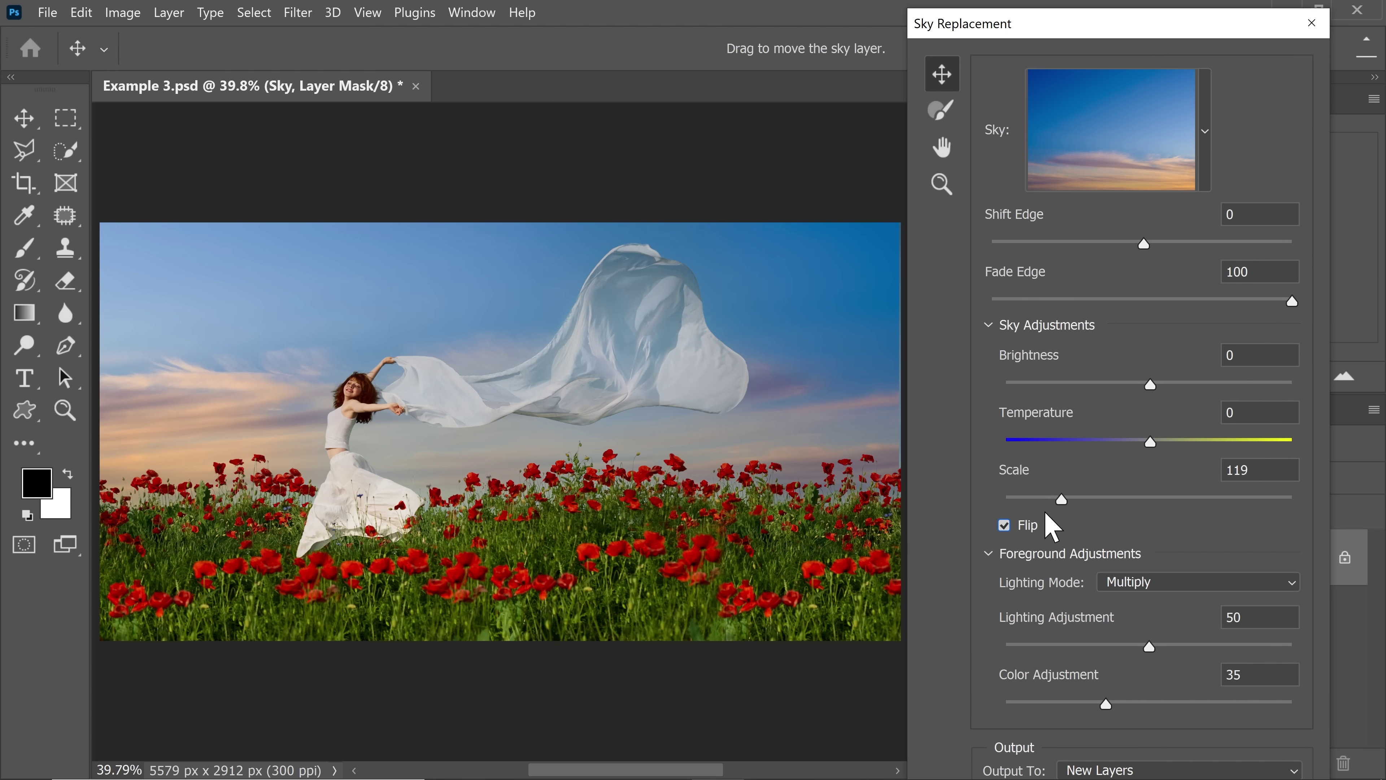
{"action": "left_click_drag", "start_coordinate": [361, 437], "coordinate": [385, 417]}
{"action": "left_click_drag", "start_coordinate": [1112, 712], "coordinate": [1318, 713]}
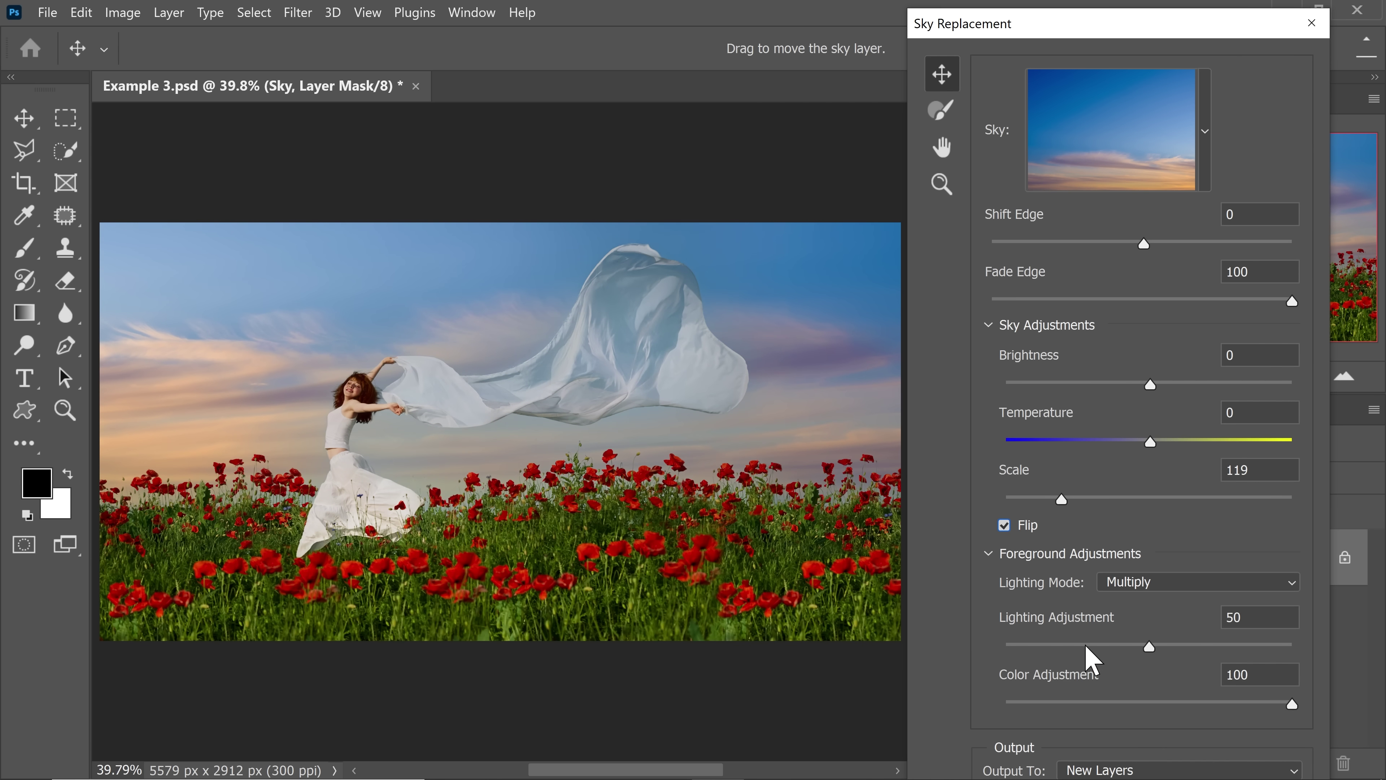
{"action": "mouse_move", "coordinate": [1223, 647]}
{"action": "left_mouse_down"}
{"action": "mouse_move", "coordinate": [1151, 646]}
{"action": "mouse_move", "coordinate": [1215, 646]}
{"action": "left_mouse_up"}
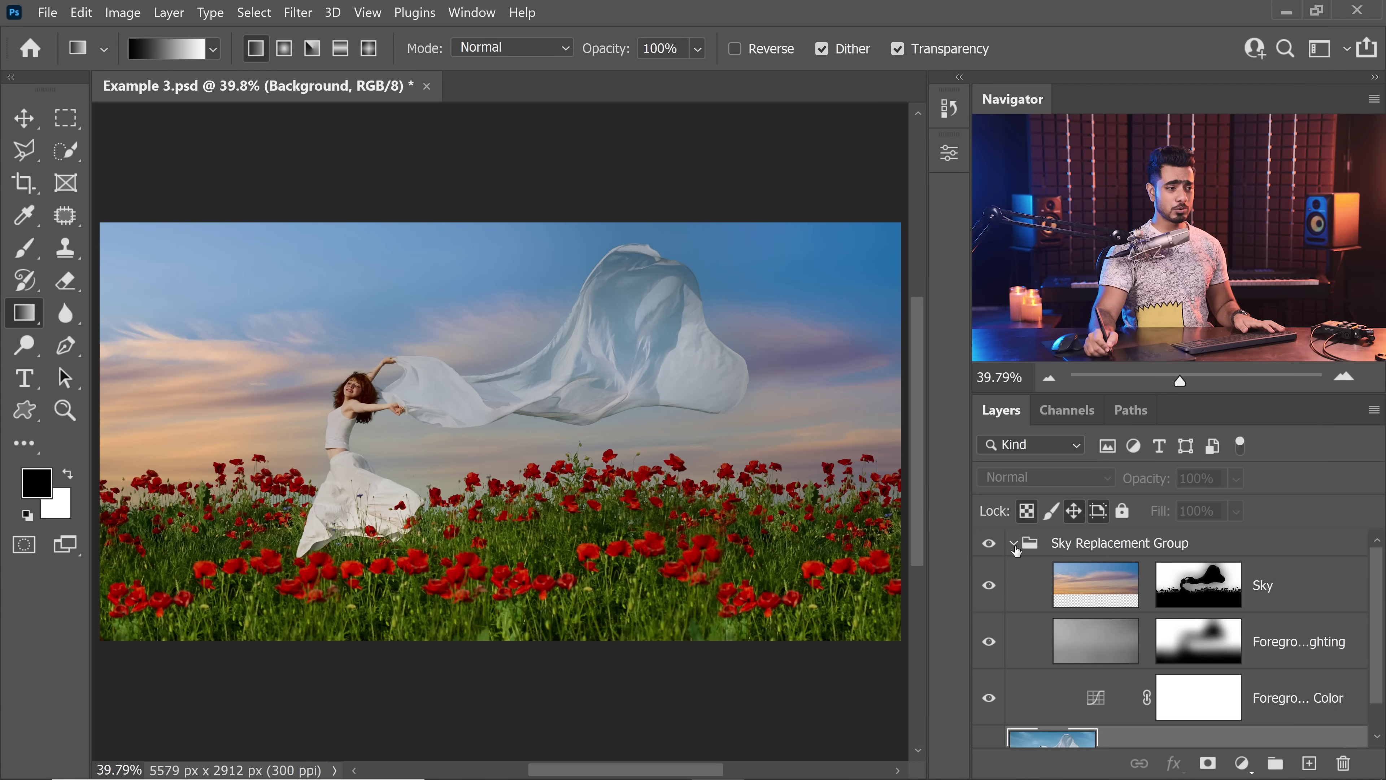
Step: Duplicate the Background, move the copy above Sky Replacement Group, and name it Luminar
{"action": "left_click", "coordinate": [1013, 543]}
{"action": "left_click", "coordinate": [988, 545]}
{"action": "left_click", "coordinate": [988, 545]}
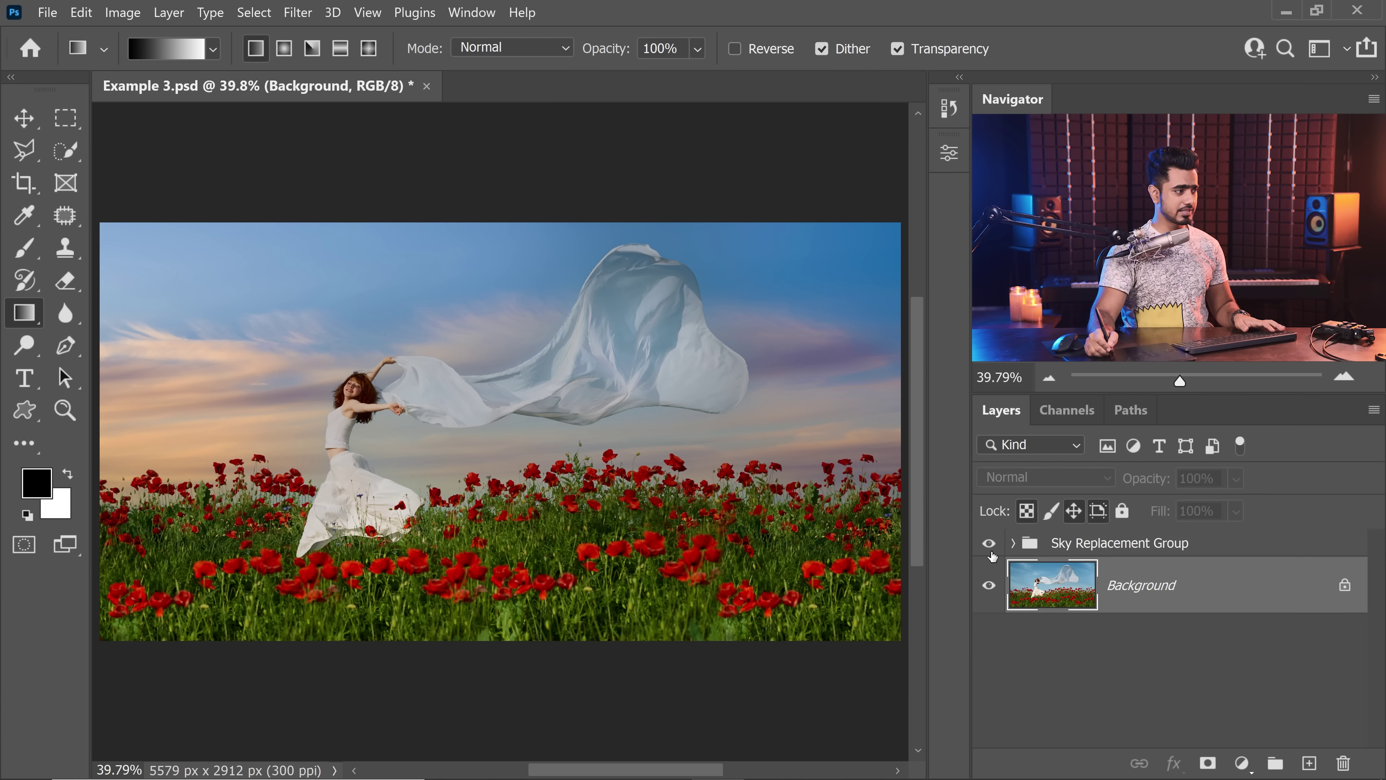
{"action": "key", "text": "ctrl+j"}
{"action": "left_click_drag", "start_coordinate": [1179, 585], "coordinate": [1129, 546]}
{"action": "double_click", "coordinate": [1152, 557]}
{"action": "type", "text": "Luminar"}
{"action": "key", "text": "Return"}
Step: Convert the Luminar layer for Smart Filters
{"action": "left_click", "coordinate": [297, 12]}
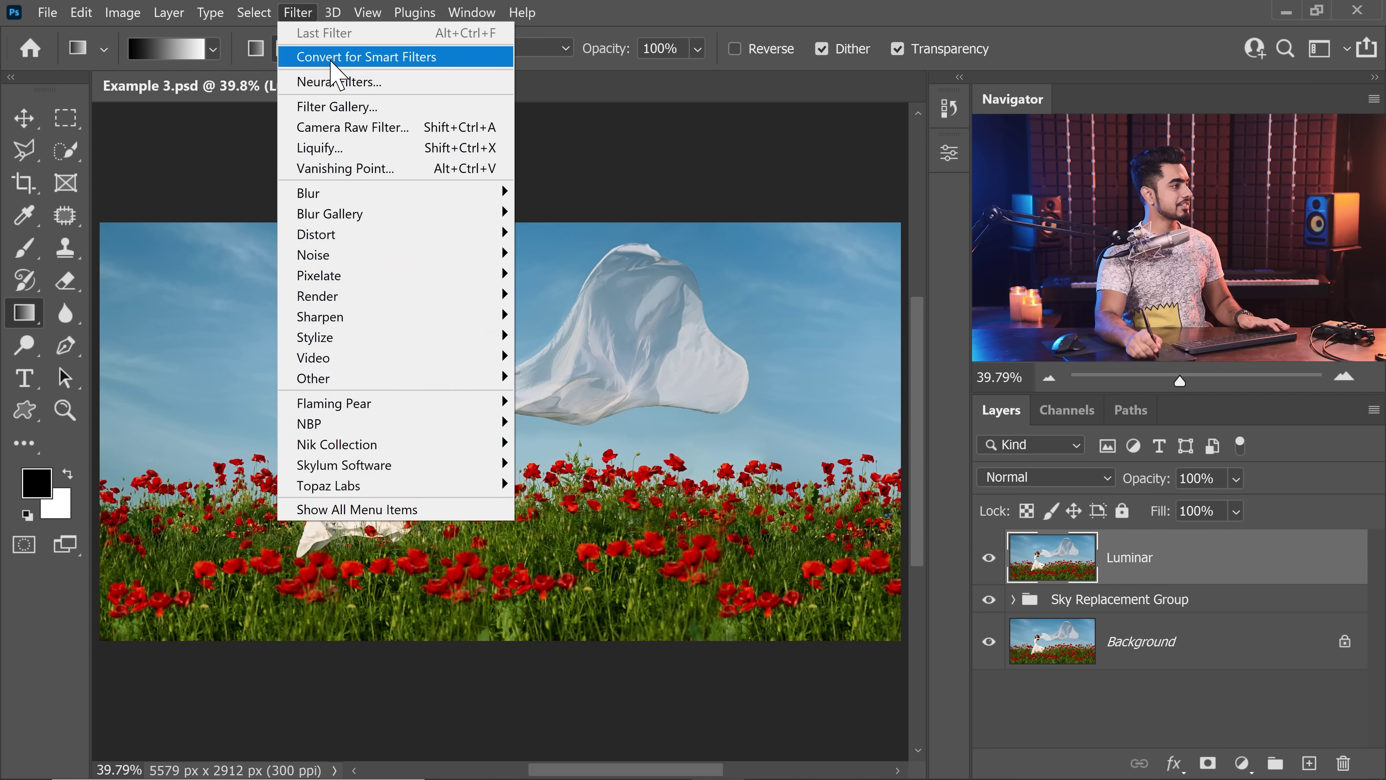
{"action": "left_click", "coordinate": [349, 56]}
{"action": "left_click", "coordinate": [826, 373]}
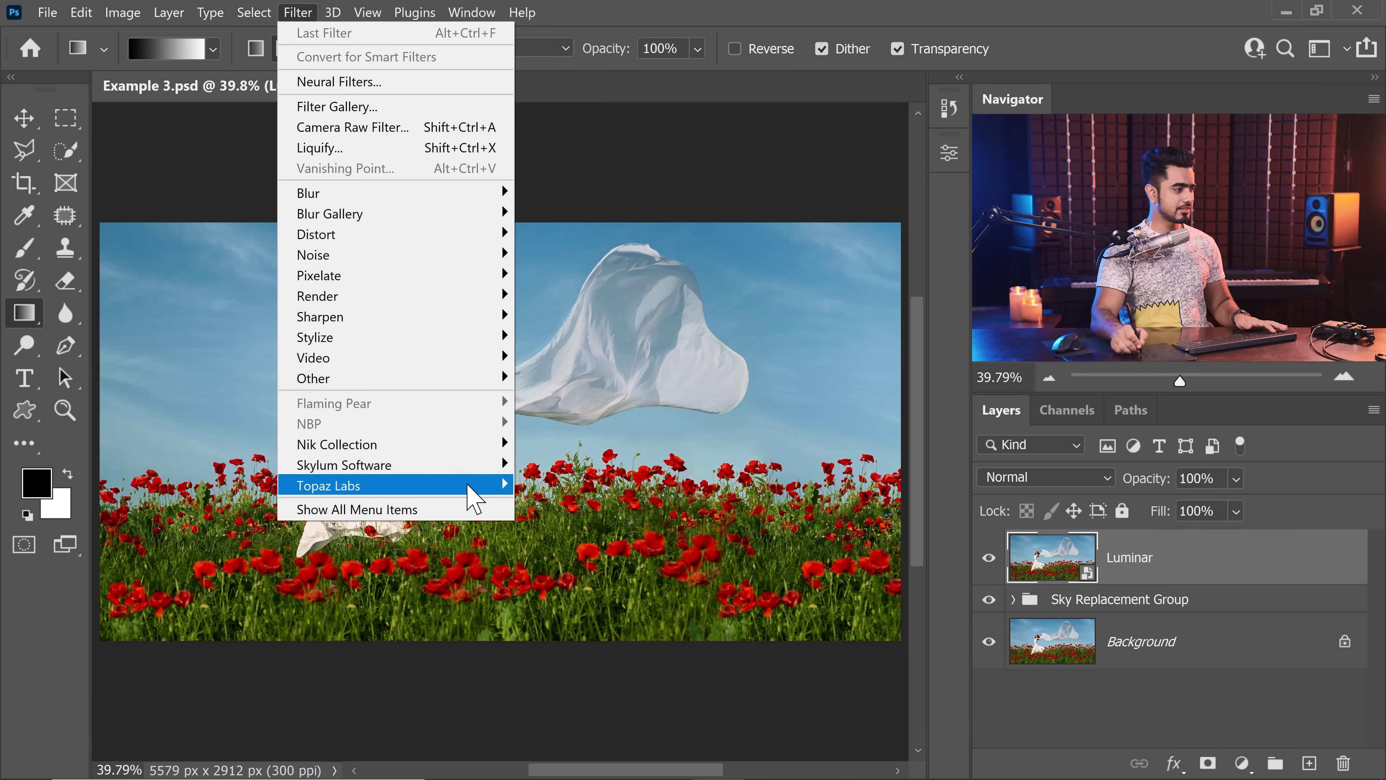
Step: Run Skylum Software > Luminar AI on the Luminar layer and switch to its Edit tools
{"action": "mouse_move", "coordinate": [465, 467]}
{"action": "left_click", "coordinate": [574, 490]}
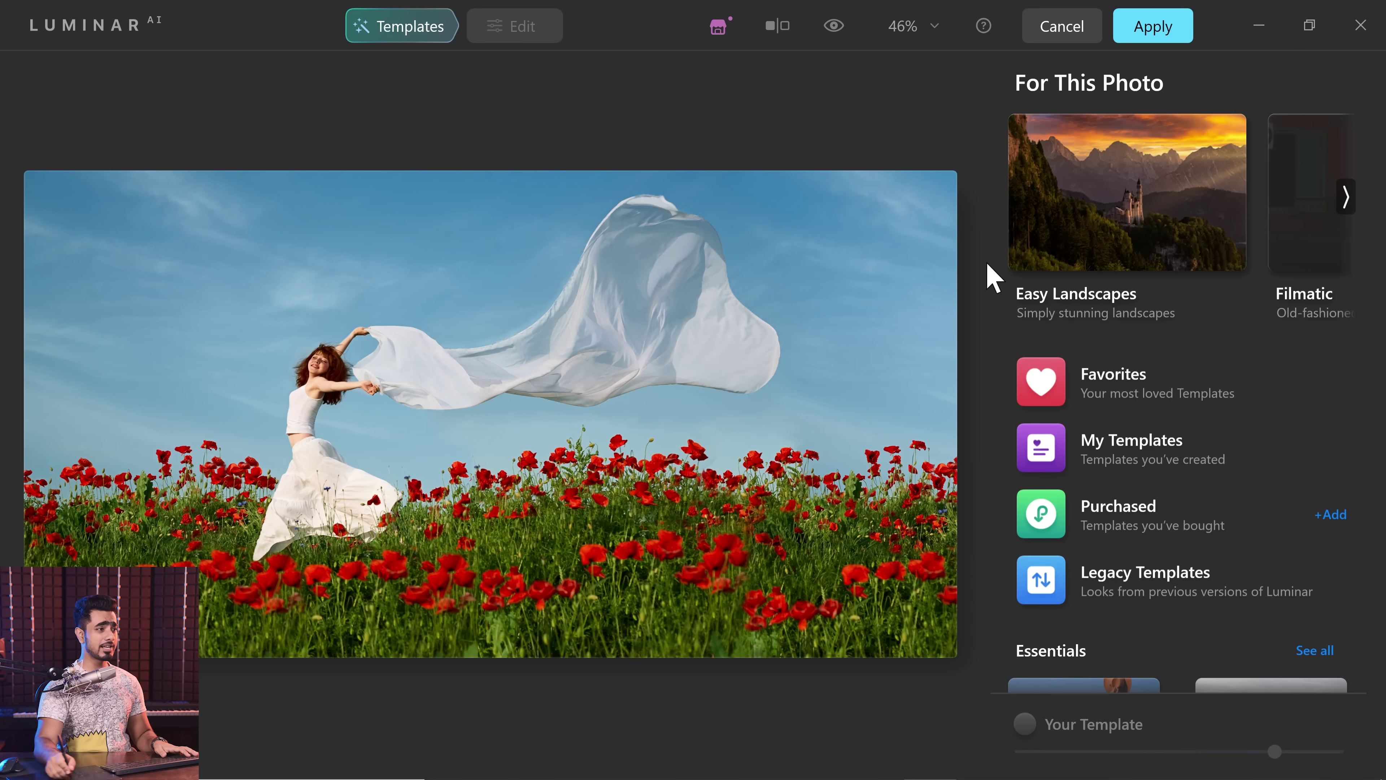
{"action": "key", "text": "ctrl+3"}
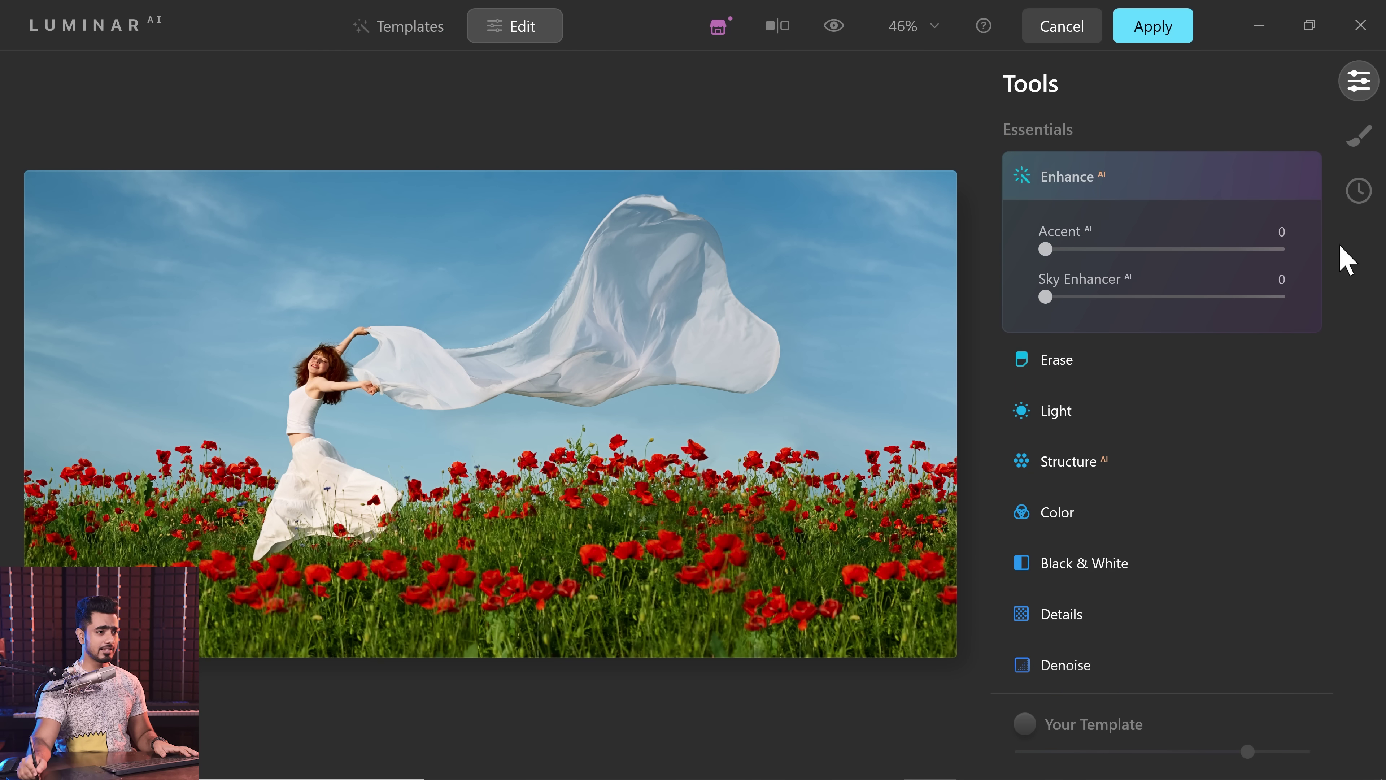
Step: In Sky AI, choose the ssk-into-the-sunset-1 sky from All Skies in Sky Selection
{"action": "scroll", "coordinate": [1338, 252], "scroll_direction": "down", "scroll_amount": 1}
{"action": "scroll", "coordinate": [1335, 333], "scroll_direction": "down", "scroll_amount": 10}
{"action": "scroll", "coordinate": [1277, 407], "scroll_direction": "up", "scroll_amount": 2}
{"action": "scroll", "coordinate": [1173, 366], "scroll_direction": "down", "scroll_amount": 2}
{"action": "left_click", "coordinate": [1157, 241]}
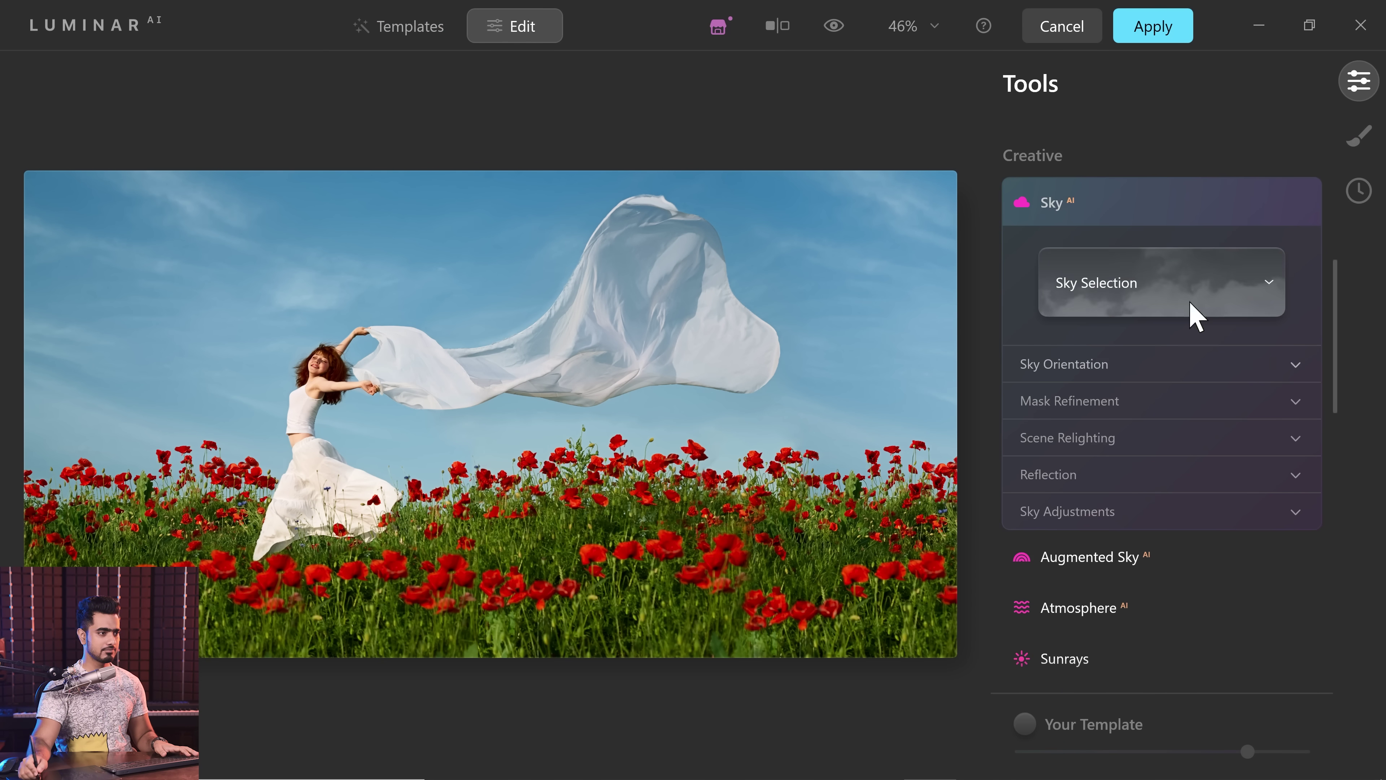
{"action": "left_click", "coordinate": [1228, 297]}
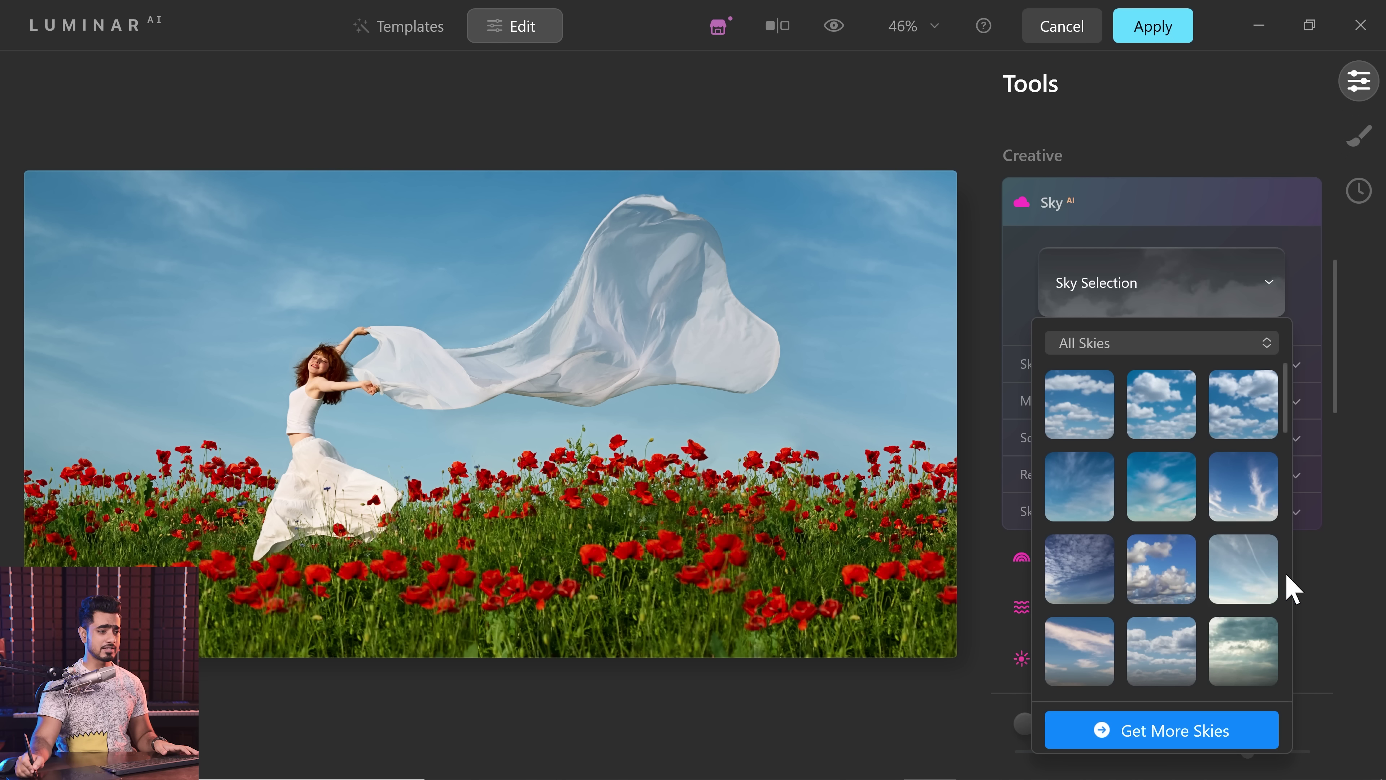
{"action": "left_click", "coordinate": [1255, 343]}
{"action": "left_click", "coordinate": [1201, 377]}
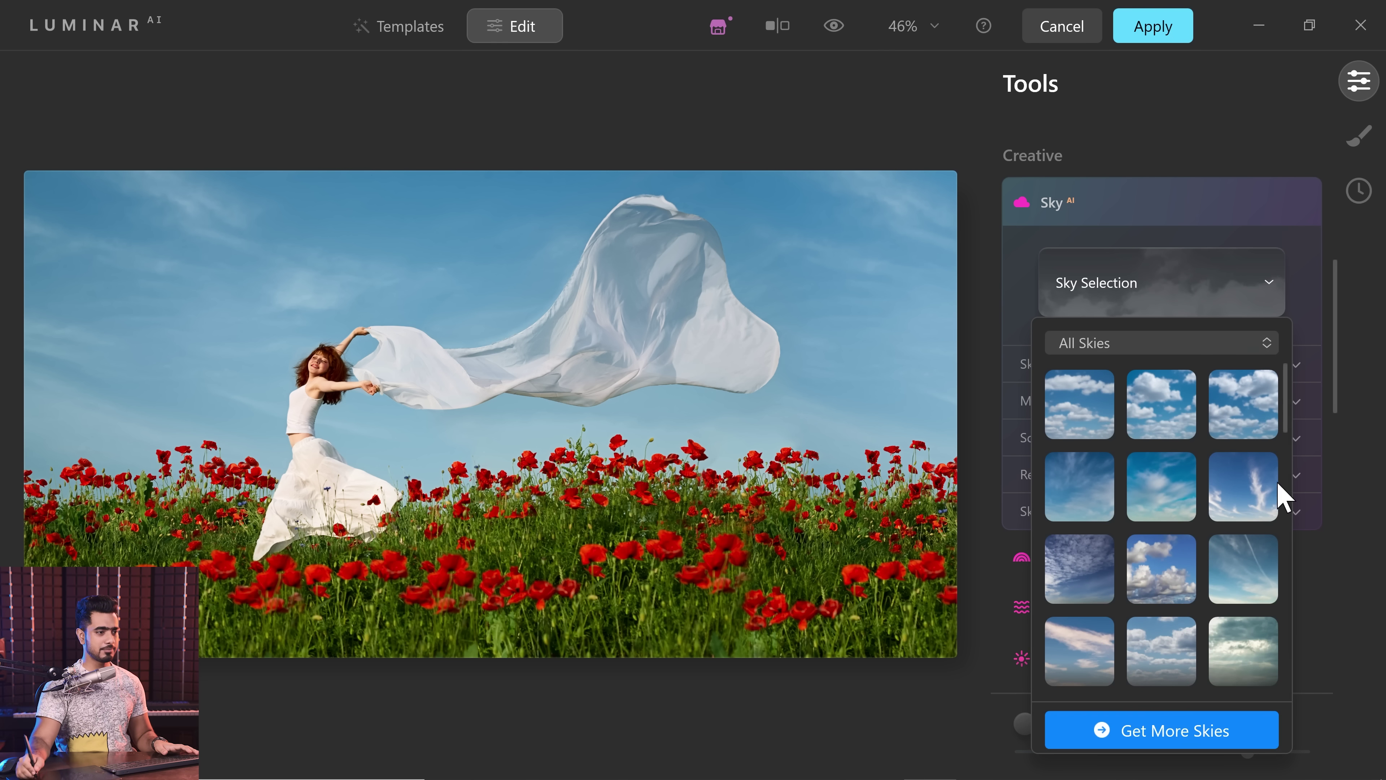
{"action": "left_click_drag", "start_coordinate": [1285, 419], "coordinate": [1284, 683]}
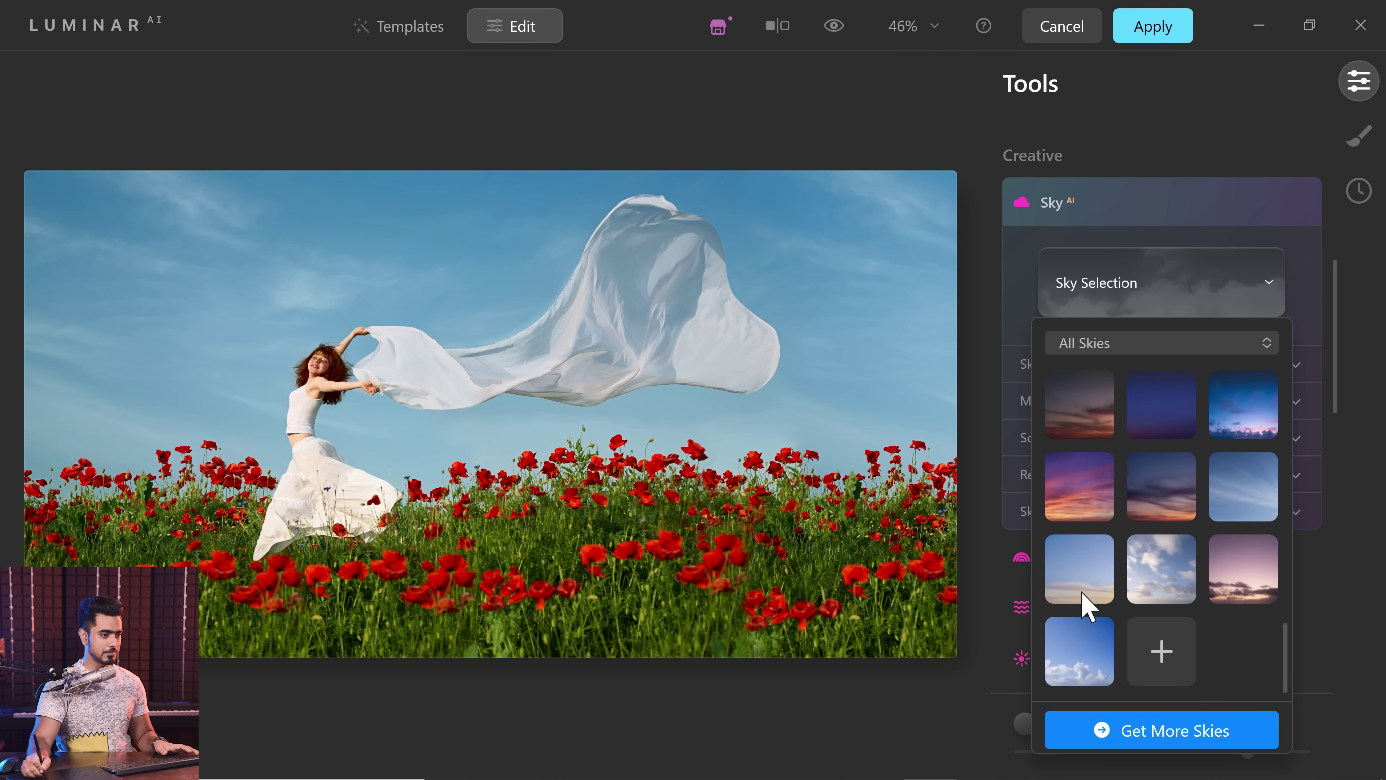
{"action": "left_click", "coordinate": [1151, 375]}
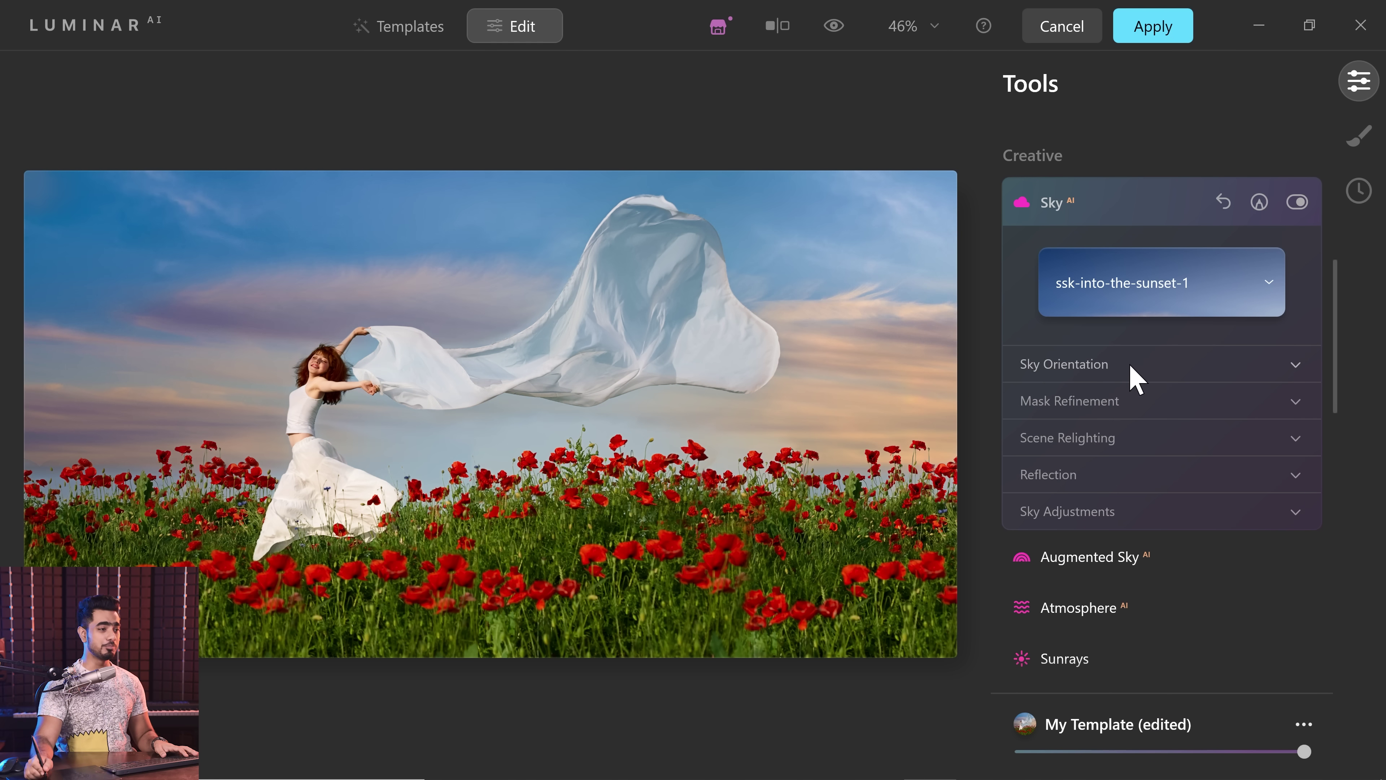
Step: Flip the sunset sky horizontally and lower its horizon line behind the poppies
{"action": "left_click", "coordinate": [1139, 368]}
{"action": "left_click", "coordinate": [1051, 539]}
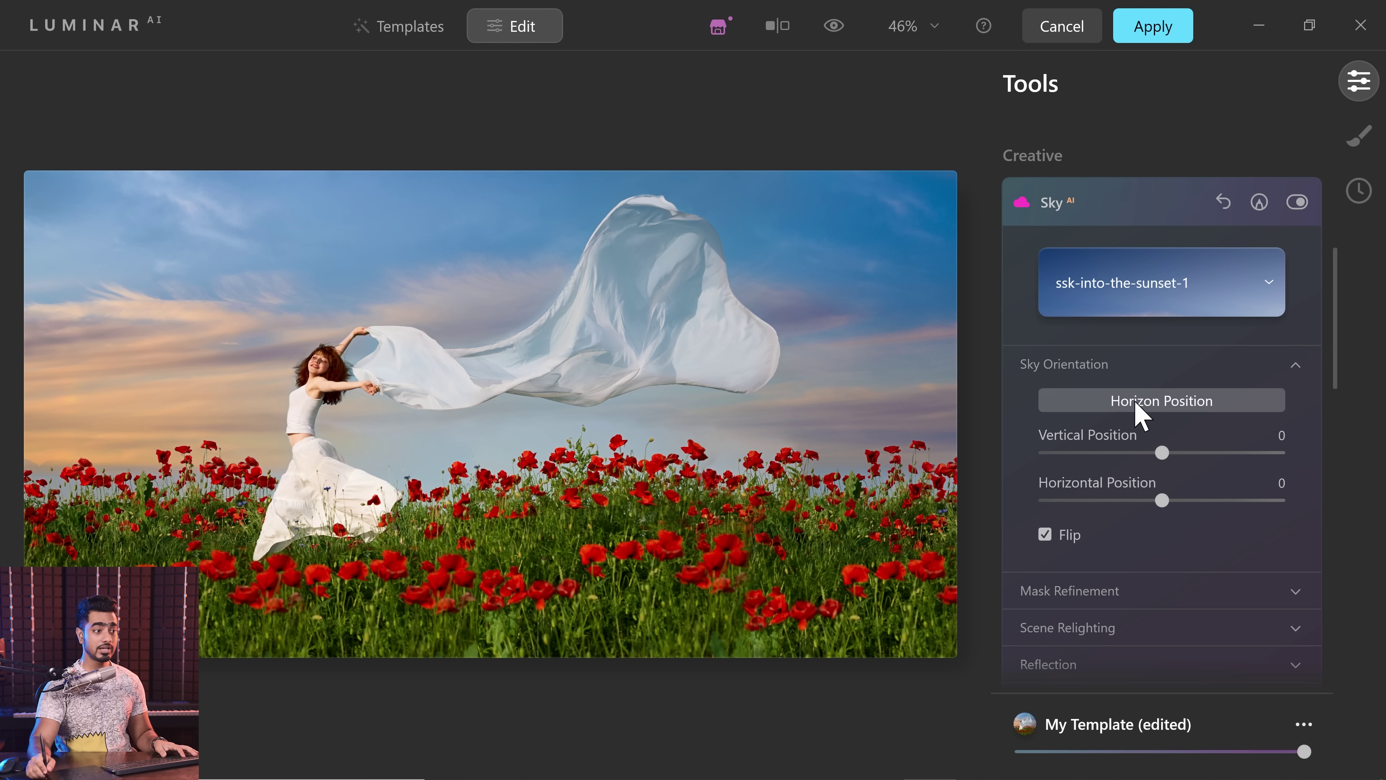
{"action": "left_click", "coordinate": [1159, 409]}
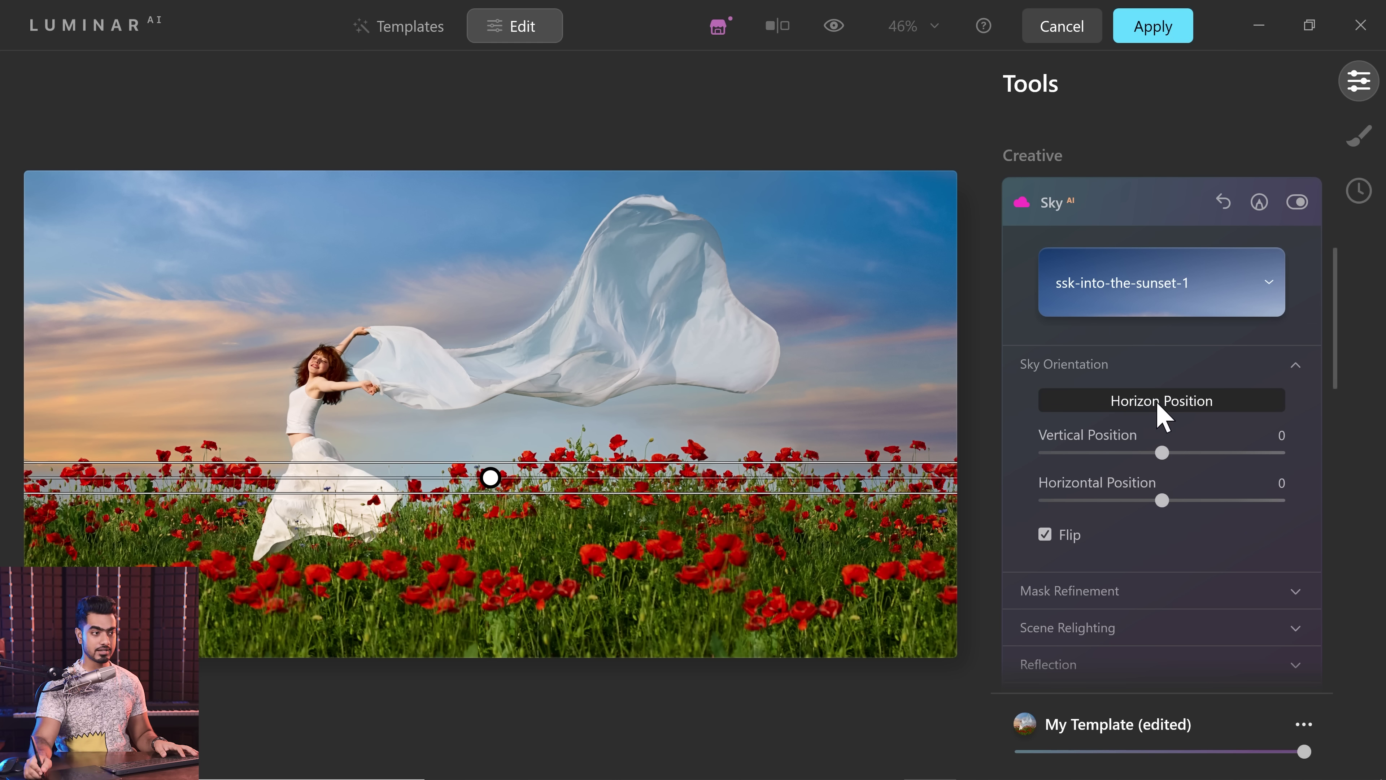
{"action": "left_click_drag", "start_coordinate": [491, 478], "coordinate": [490, 524]}
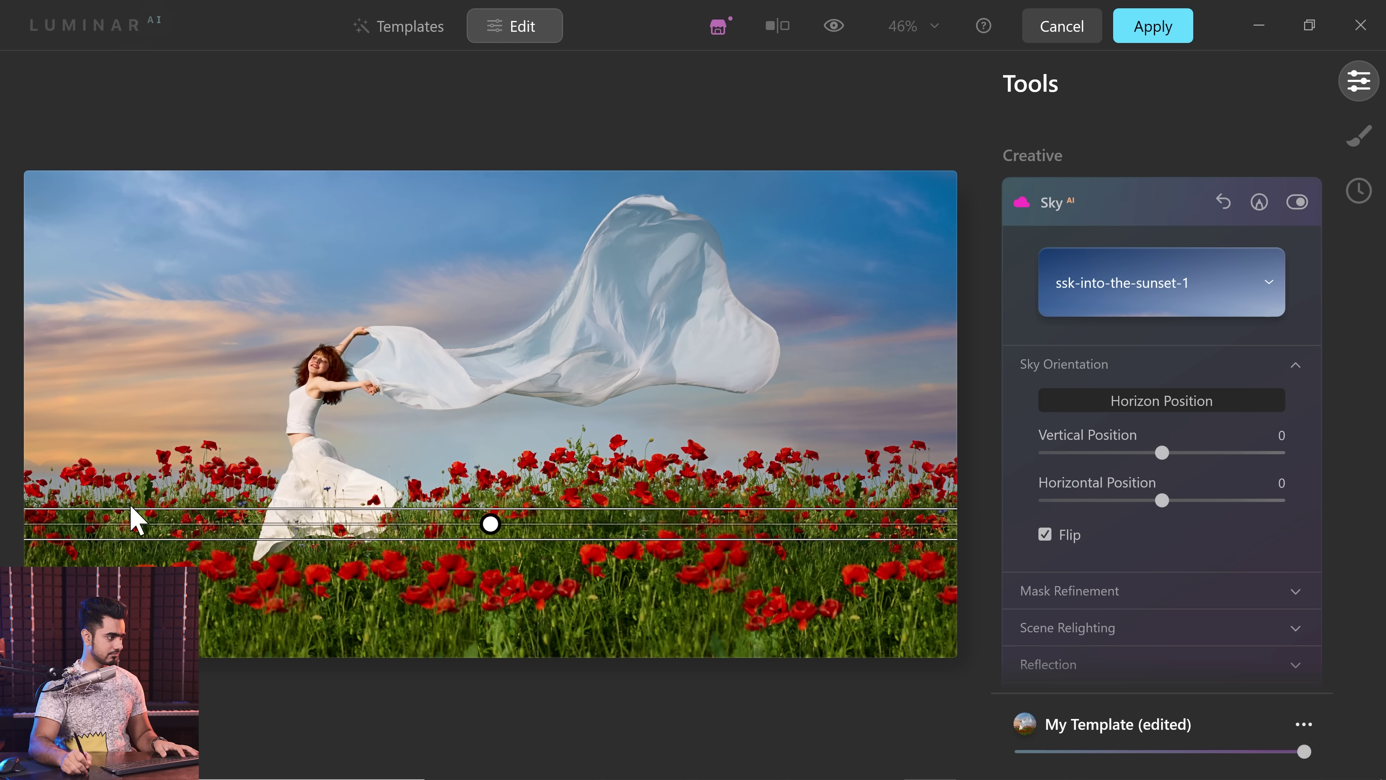
{"action": "left_click_drag", "start_coordinate": [131, 519], "coordinate": [131, 528]}
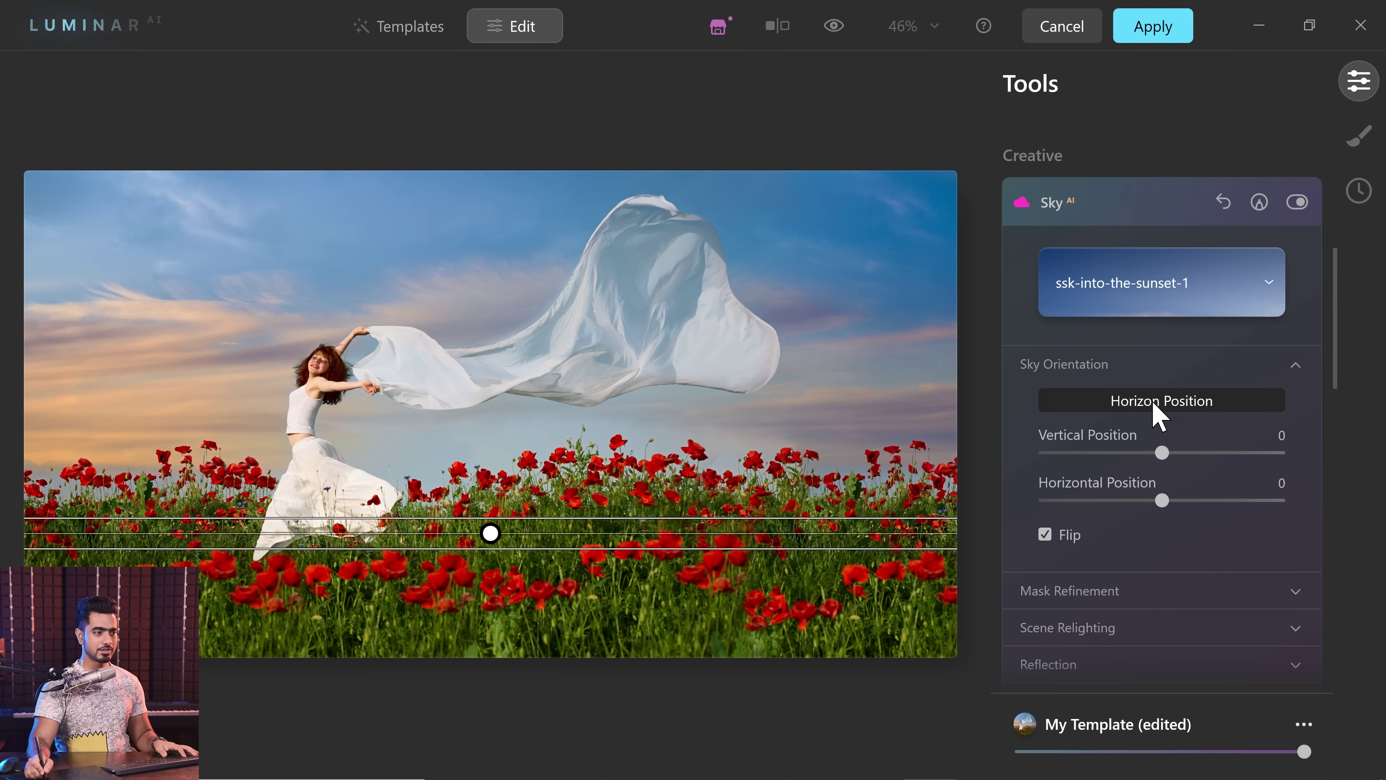
{"action": "left_click", "coordinate": [1164, 412]}
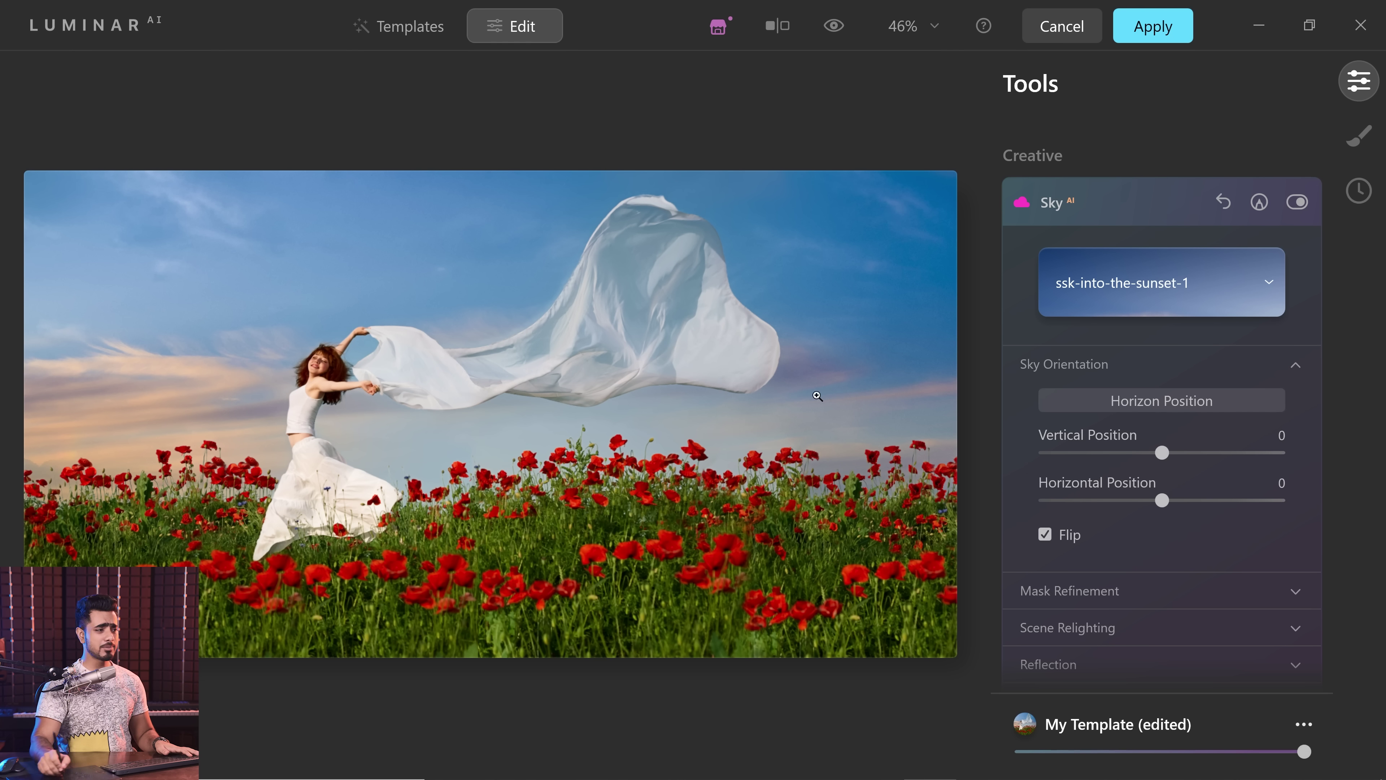
{"action": "left_click", "coordinate": [1148, 594]}
Step: Set the sky's Mask Refinement to Global 79 and Close Gaps 28
{"action": "scroll", "coordinate": [1328, 451], "scroll_direction": "down", "scroll_amount": 2}
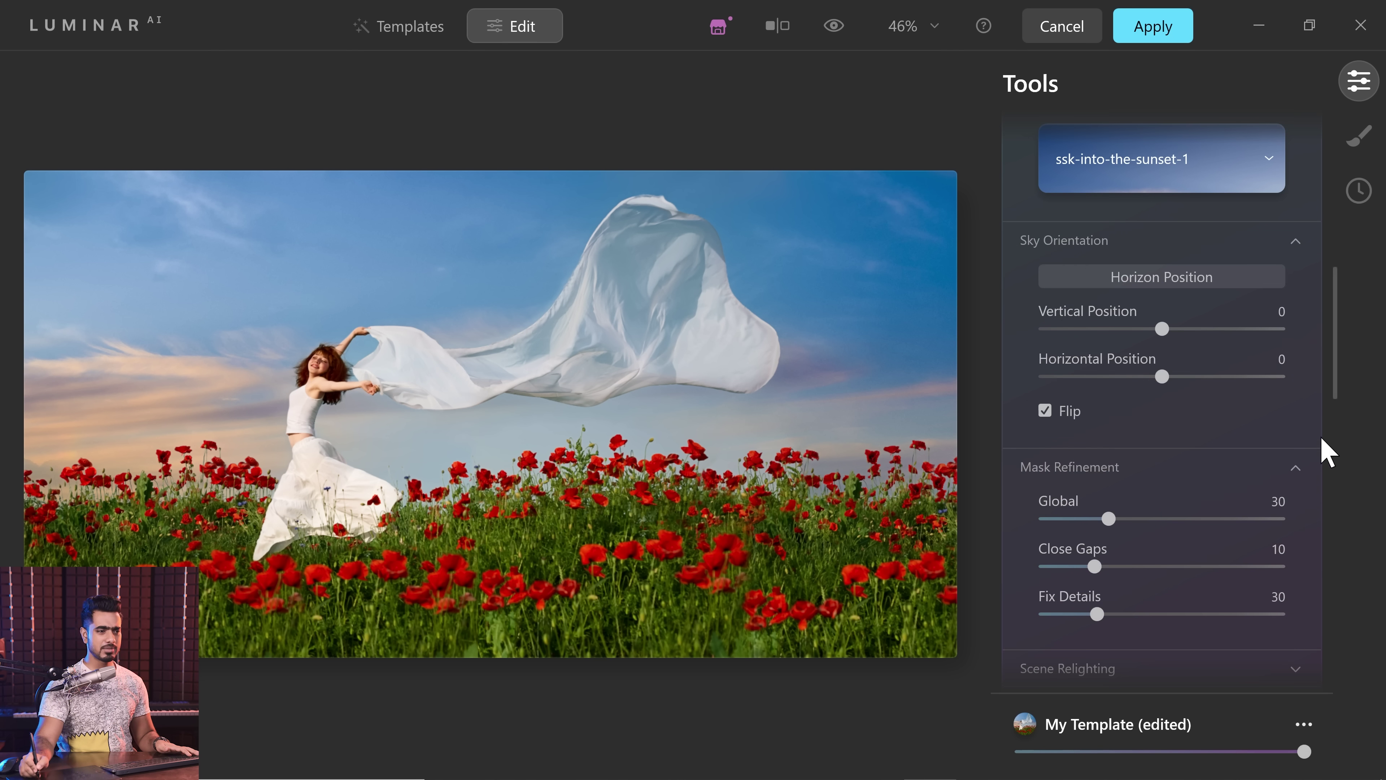
{"action": "left_click_drag", "start_coordinate": [1337, 363], "coordinate": [1329, 404]}
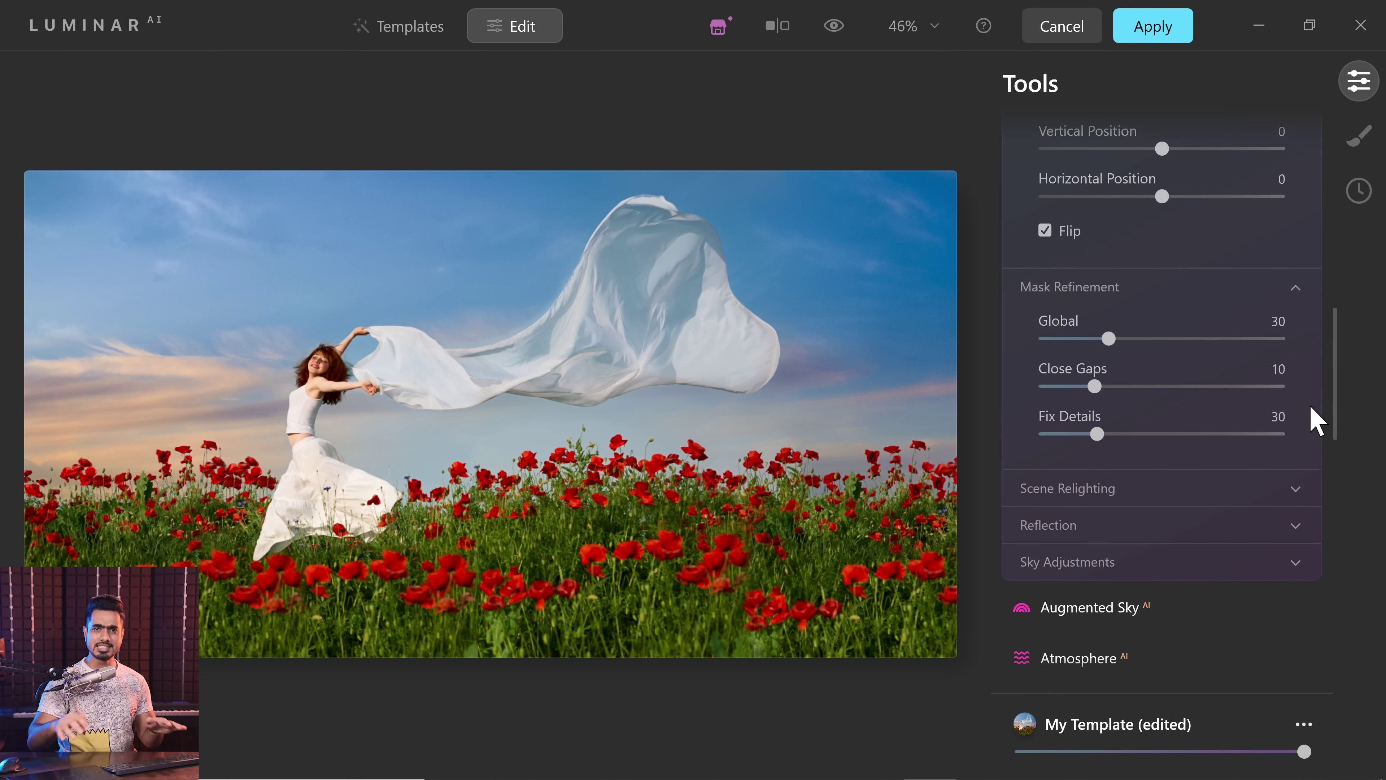
{"action": "left_click_drag", "start_coordinate": [1109, 338], "coordinate": [1234, 352]}
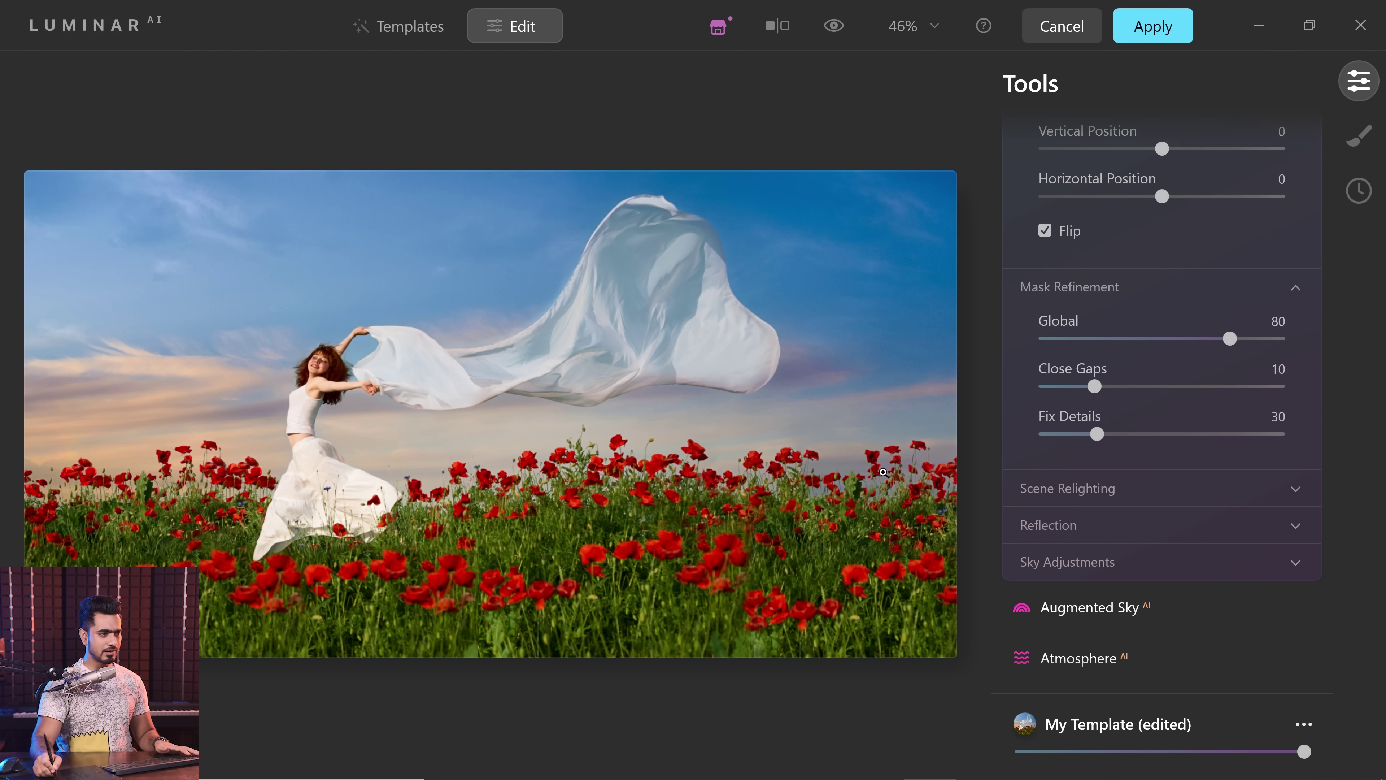
{"action": "left_click_drag", "start_coordinate": [1114, 399], "coordinate": [1189, 403]}
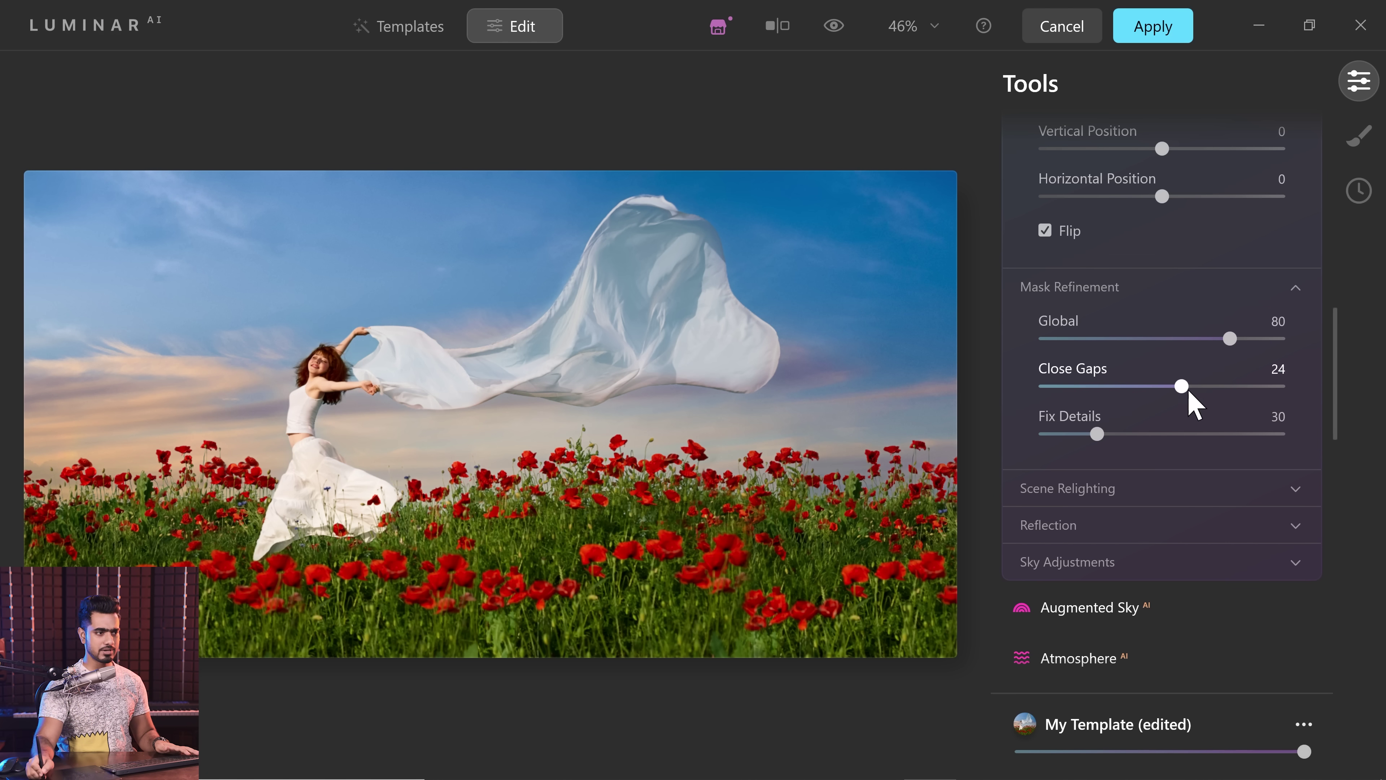
{"action": "left_click_drag", "start_coordinate": [1227, 341], "coordinate": [1208, 345]}
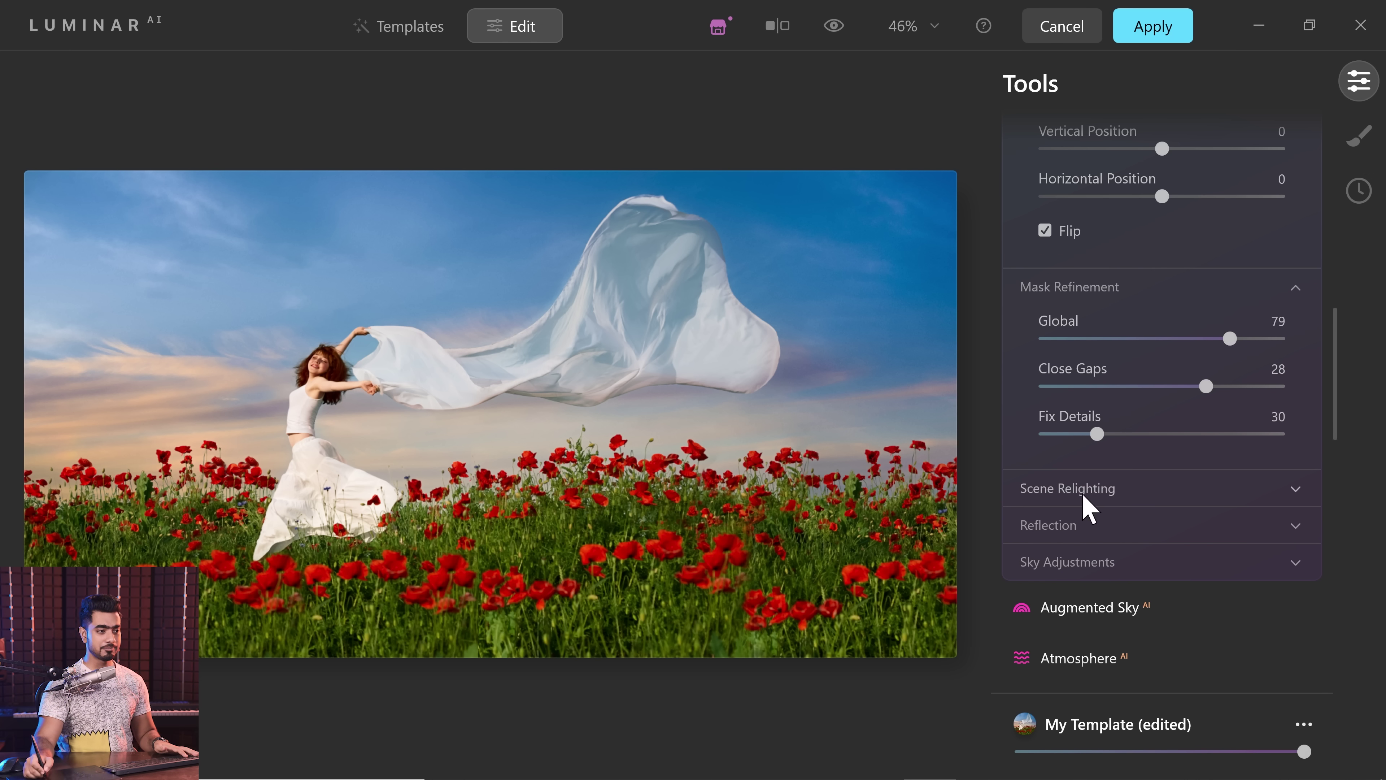
{"action": "left_click", "coordinate": [1099, 490]}
Step: Set Scene Relighting to Relight Strength 100, Relight Human 84 and Relight Saturation 32
{"action": "scroll", "coordinate": [1306, 418], "scroll_direction": "down", "scroll_amount": 1}
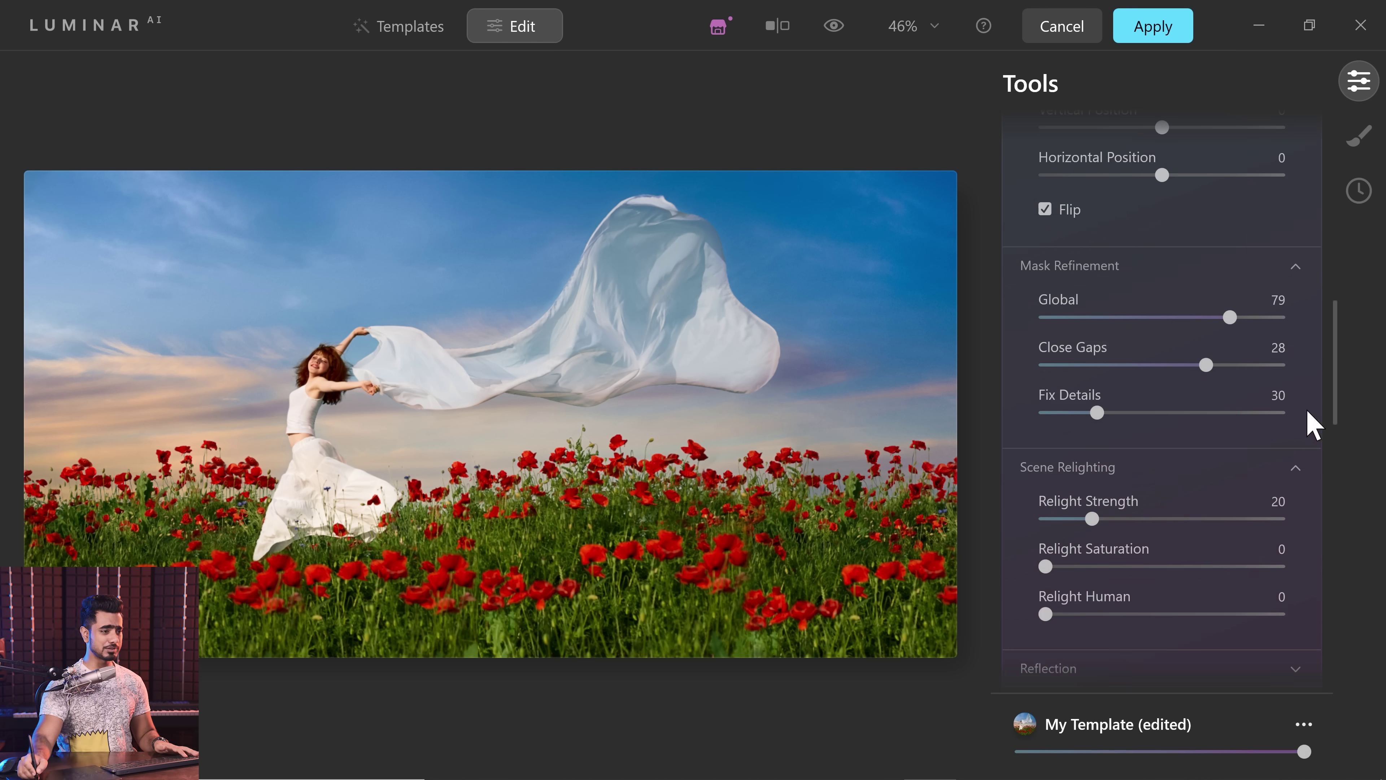
{"action": "left_click_drag", "start_coordinate": [1090, 520], "coordinate": [1252, 525]}
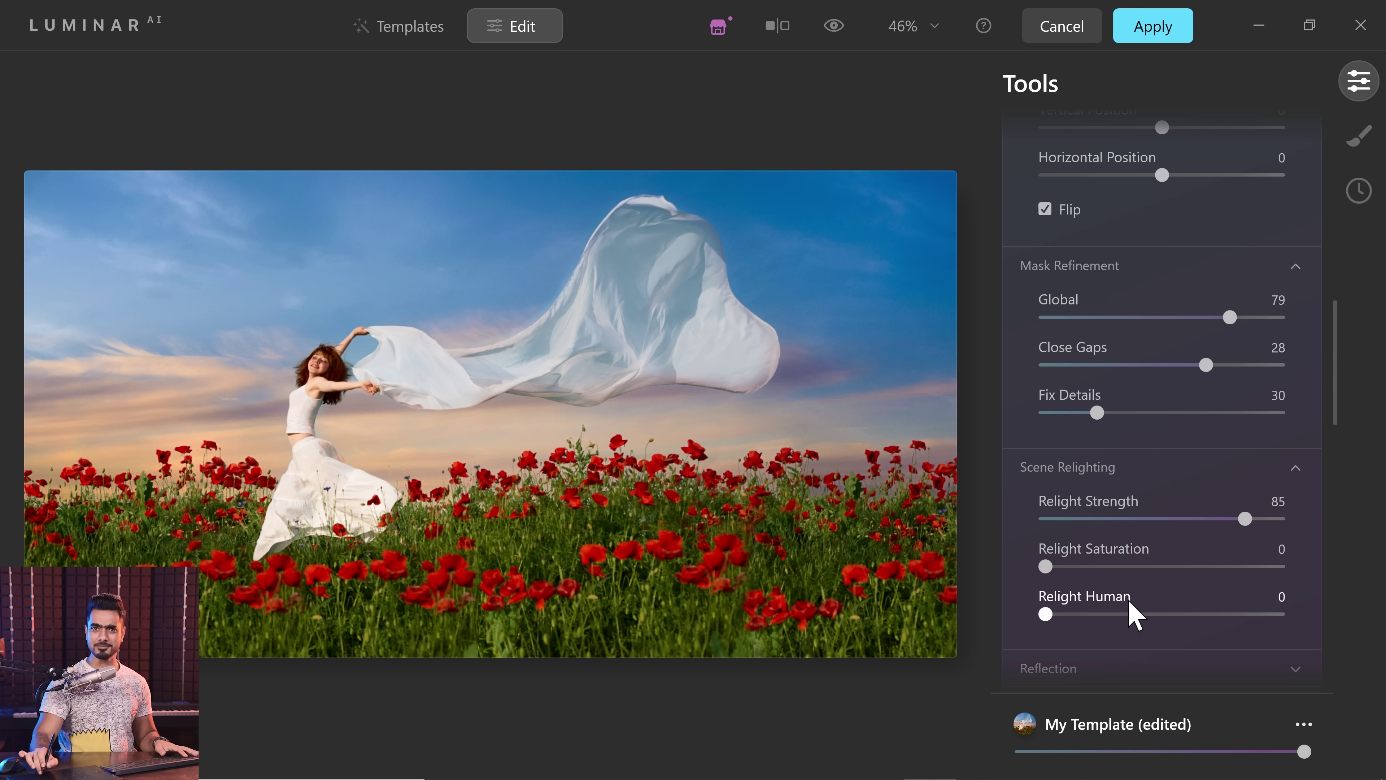
{"action": "left_click", "coordinate": [1225, 520]}
{"action": "left_click_drag", "start_coordinate": [1231, 525], "coordinate": [1278, 541]}
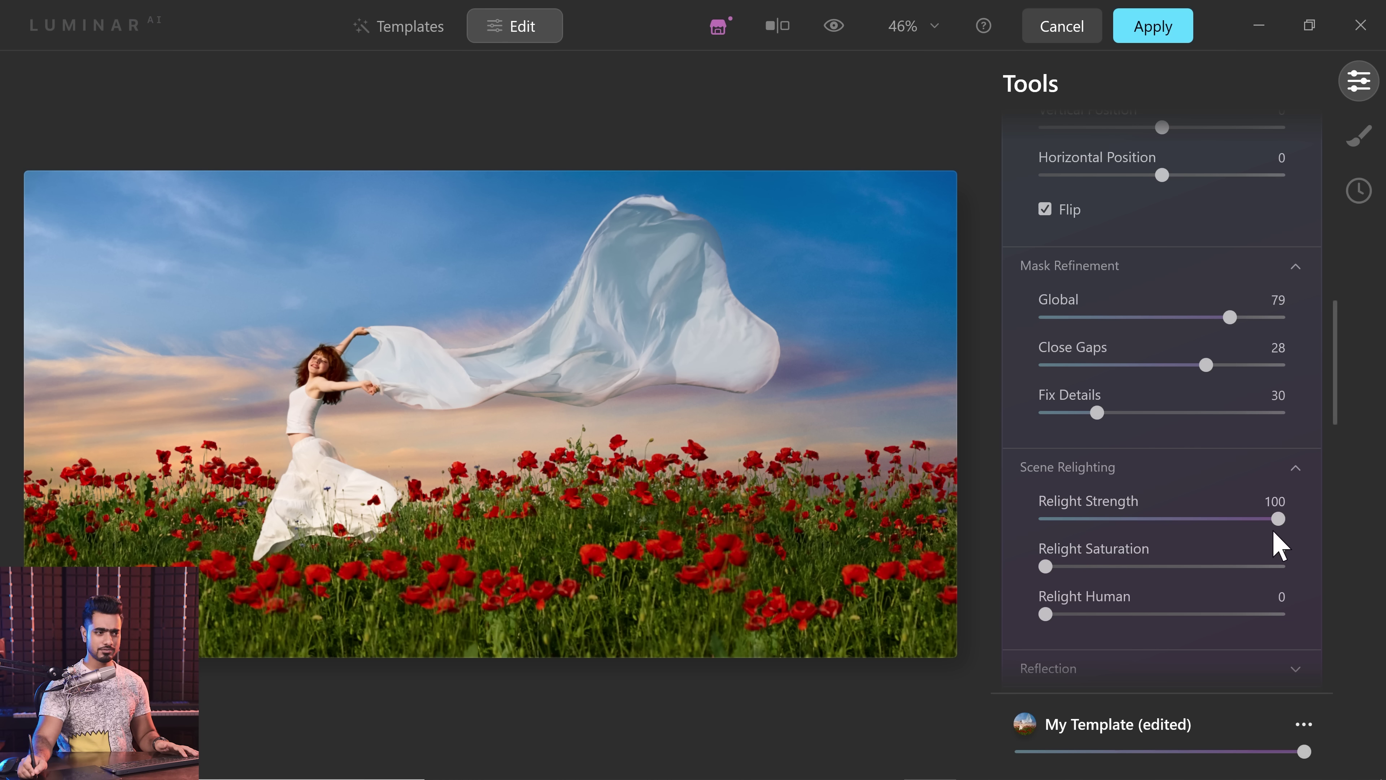
{"action": "left_click_drag", "start_coordinate": [1046, 614], "coordinate": [1248, 633]}
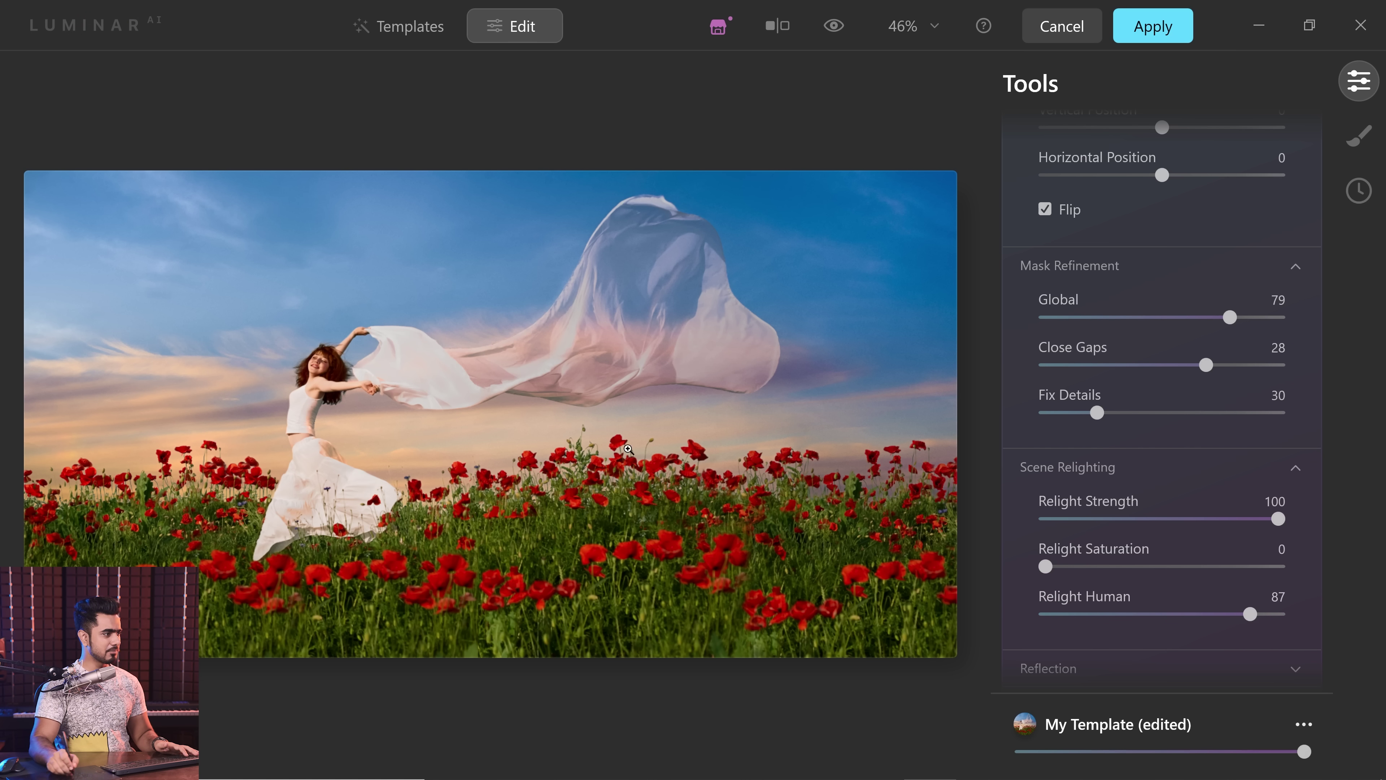
{"action": "left_click_drag", "start_coordinate": [1246, 633], "coordinate": [1240, 634]}
{"action": "left_click_drag", "start_coordinate": [1052, 568], "coordinate": [1121, 573]}
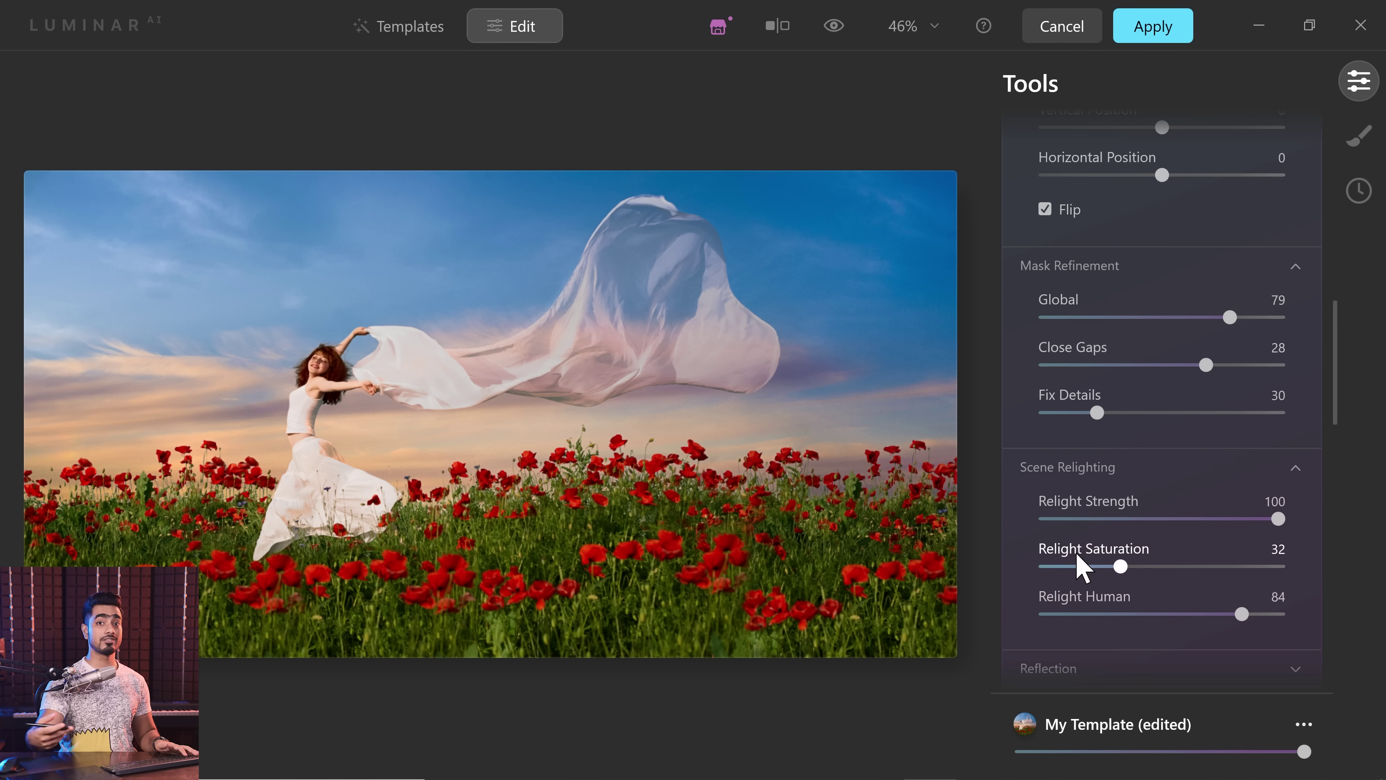
{"action": "scroll", "coordinate": [1155, 167], "scroll_direction": "up", "scroll_amount": 5}
Step: Apply the Long Beach LUT in the Mood tool at Amount 47
{"action": "left_click", "coordinate": [1151, 150]}
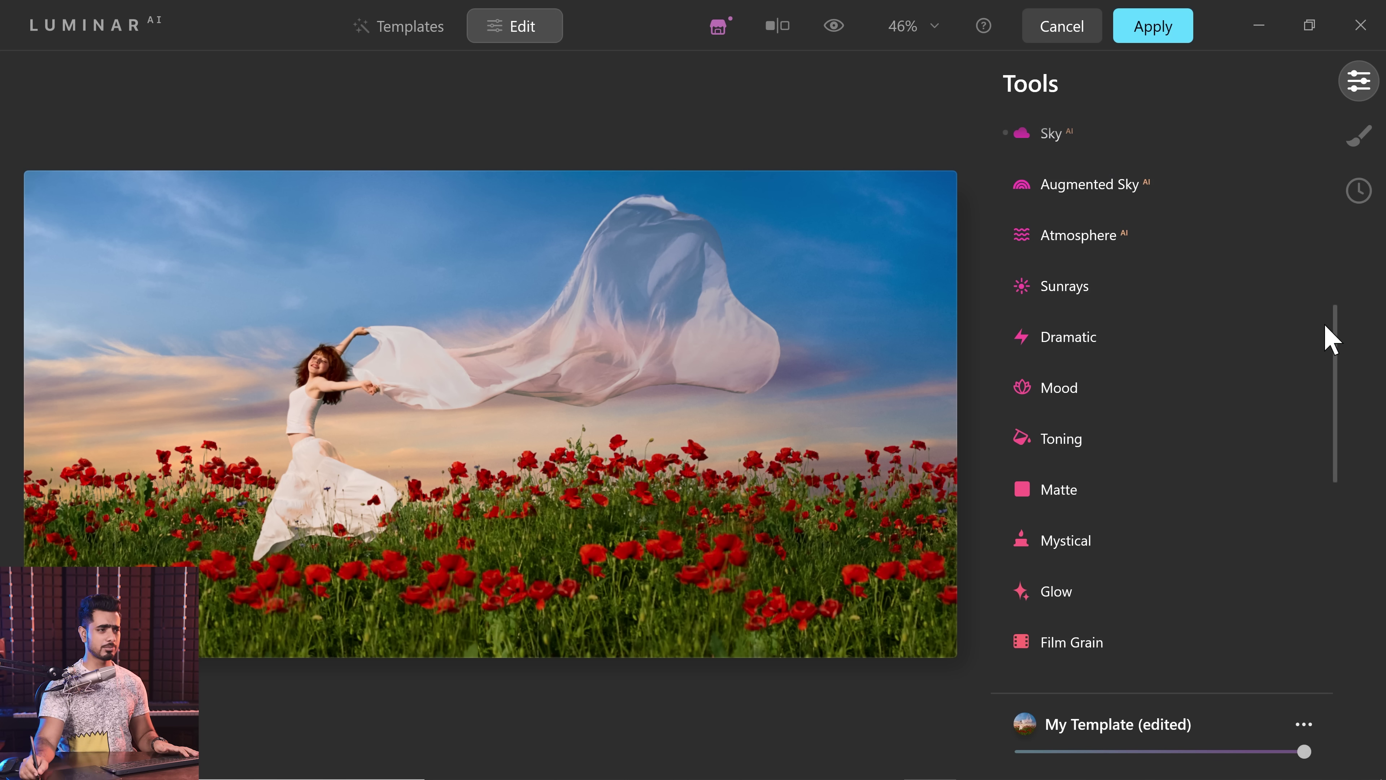
{"action": "mouse_move", "coordinate": [1335, 332]}
{"action": "left_mouse_down"}
{"action": "mouse_move", "coordinate": [1332, 307]}
{"action": "mouse_move", "coordinate": [1334, 369]}
{"action": "mouse_move", "coordinate": [1334, 353]}
{"action": "left_mouse_up"}
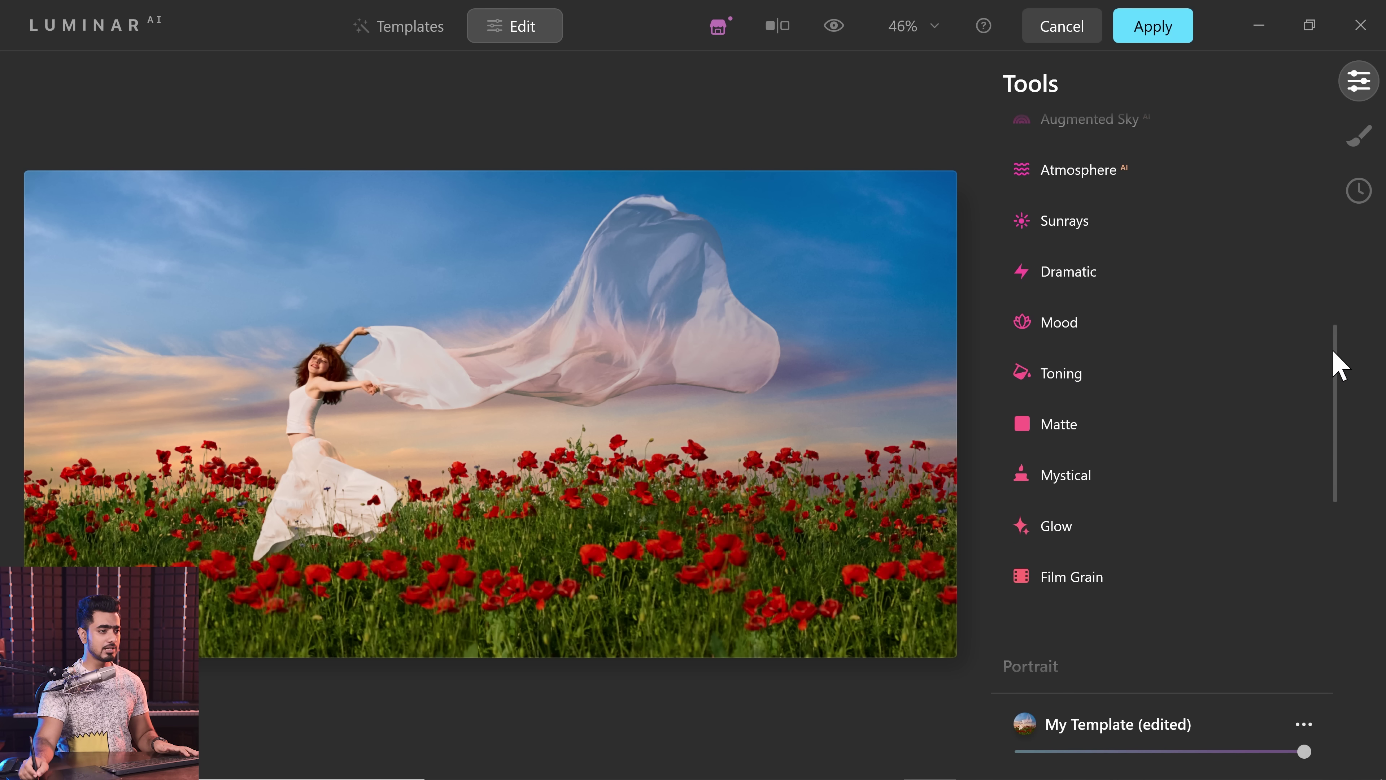
{"action": "left_click", "coordinate": [1072, 328]}
{"action": "left_click", "coordinate": [1143, 392]}
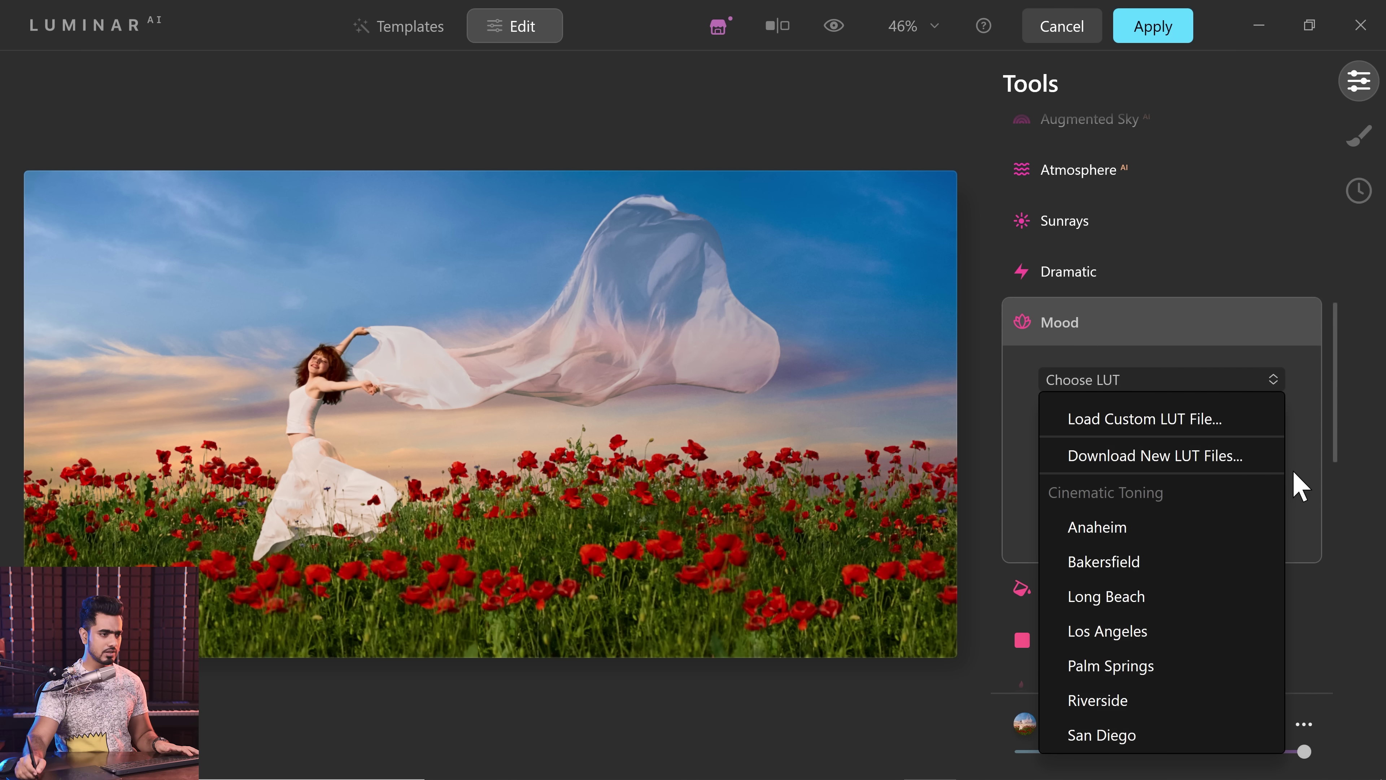
{"action": "left_click", "coordinate": [1167, 600]}
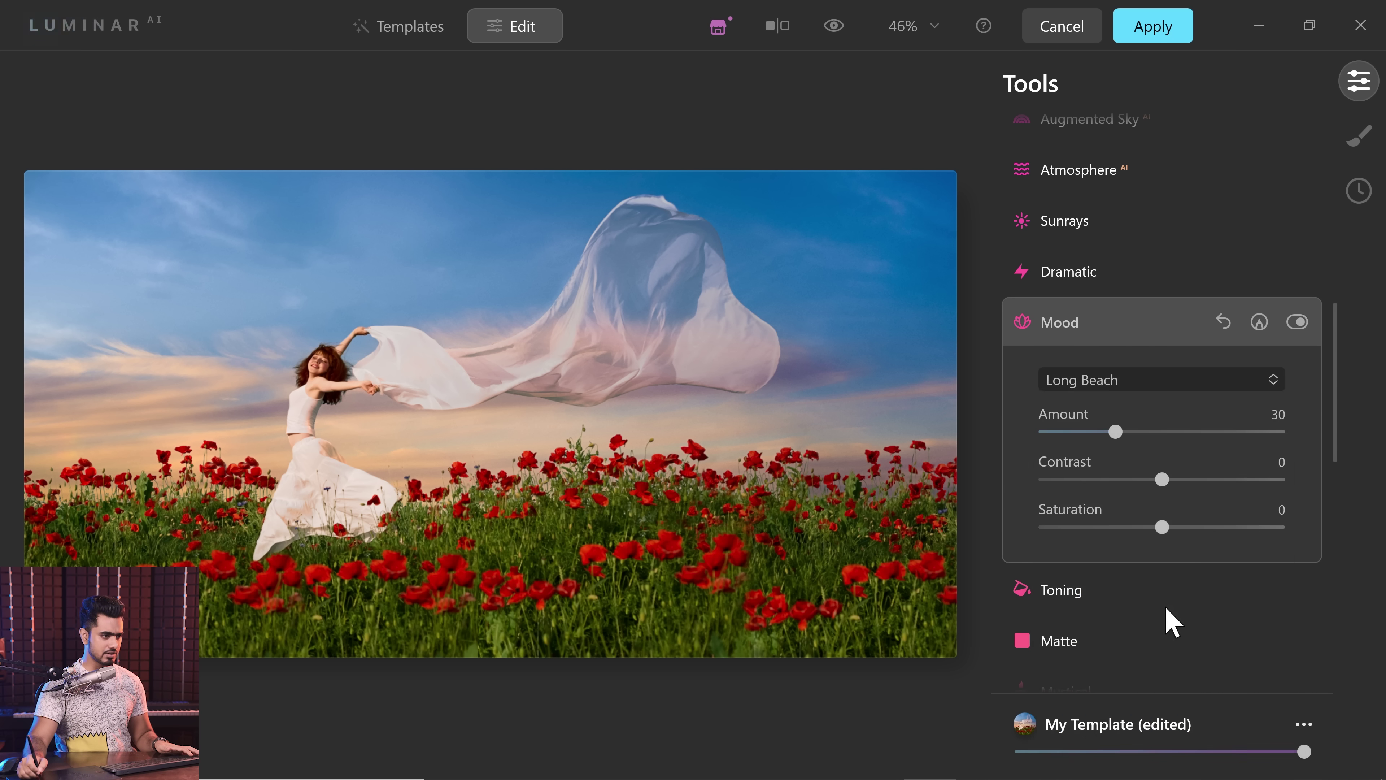
{"action": "left_click_drag", "start_coordinate": [1125, 436], "coordinate": [1128, 435]}
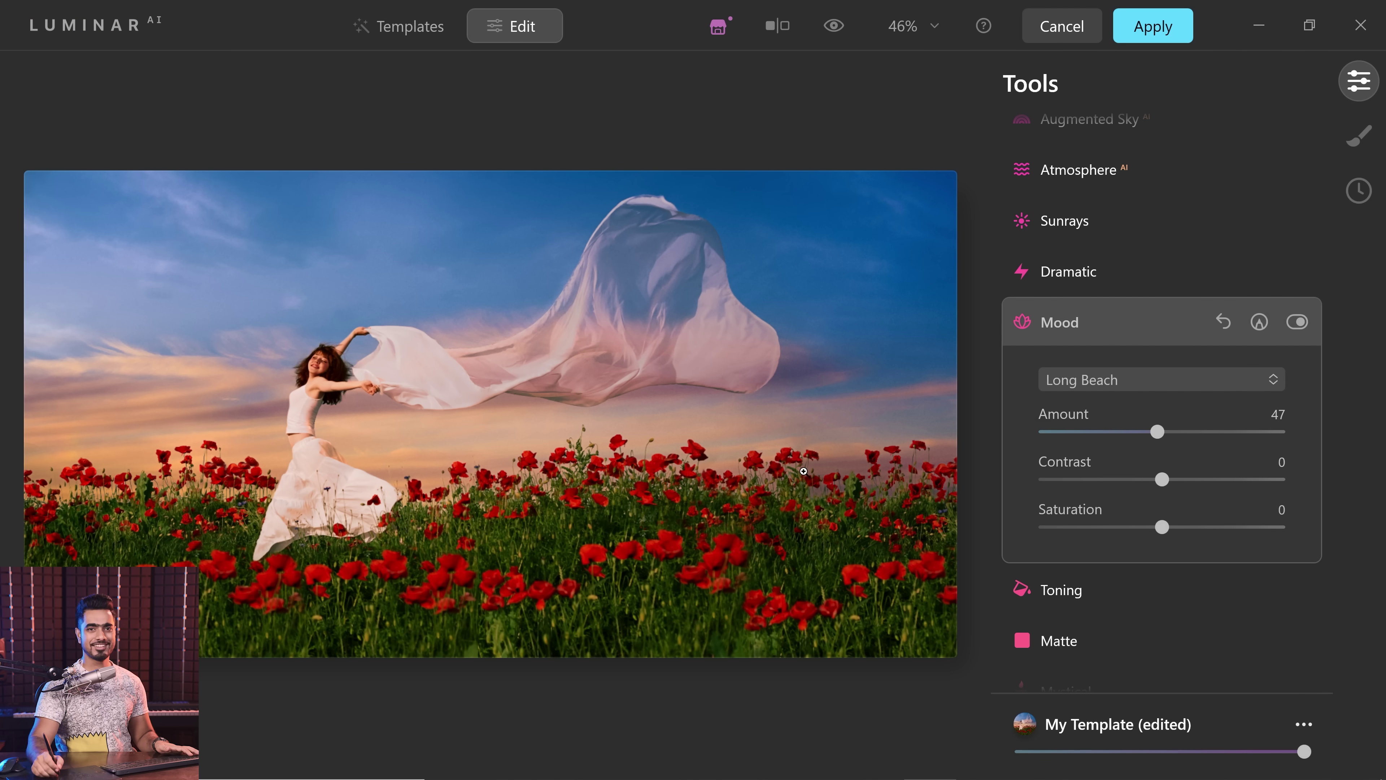
{"action": "left_click", "coordinate": [1174, 336]}
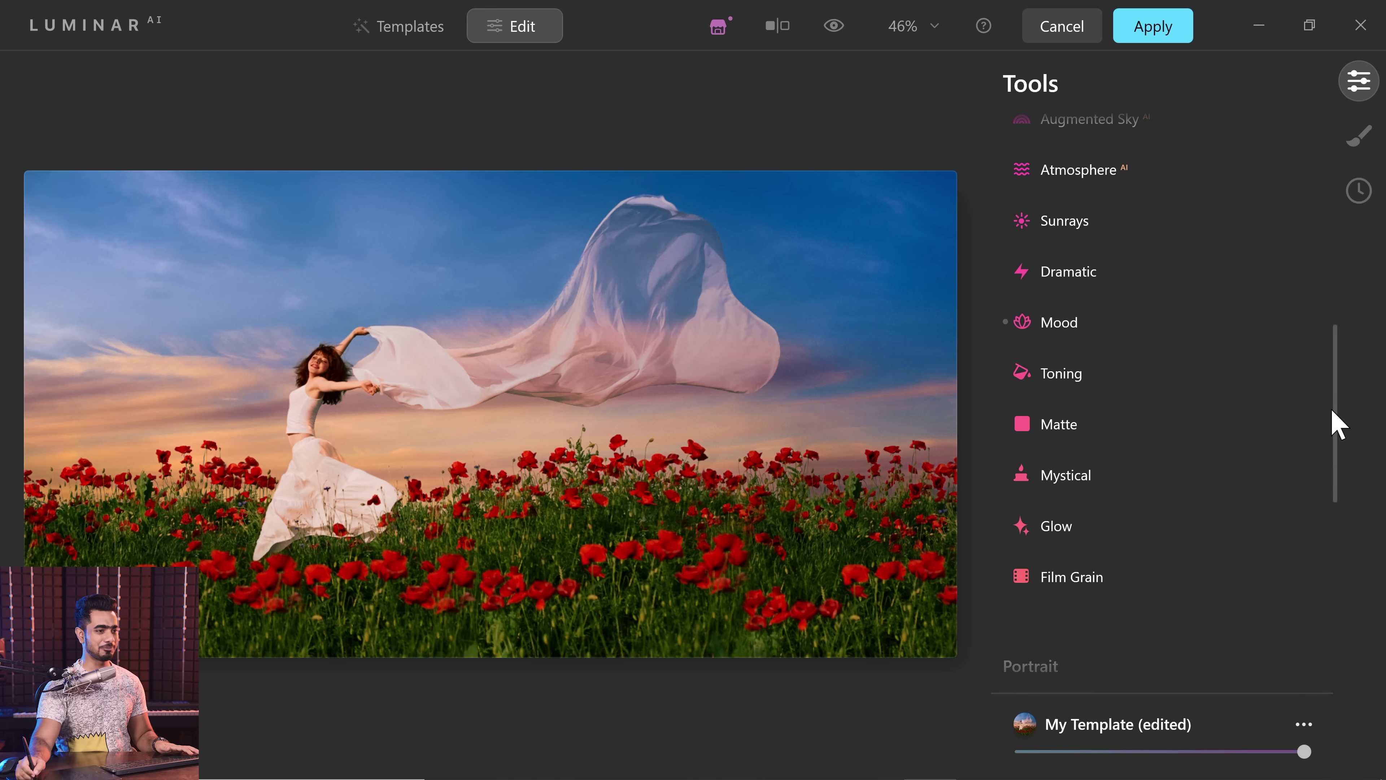
{"action": "scroll", "coordinate": [1334, 421], "scroll_direction": "up", "scroll_amount": 1}
Step: Tone shadows magenta (saturation 14, hue 330) and highlights warm (saturation 51, hue 27)
{"action": "left_click", "coordinate": [1078, 404]}
{"action": "scroll", "coordinate": [1336, 427], "scroll_direction": "down", "scroll_amount": 1}
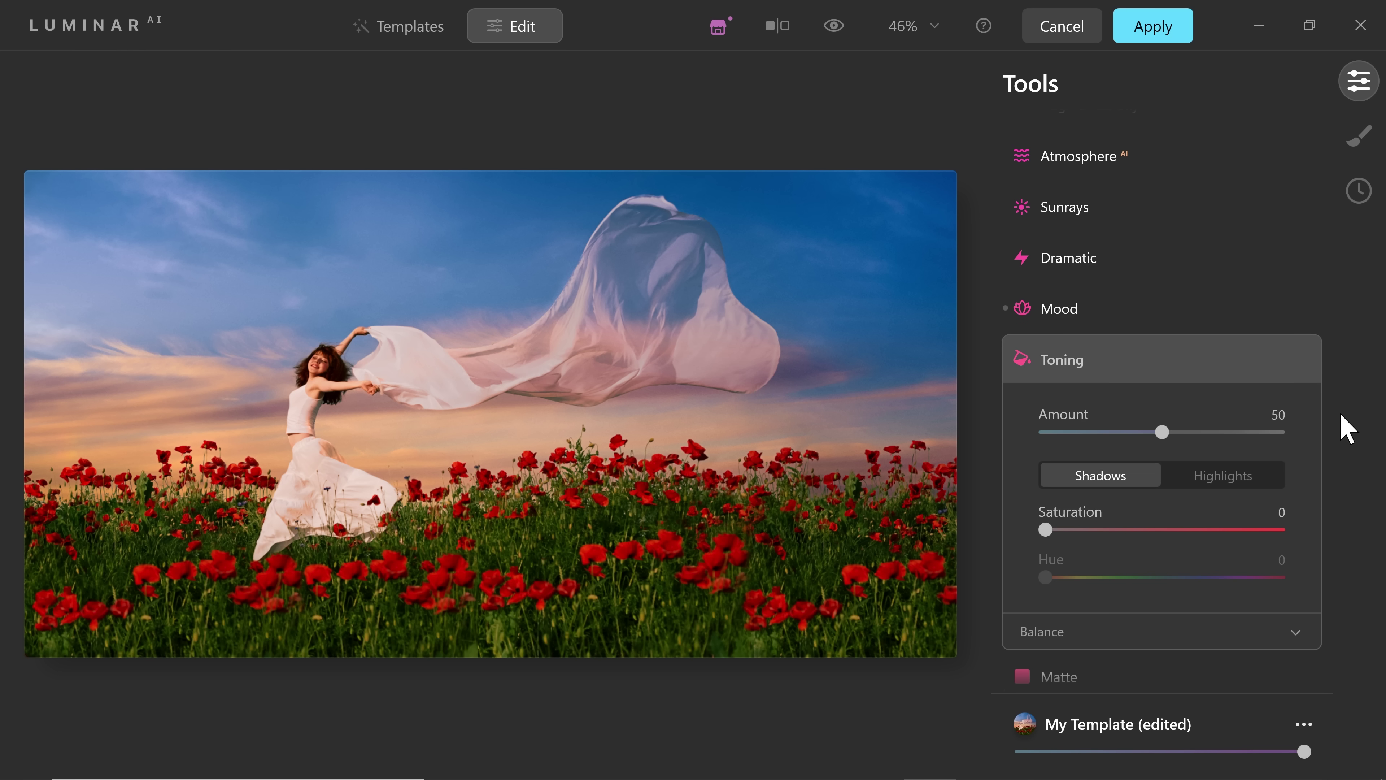
{"action": "left_click_drag", "start_coordinate": [1330, 434], "coordinate": [1331, 466]}
{"action": "left_click_drag", "start_coordinate": [1075, 422], "coordinate": [1182, 443]}
{"action": "left_click_drag", "start_coordinate": [1055, 464], "coordinate": [1063, 467]}
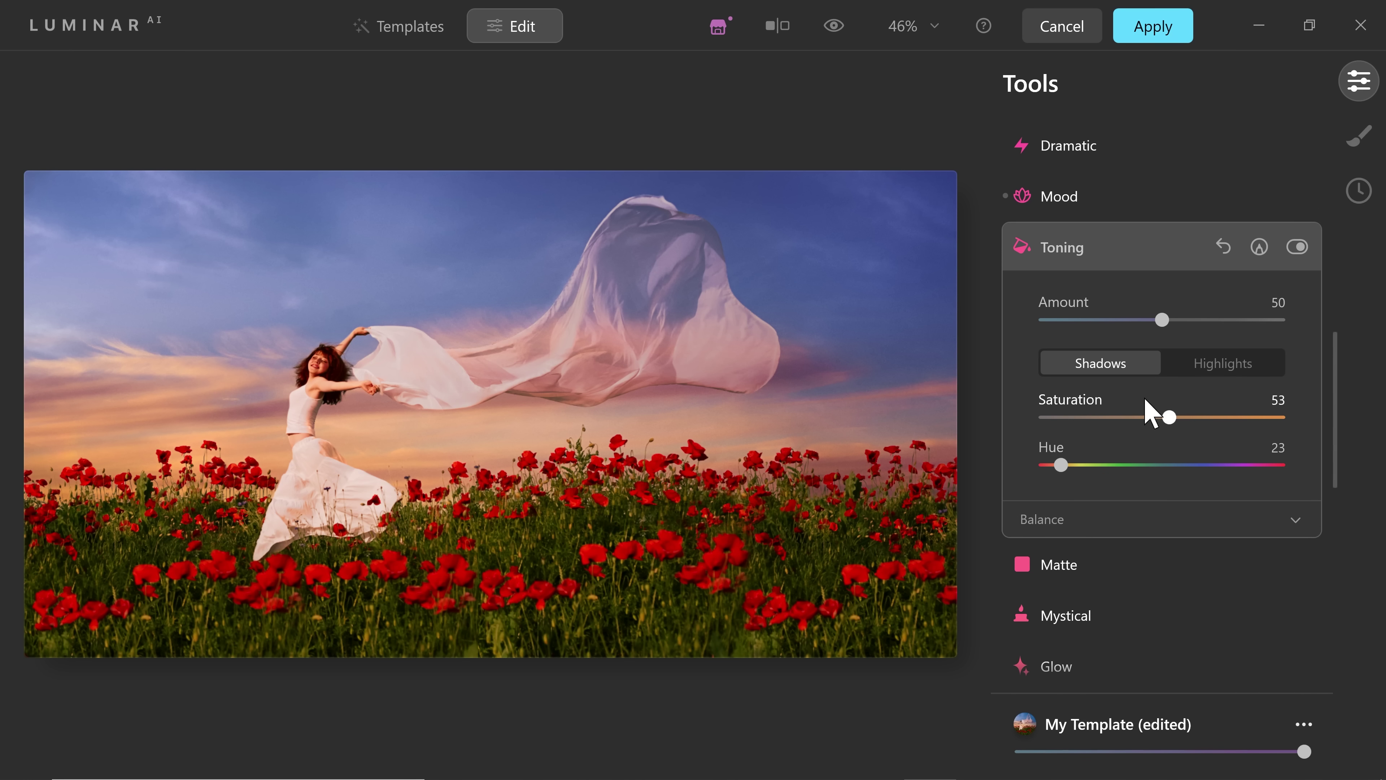
{"action": "left_click", "coordinate": [1216, 377]}
{"action": "left_click_drag", "start_coordinate": [1045, 417], "coordinate": [1149, 418]}
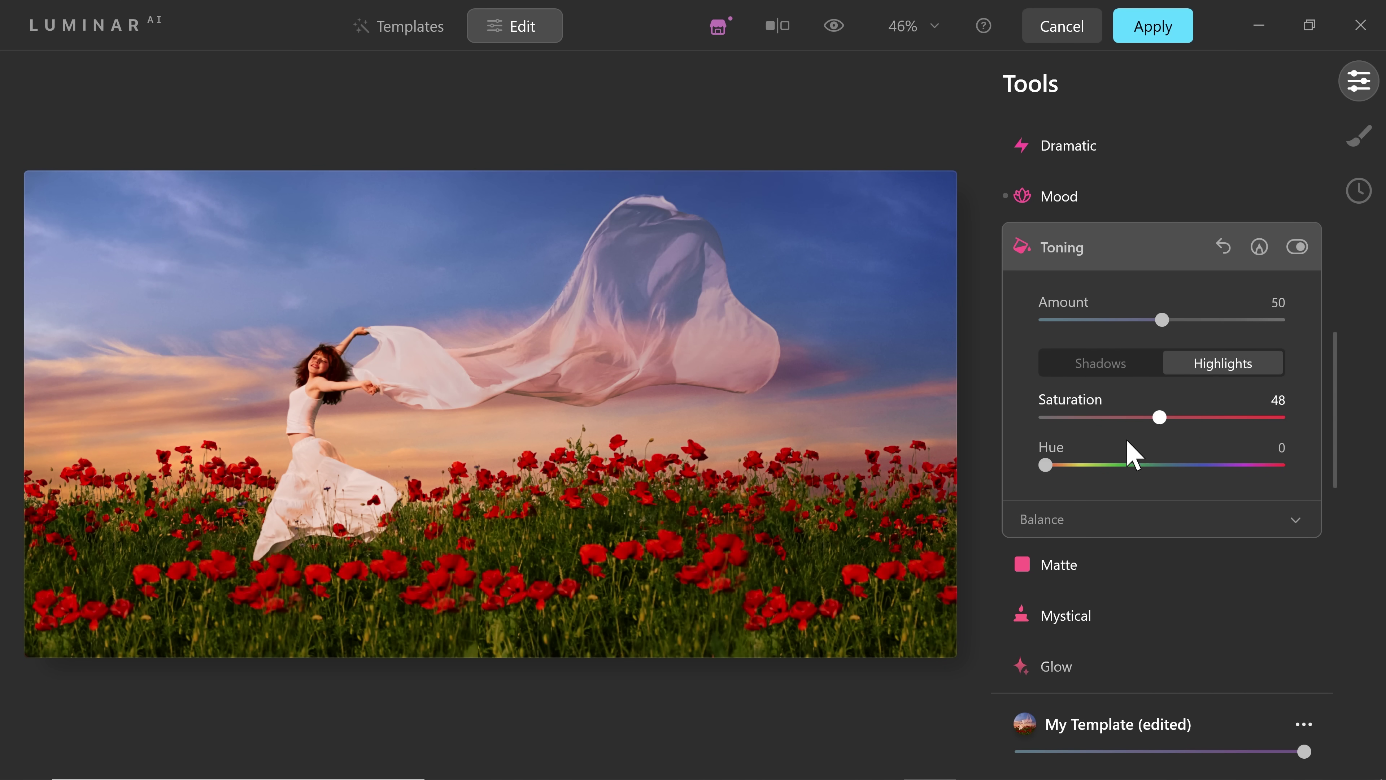
{"action": "left_click_drag", "start_coordinate": [1049, 466], "coordinate": [1064, 466]}
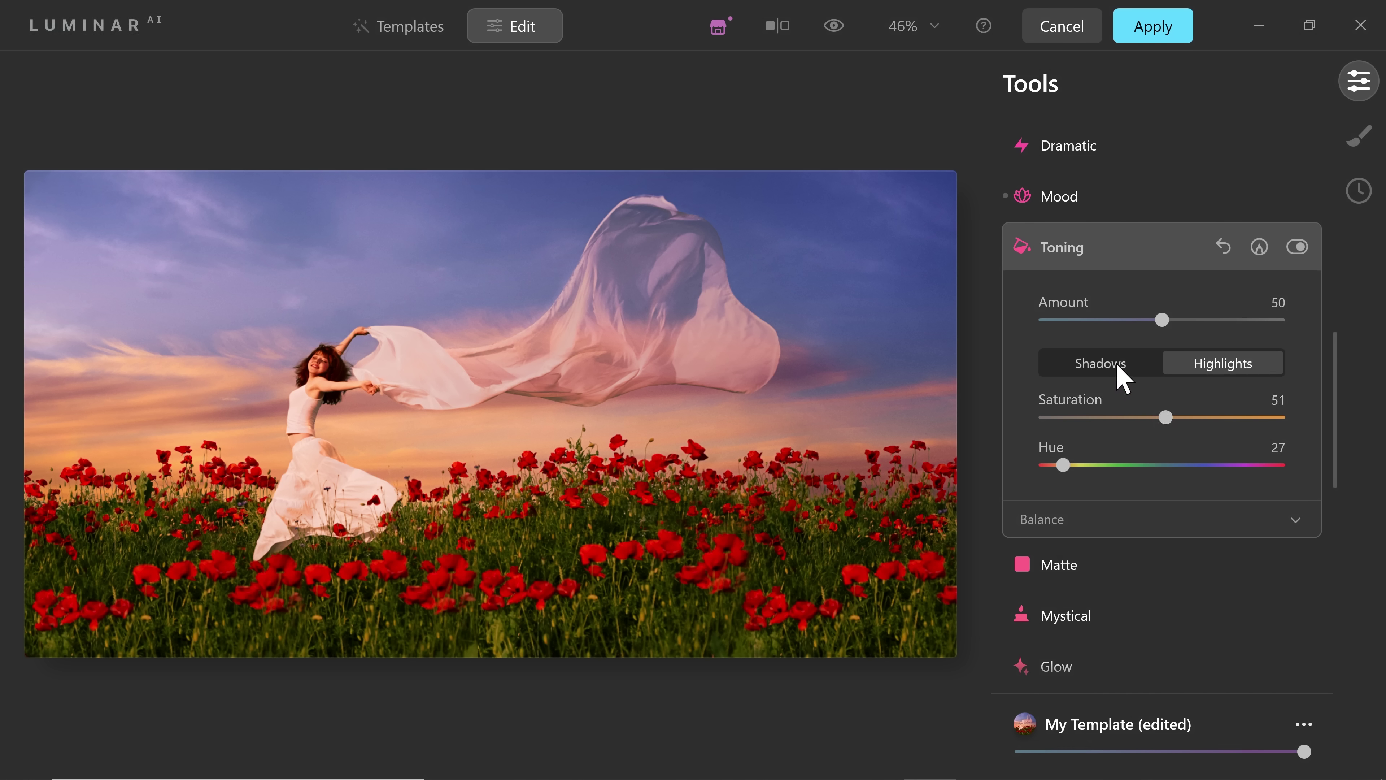
{"action": "left_click", "coordinate": [1086, 364]}
{"action": "left_click_drag", "start_coordinate": [1062, 466], "coordinate": [1259, 478]}
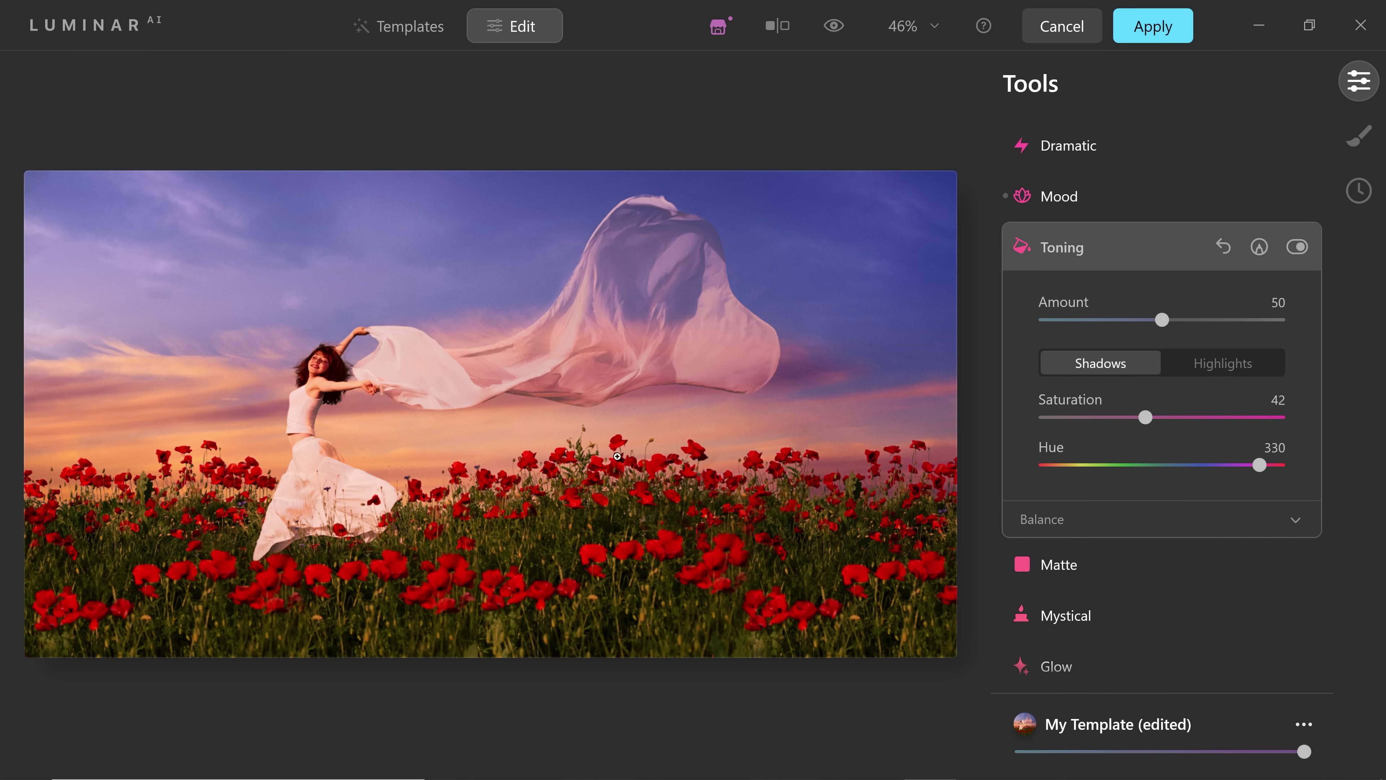
{"action": "left_click_drag", "start_coordinate": [1145, 418], "coordinate": [1094, 420]}
Step: Lower the Curves white point to darken the brightest tones, then apply the edit to Photoshop
{"action": "left_click_drag", "start_coordinate": [1333, 412], "coordinate": [1343, 373]}
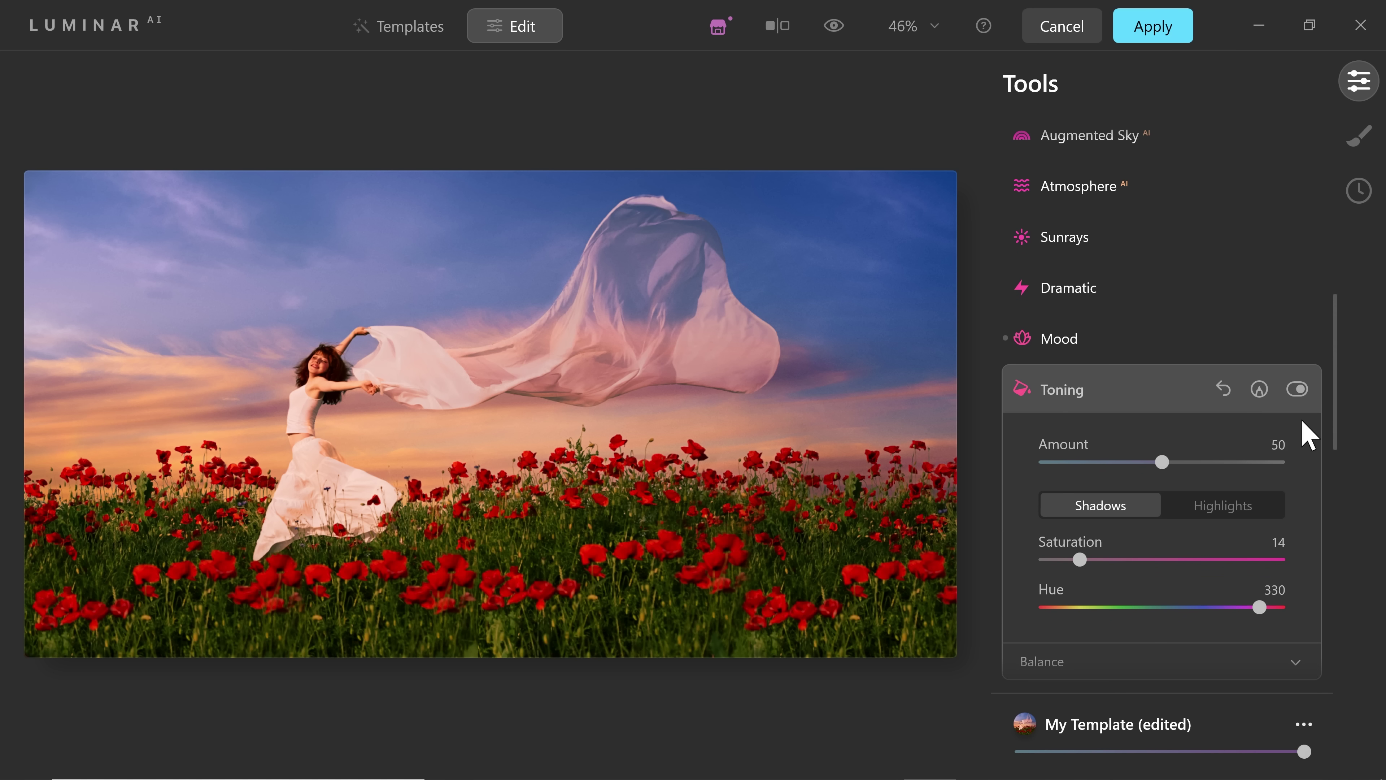
{"action": "left_click_drag", "start_coordinate": [1339, 434], "coordinate": [904, 412]}
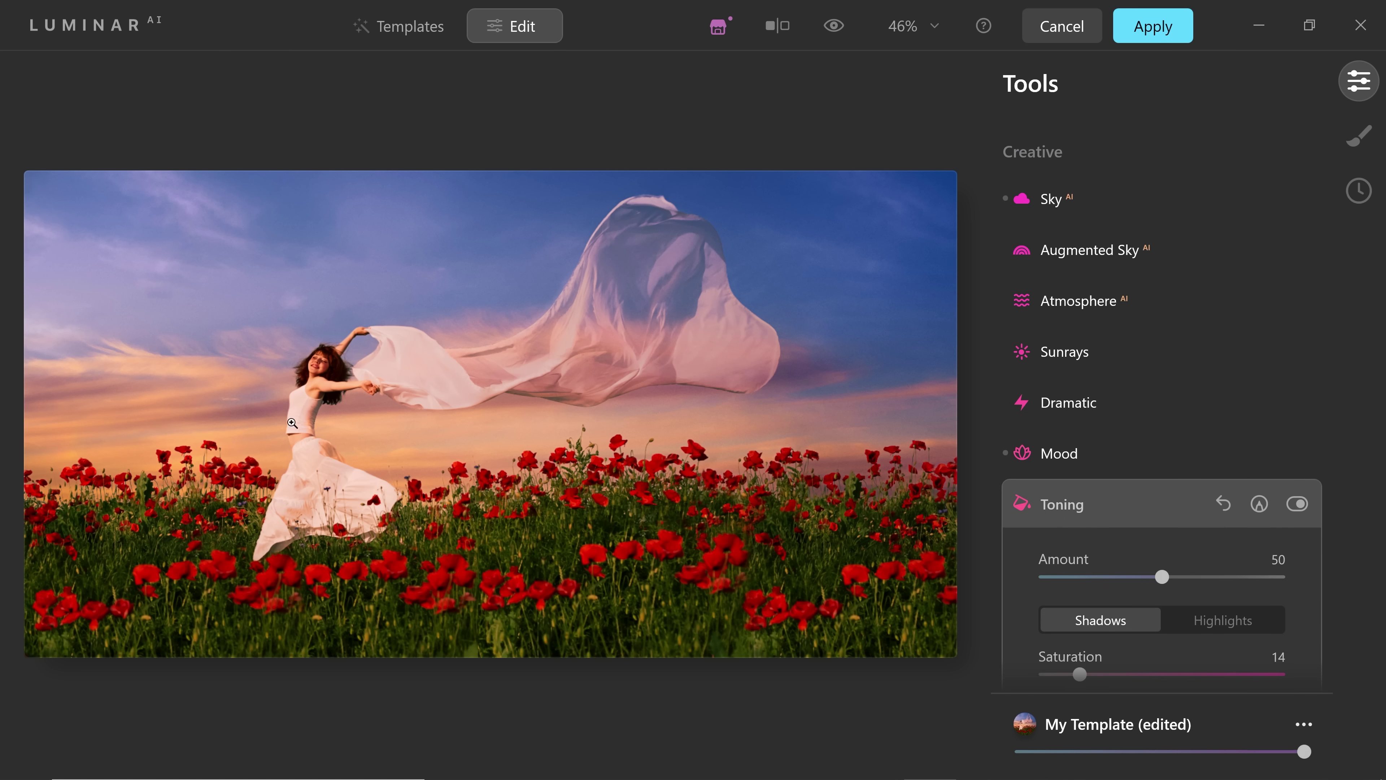
{"action": "left_click_drag", "start_coordinate": [1339, 385], "coordinate": [1344, 213]}
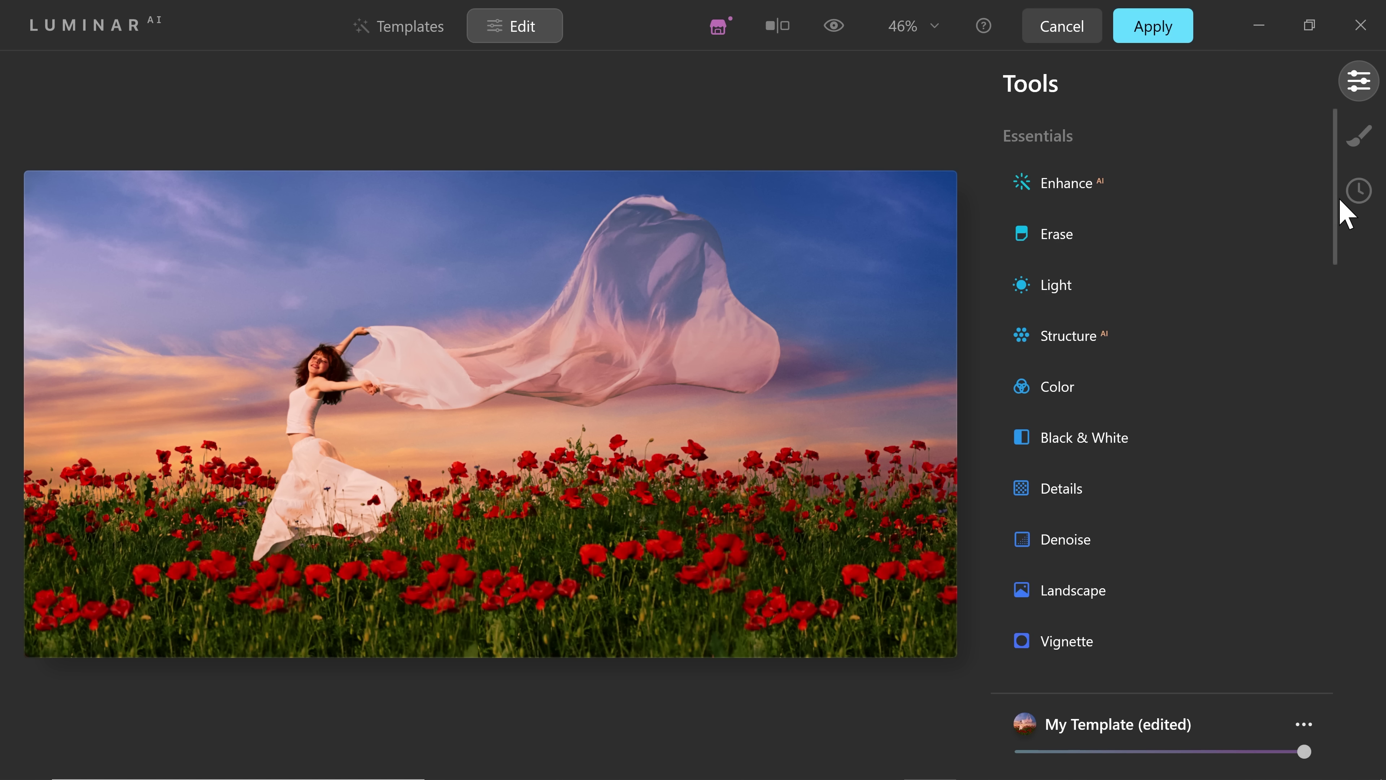
{"action": "left_click", "coordinate": [1056, 285]}
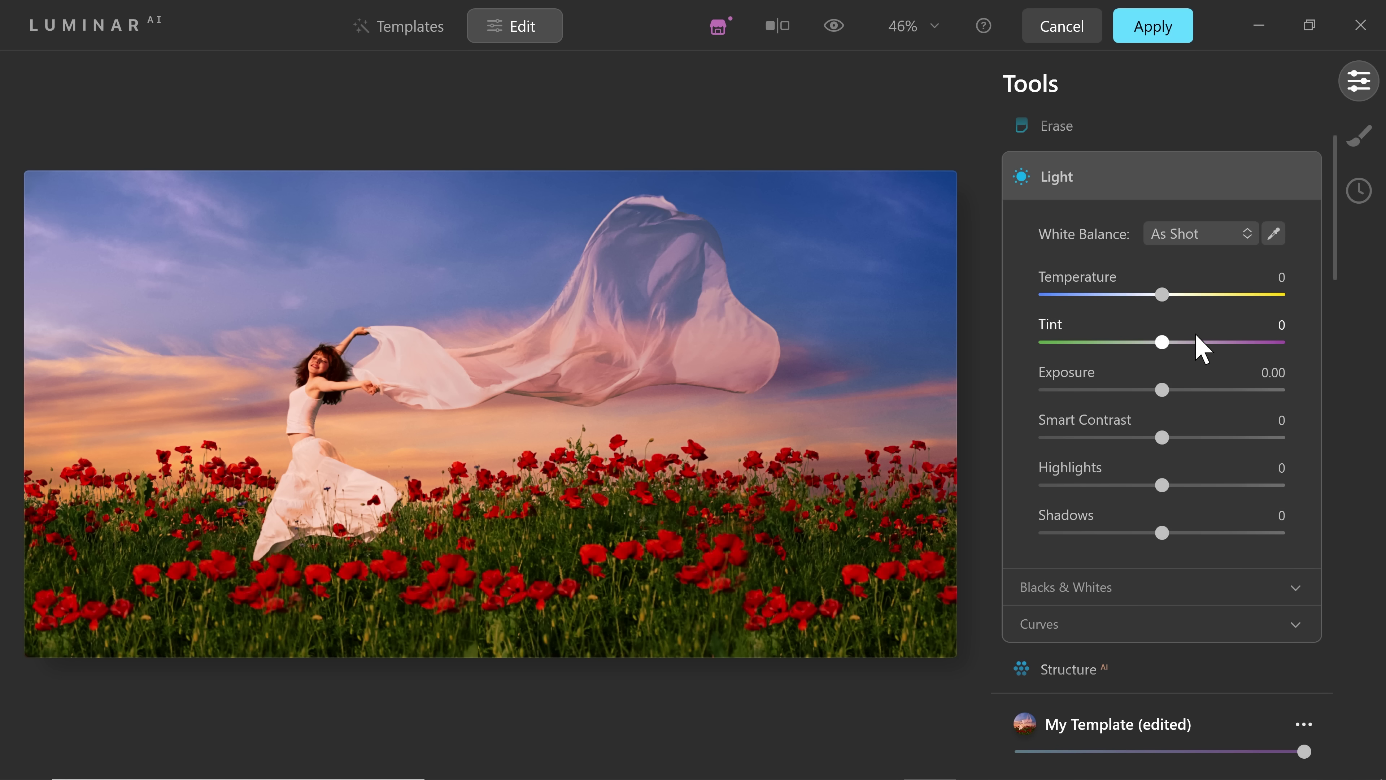
{"action": "left_click", "coordinate": [1276, 627]}
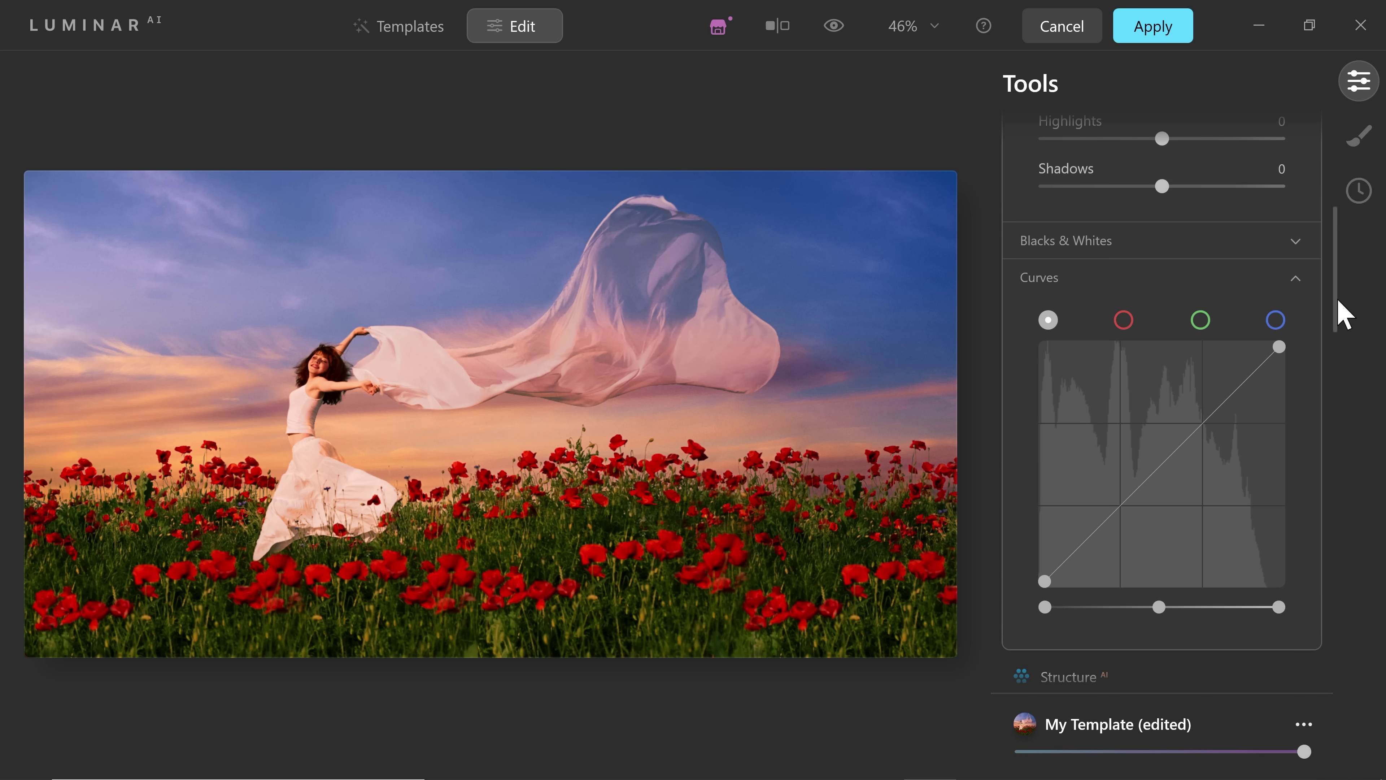
{"action": "left_click_drag", "start_coordinate": [1280, 356], "coordinate": [1290, 389]}
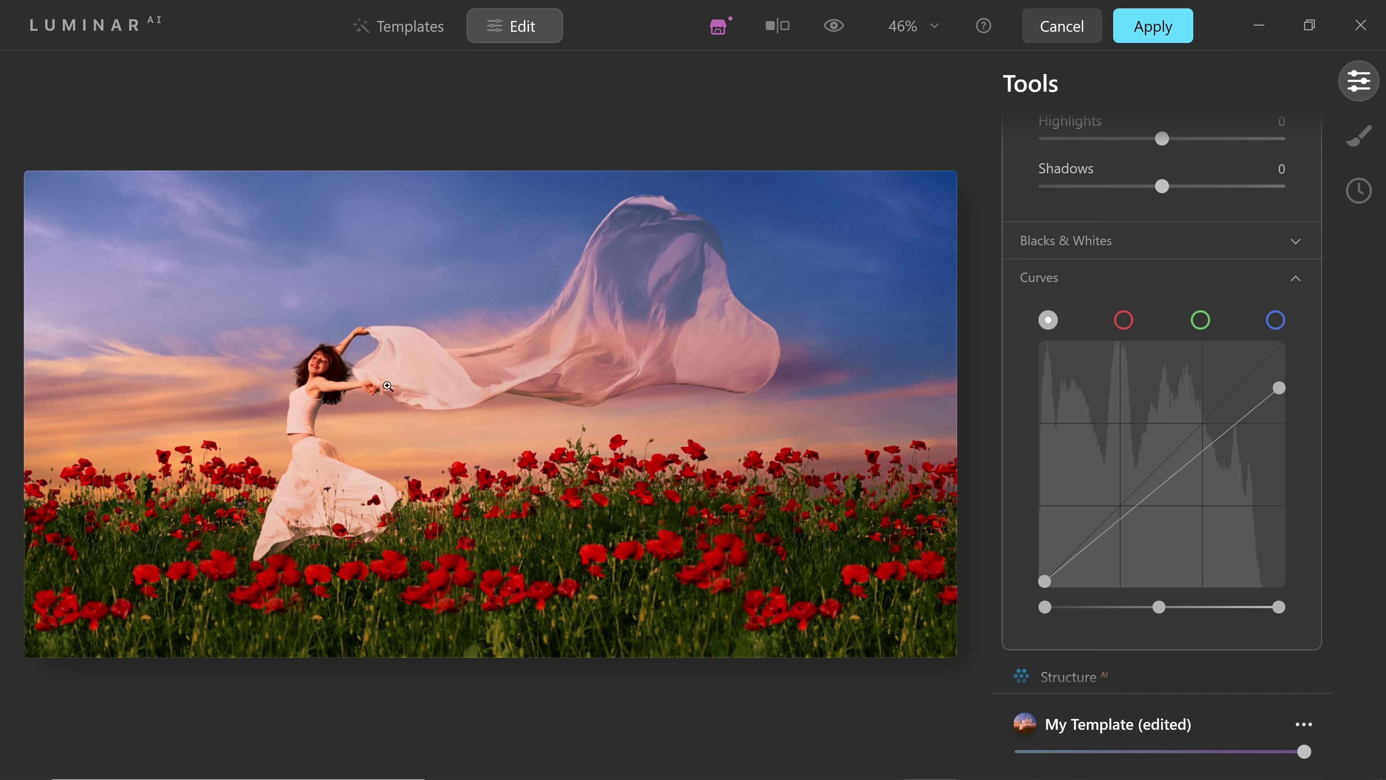
{"action": "left_click", "coordinate": [1179, 46]}
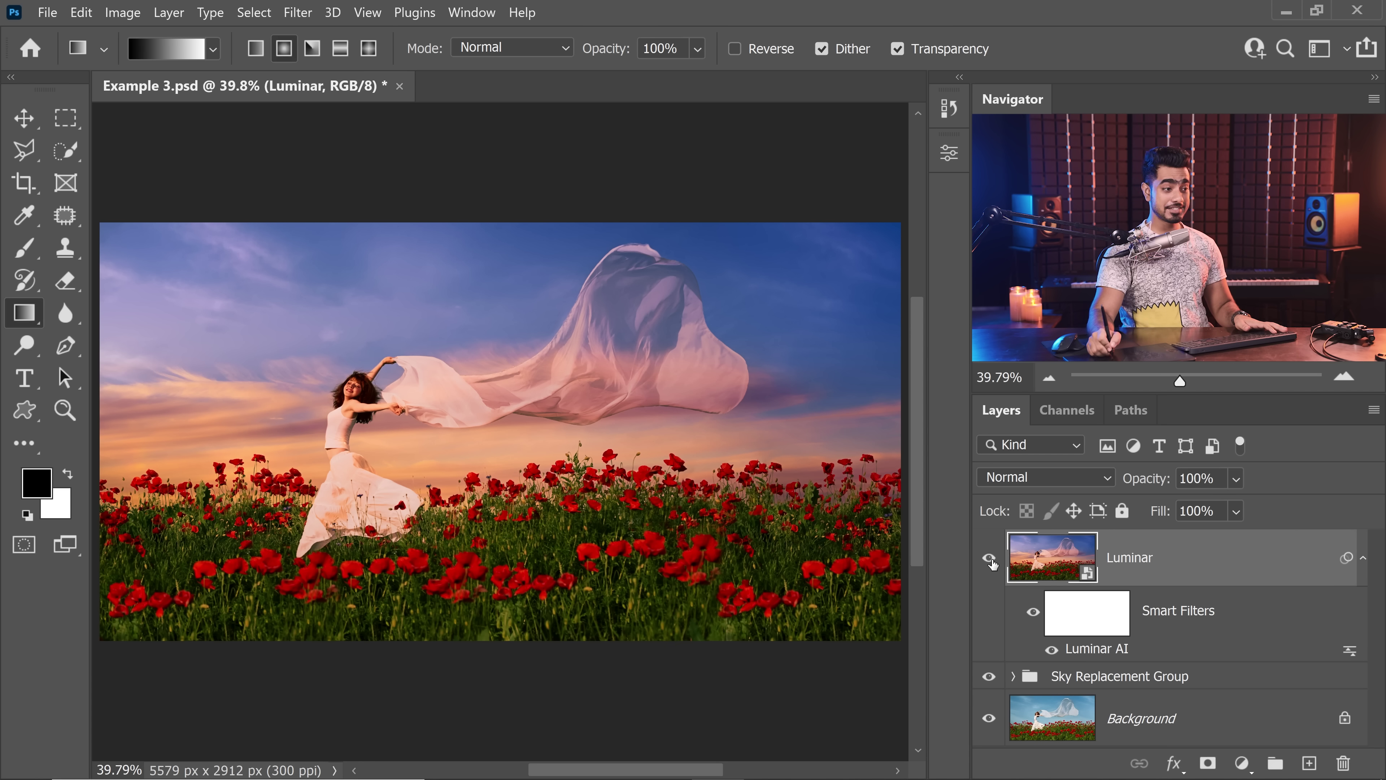
Step: Toggle the Luminar layer to compare before/after, then hide Example 4.psd's Luminar AI layer
{"action": "left_click", "coordinate": [990, 561]}
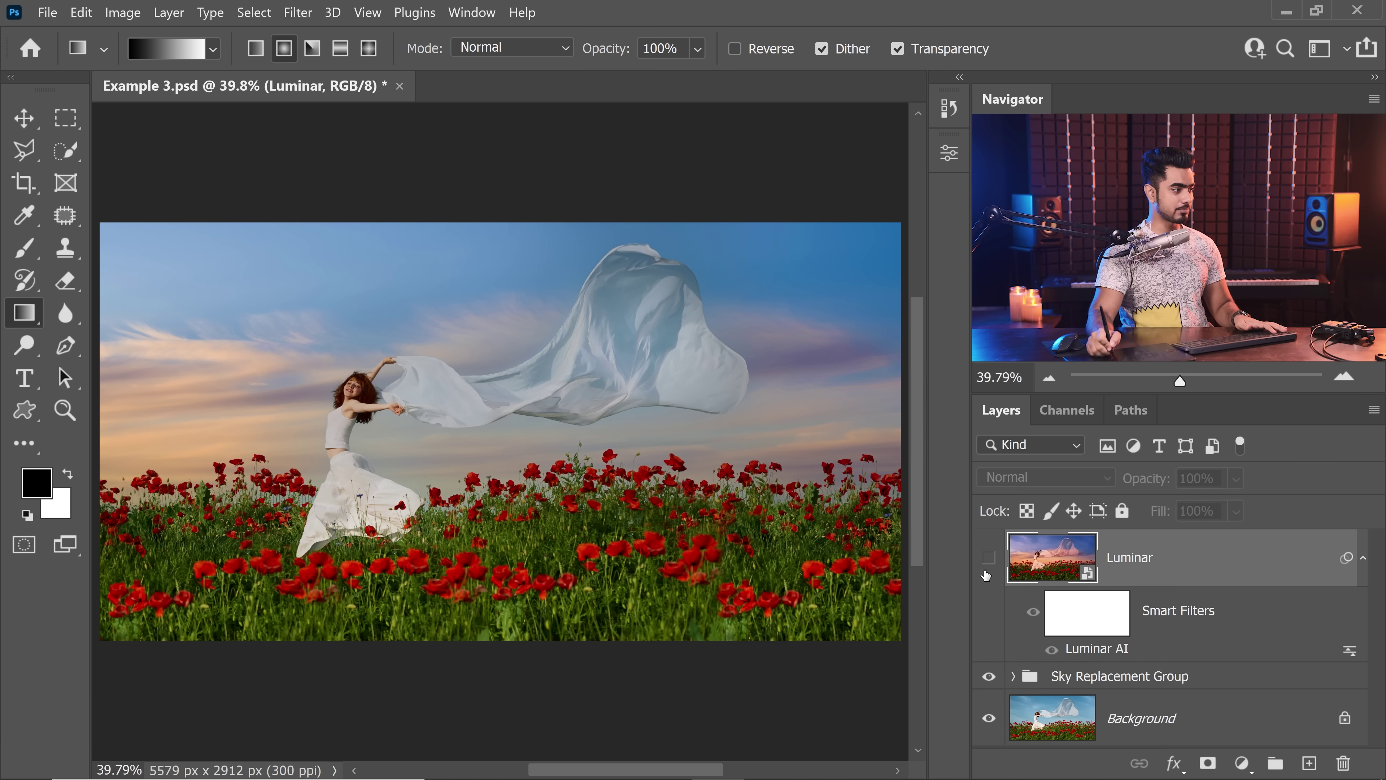
{"action": "left_click", "coordinate": [989, 570]}
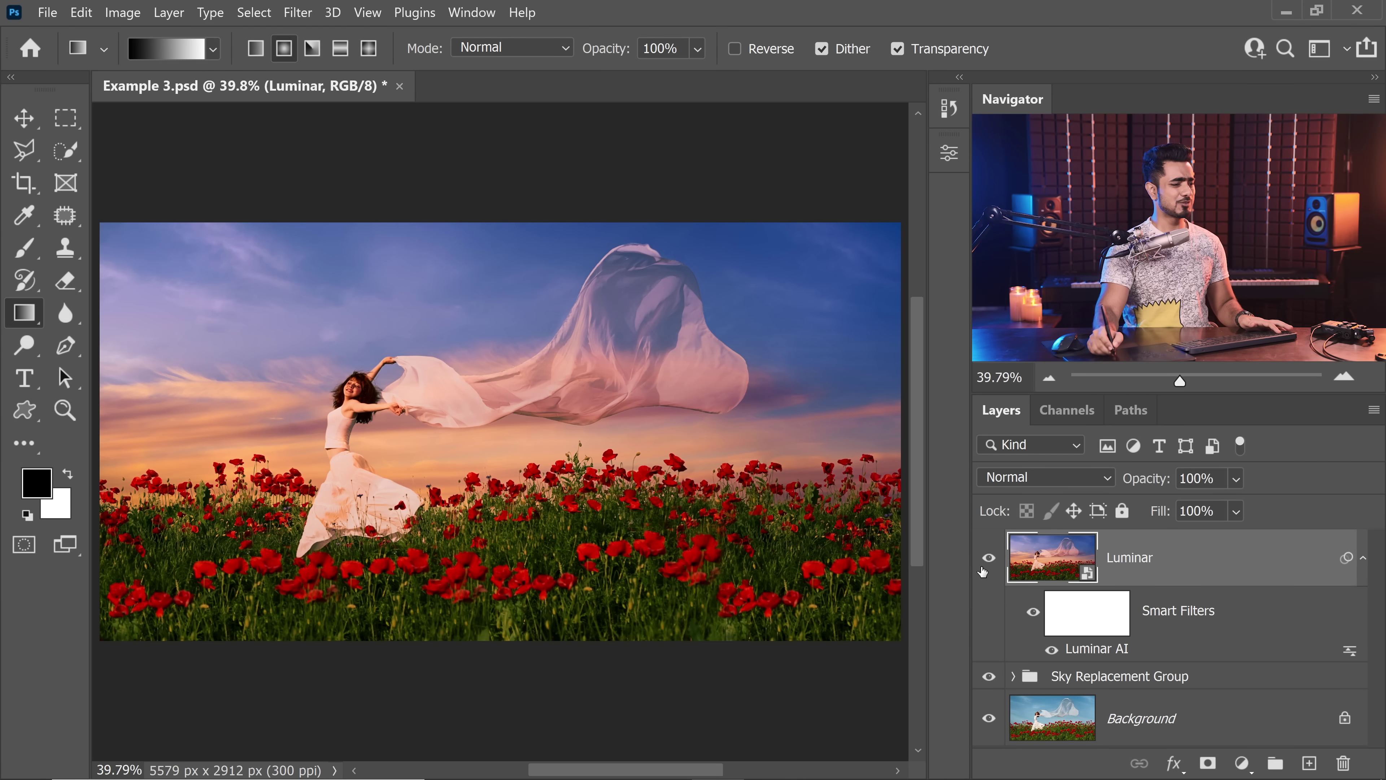
{"action": "left_click", "coordinate": [991, 568]}
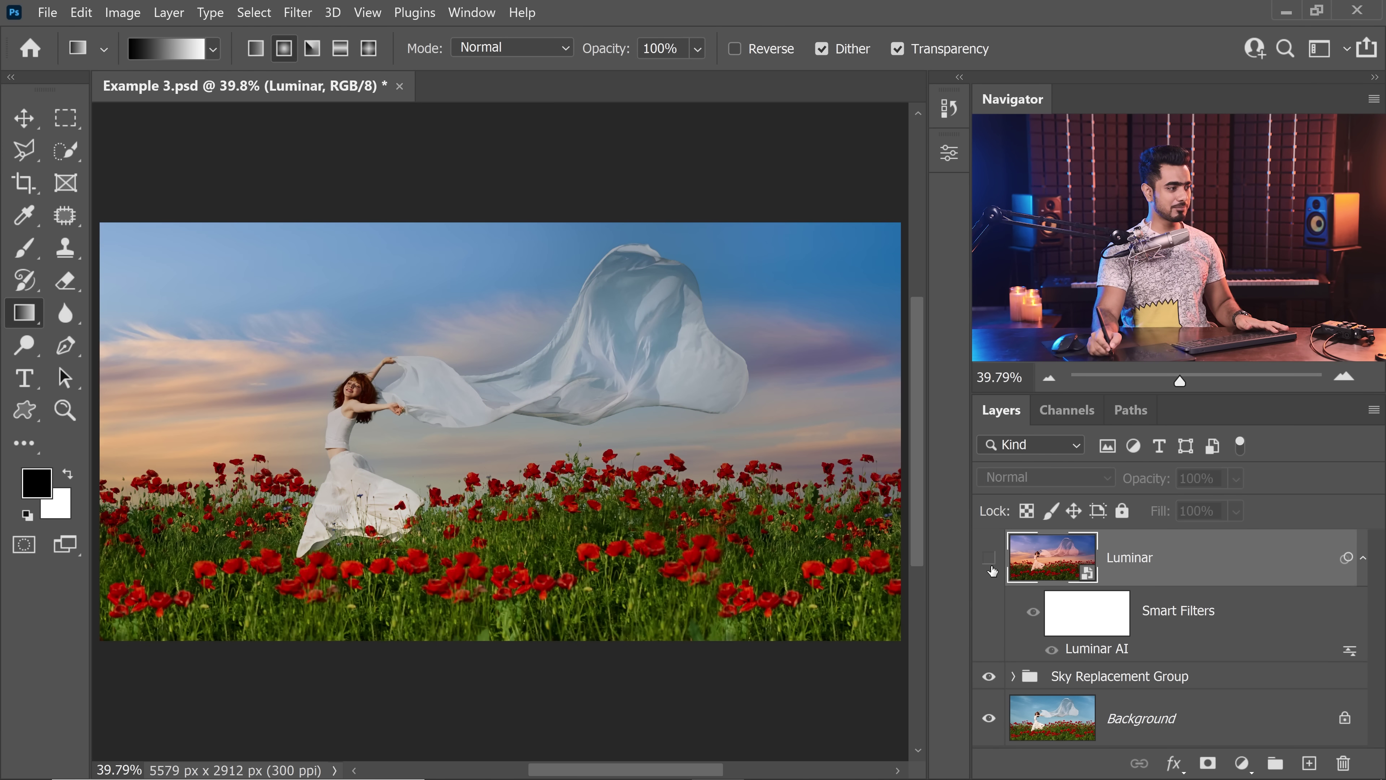
{"action": "left_click", "coordinate": [990, 558]}
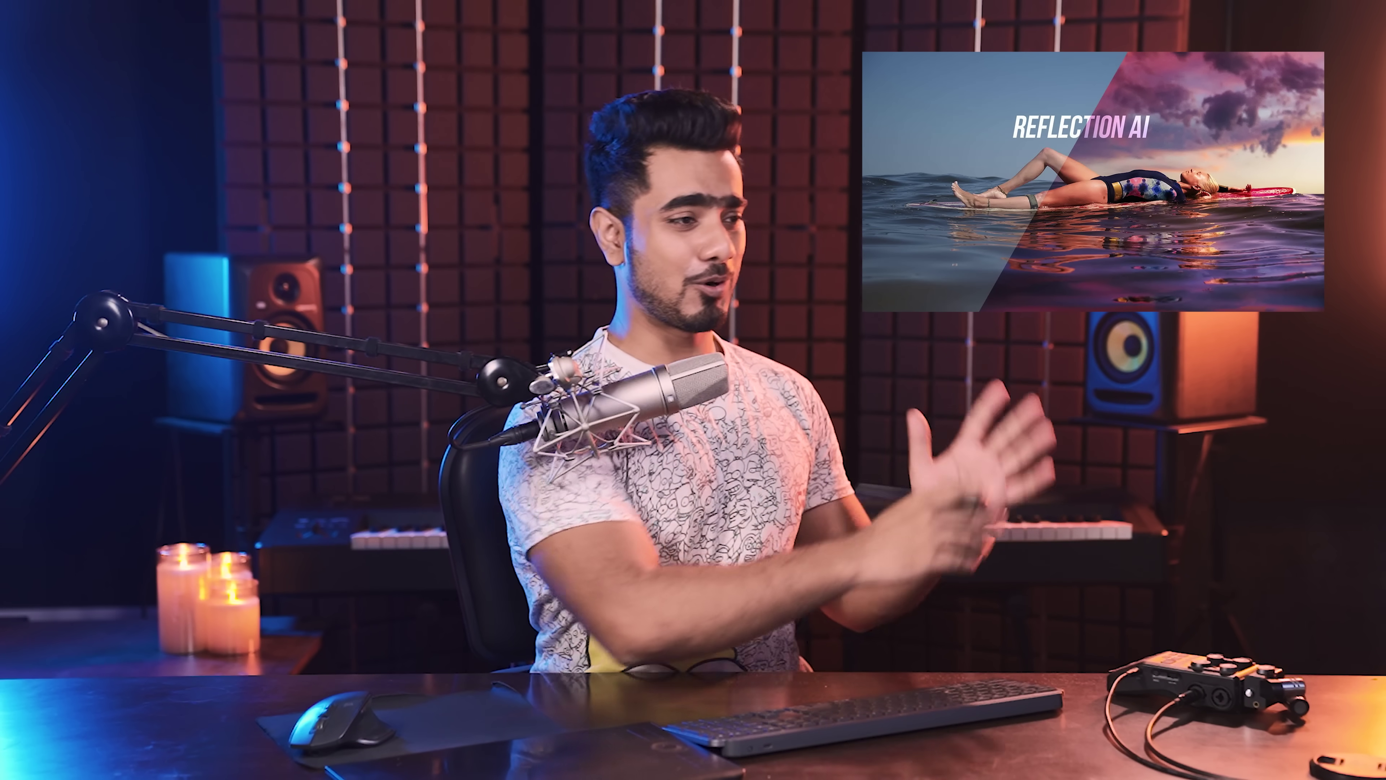
{"action": "left_click", "coordinate": [989, 566]}
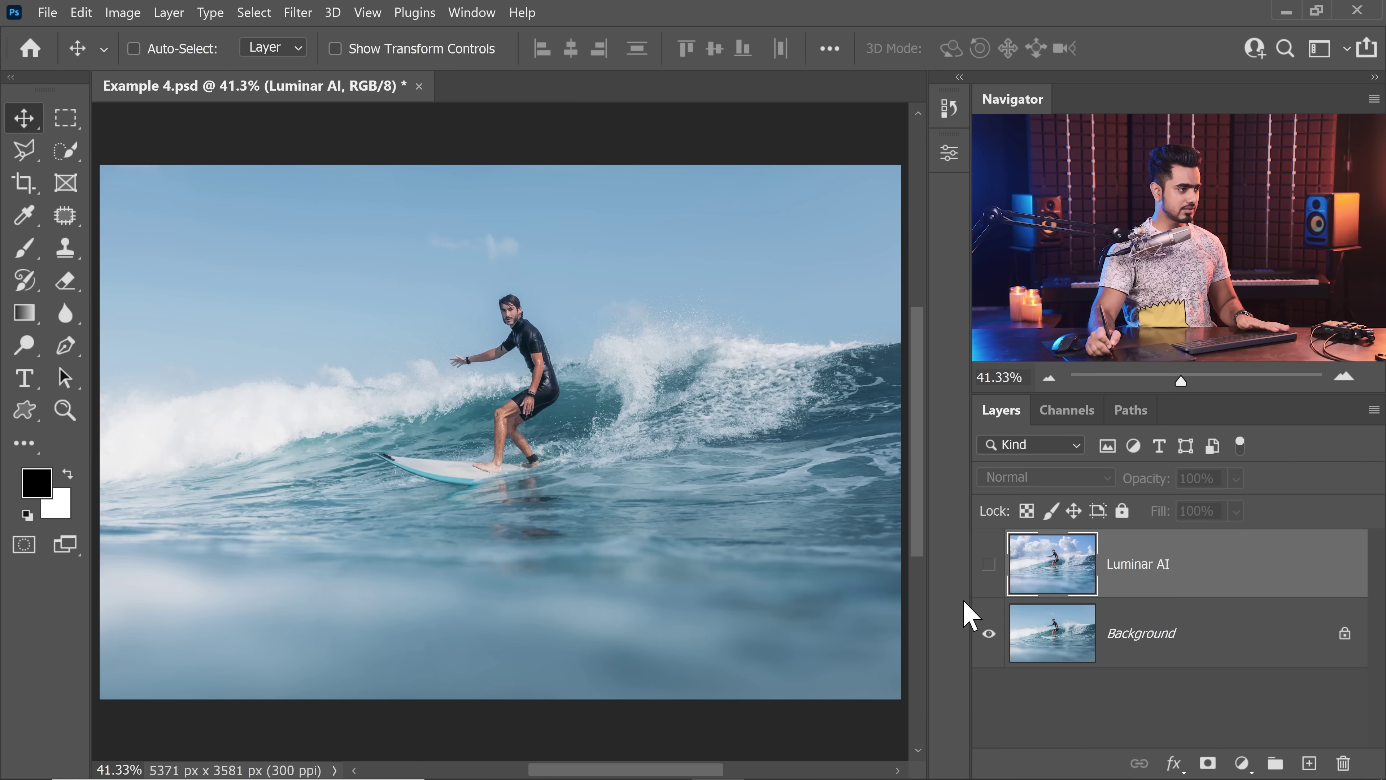
Step: Show the surfer's Luminar AI layer again, toggling it once more to compare the clouds
{"action": "left_click", "coordinate": [989, 565]}
{"action": "left_click", "coordinate": [990, 566]}
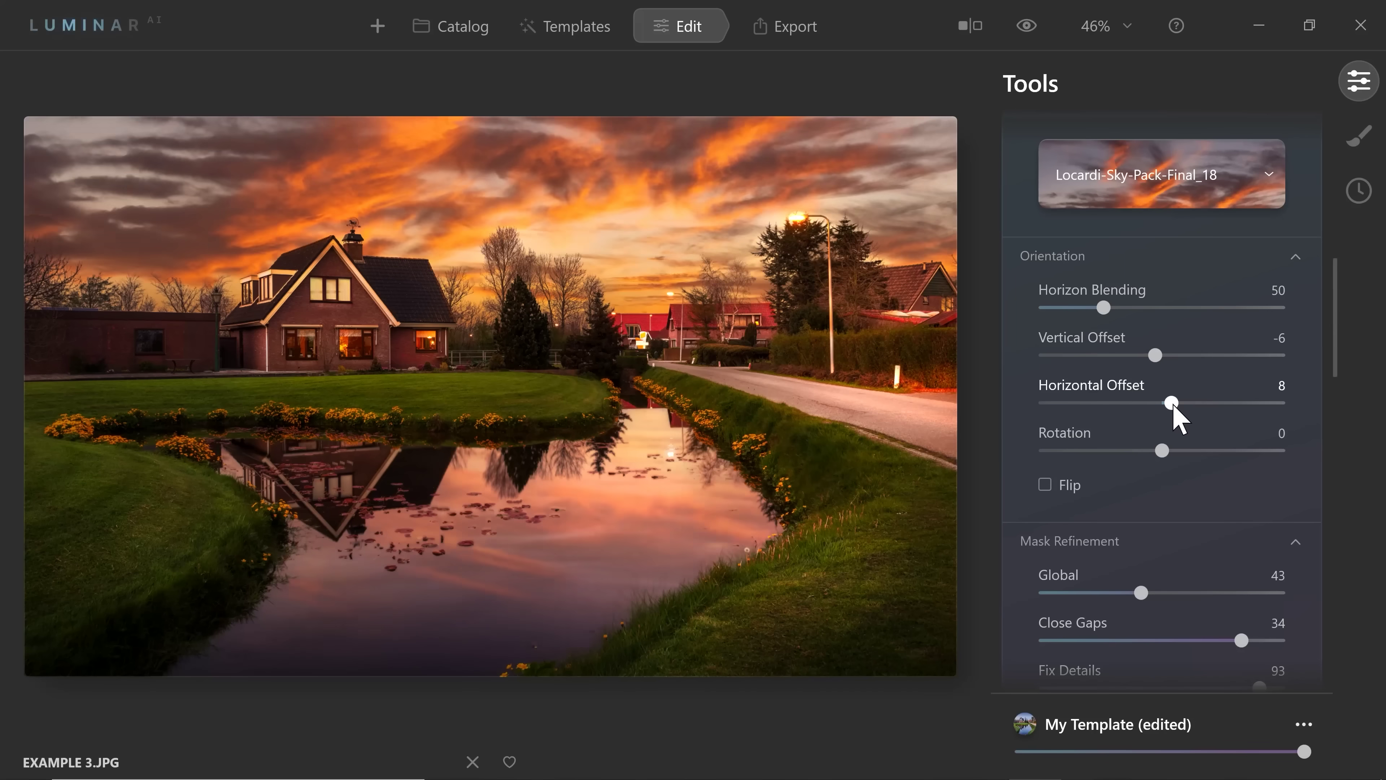
{"action": "left_click_drag", "start_coordinate": [1175, 411], "coordinate": [1145, 427]}
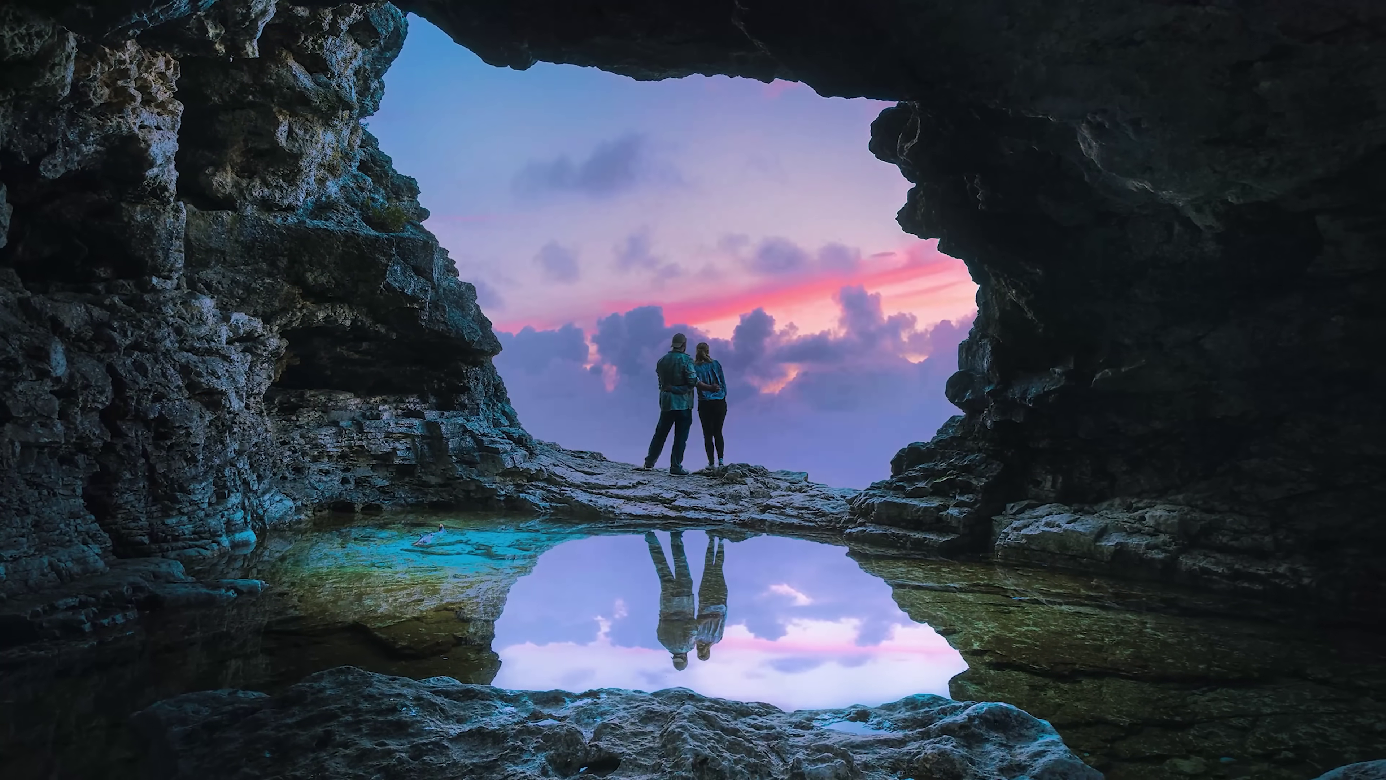